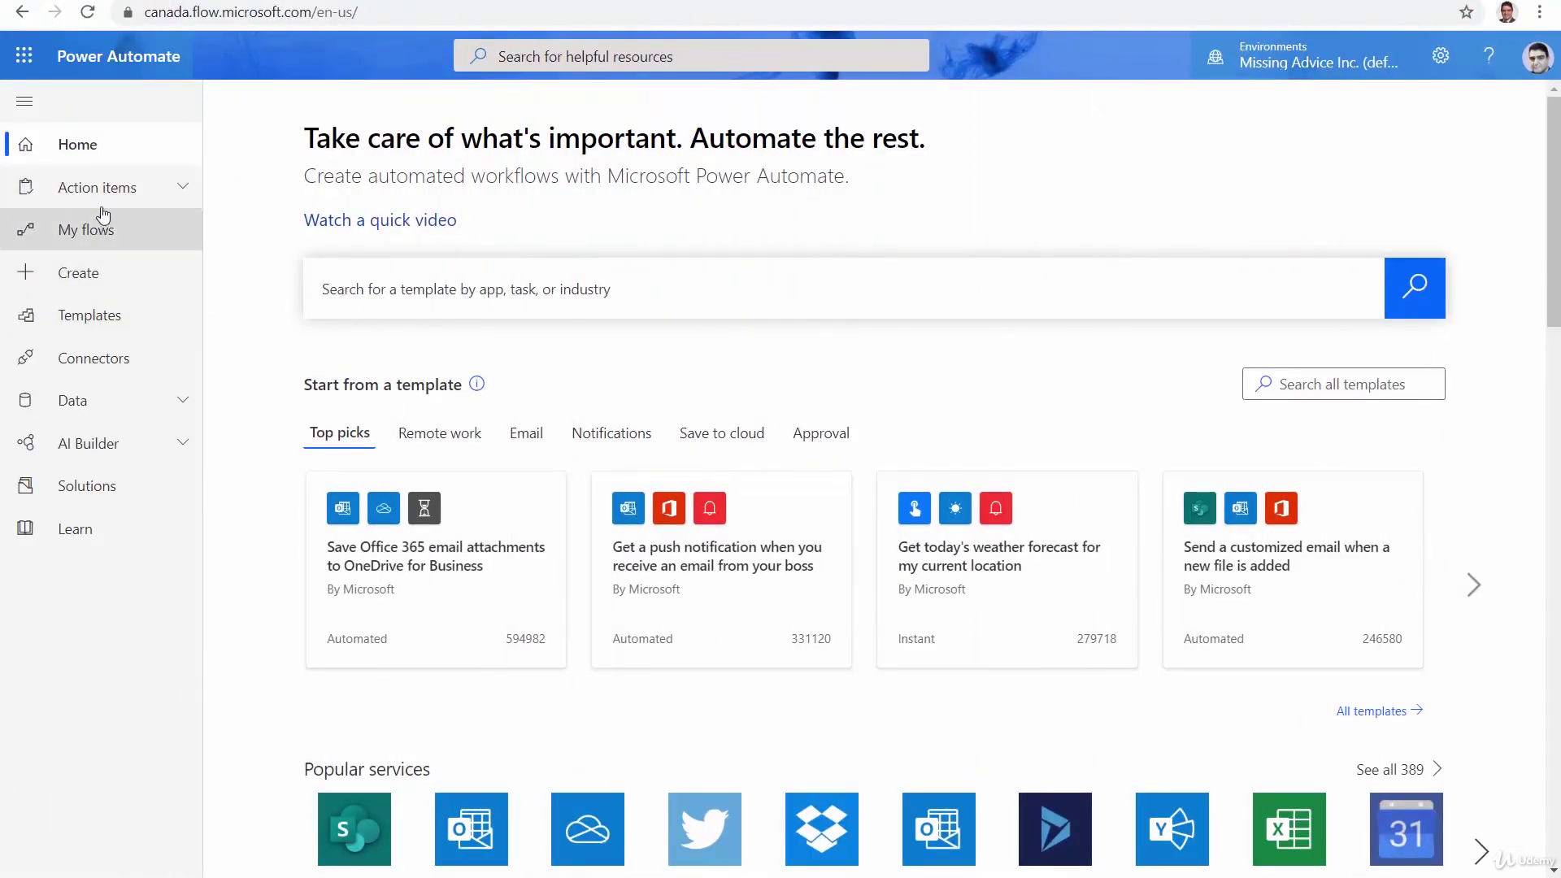
Create an instant flow named 'Employee onboarding' with the 'Manually trigger a flow' trigger
left_click(106, 285)
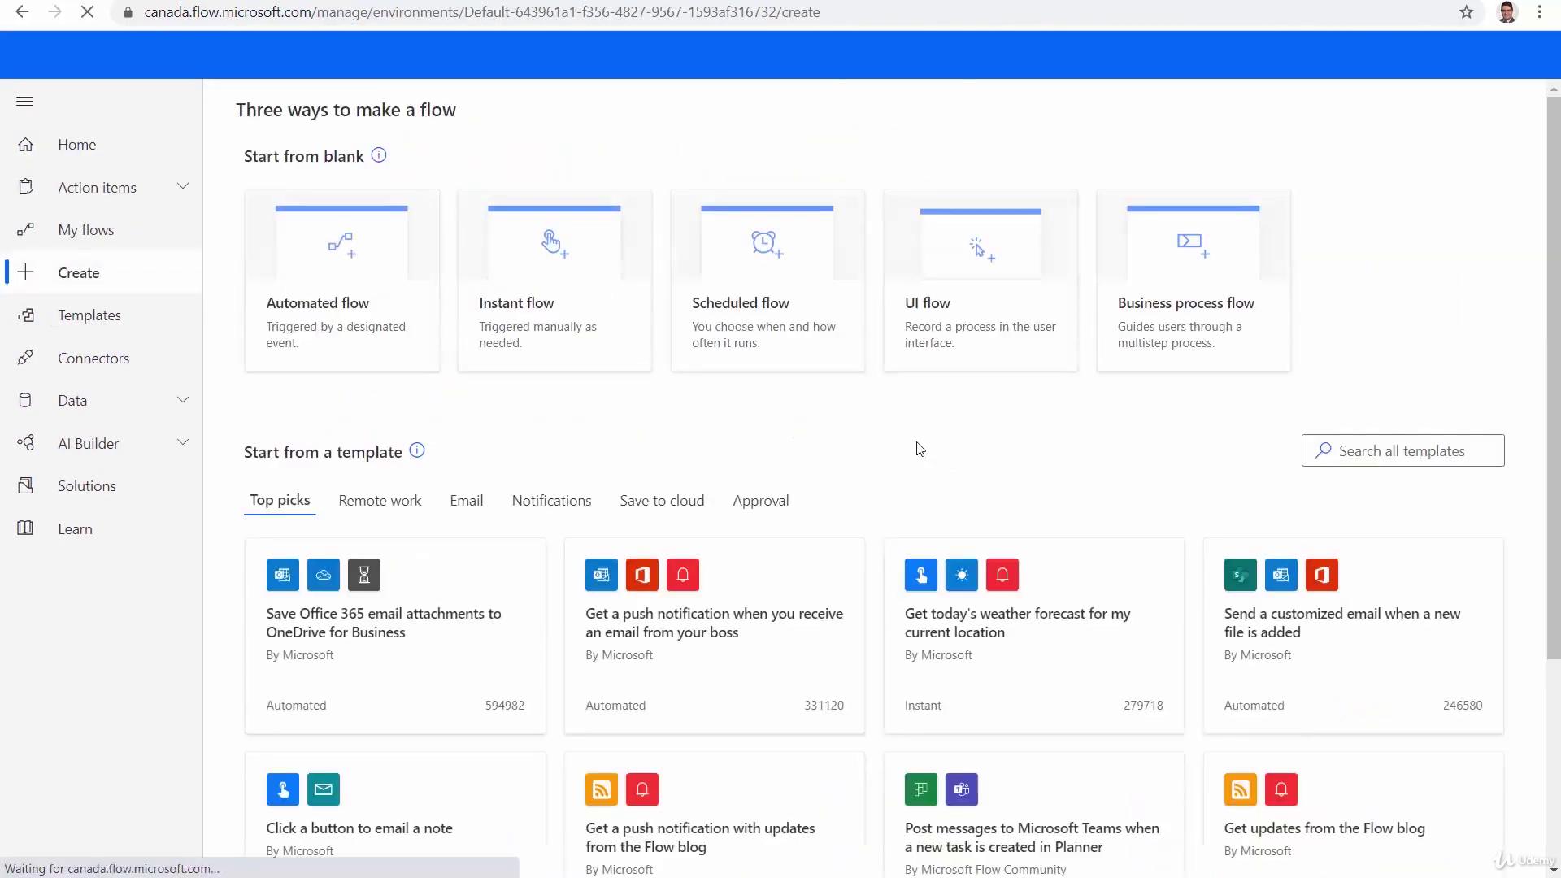
left_click(527, 275)
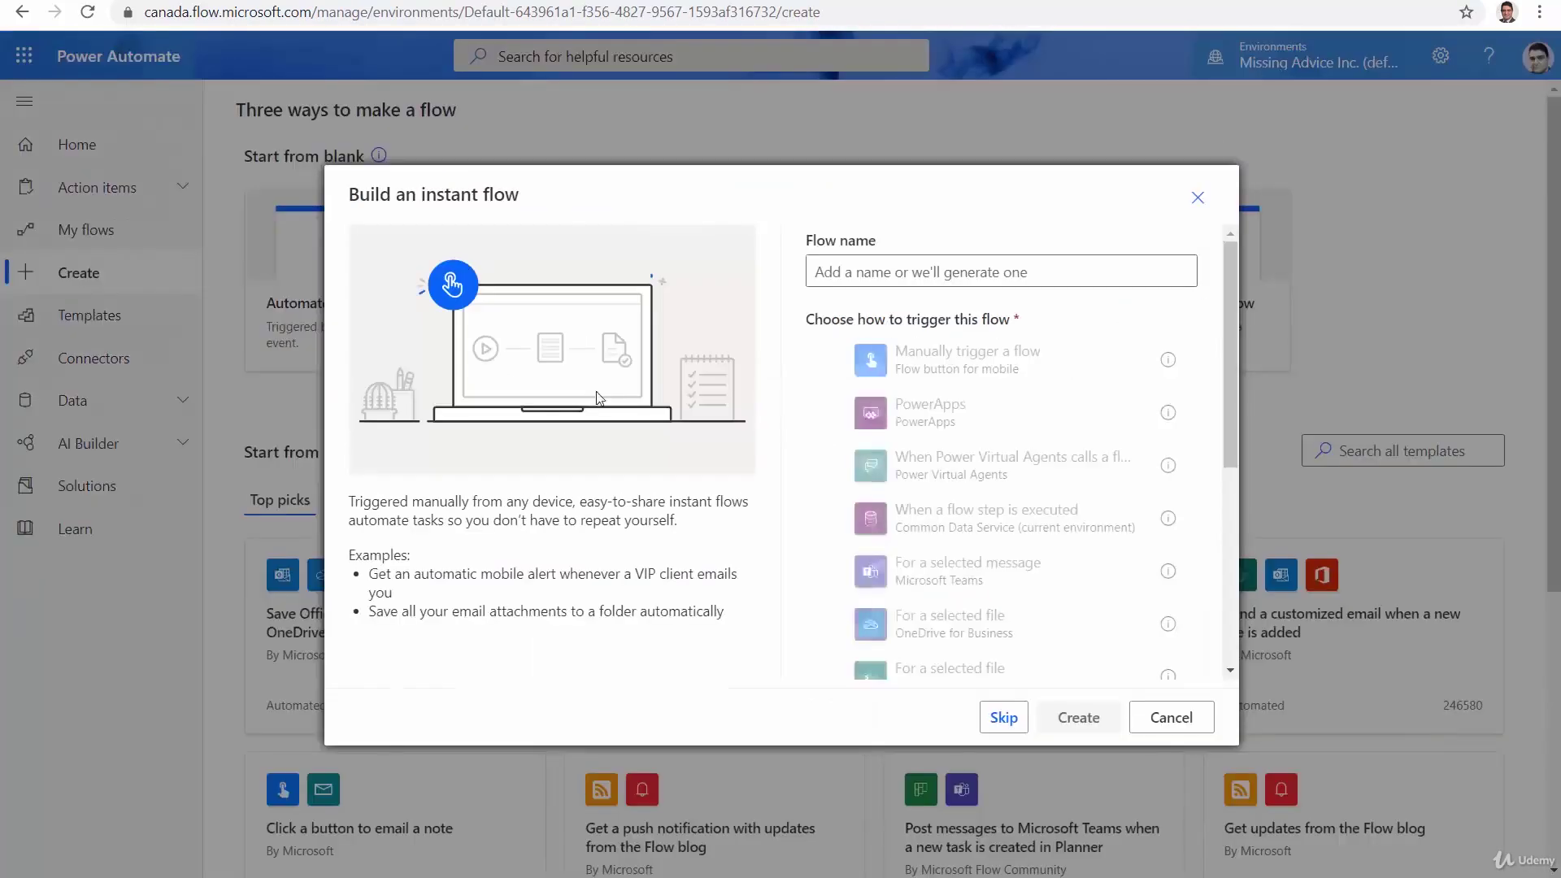
left_click(887, 276)
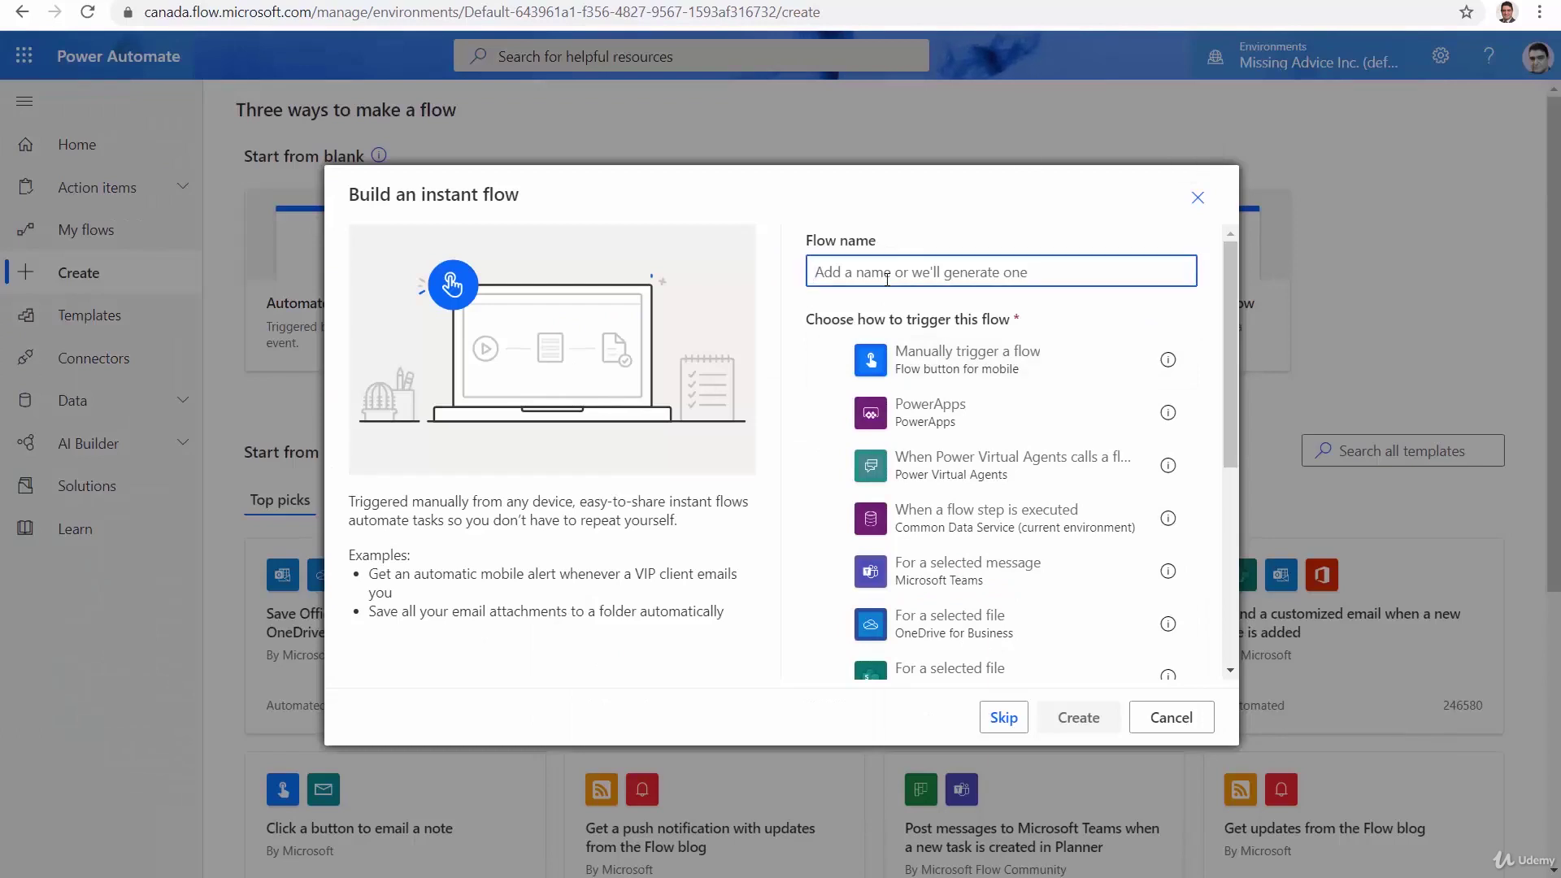
type("Em")
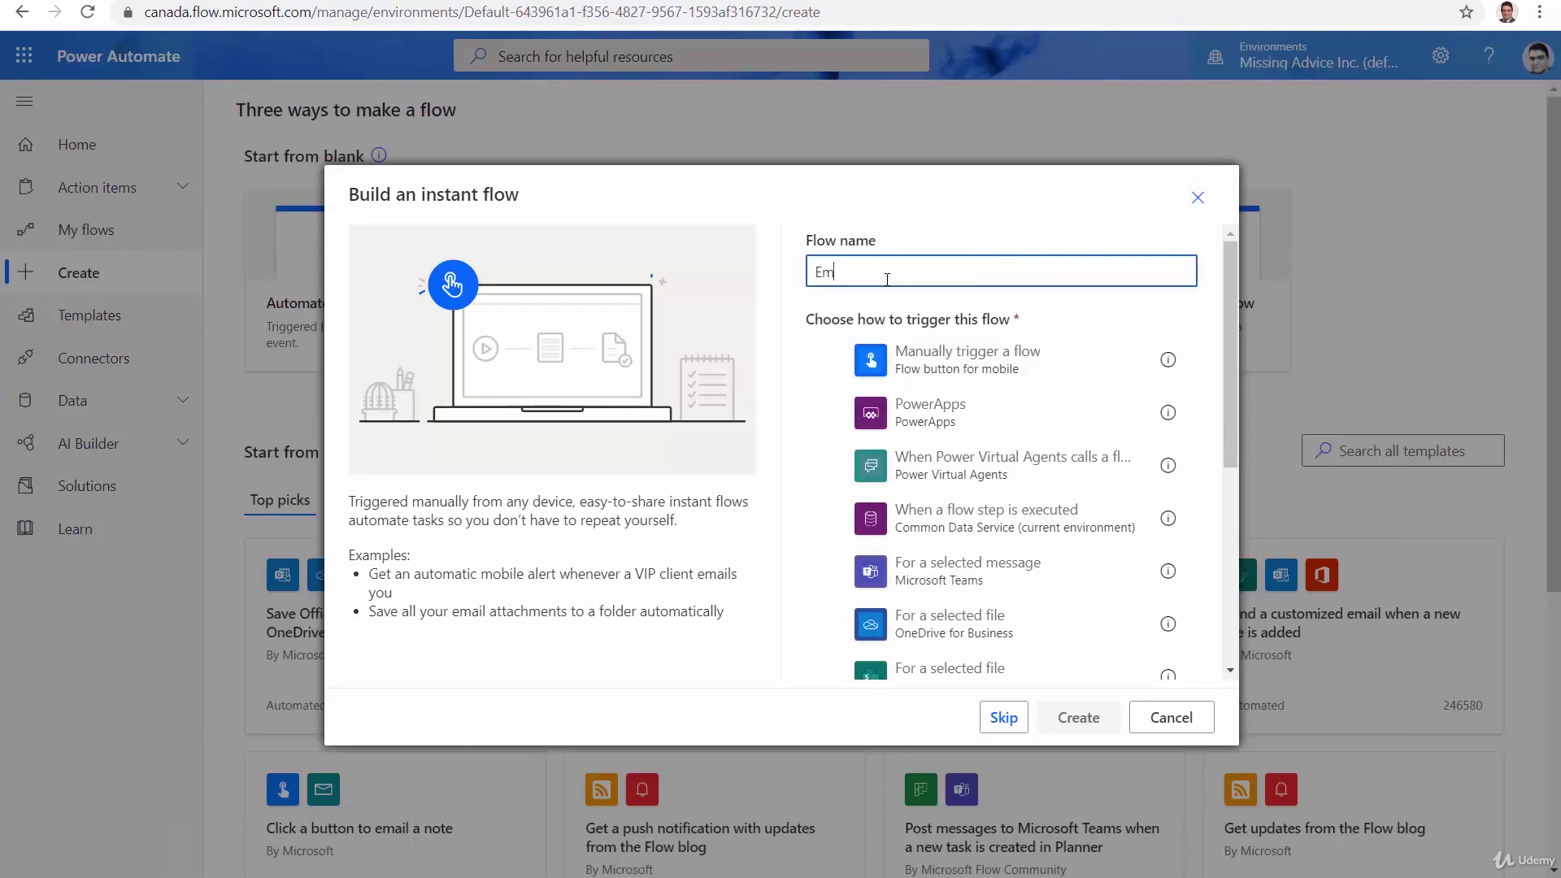
type("ployee onboarding")
left_click(944, 378)
Create the flow and add a text input named 'Employee Name' to the manual trigger
left_click(1079, 717)
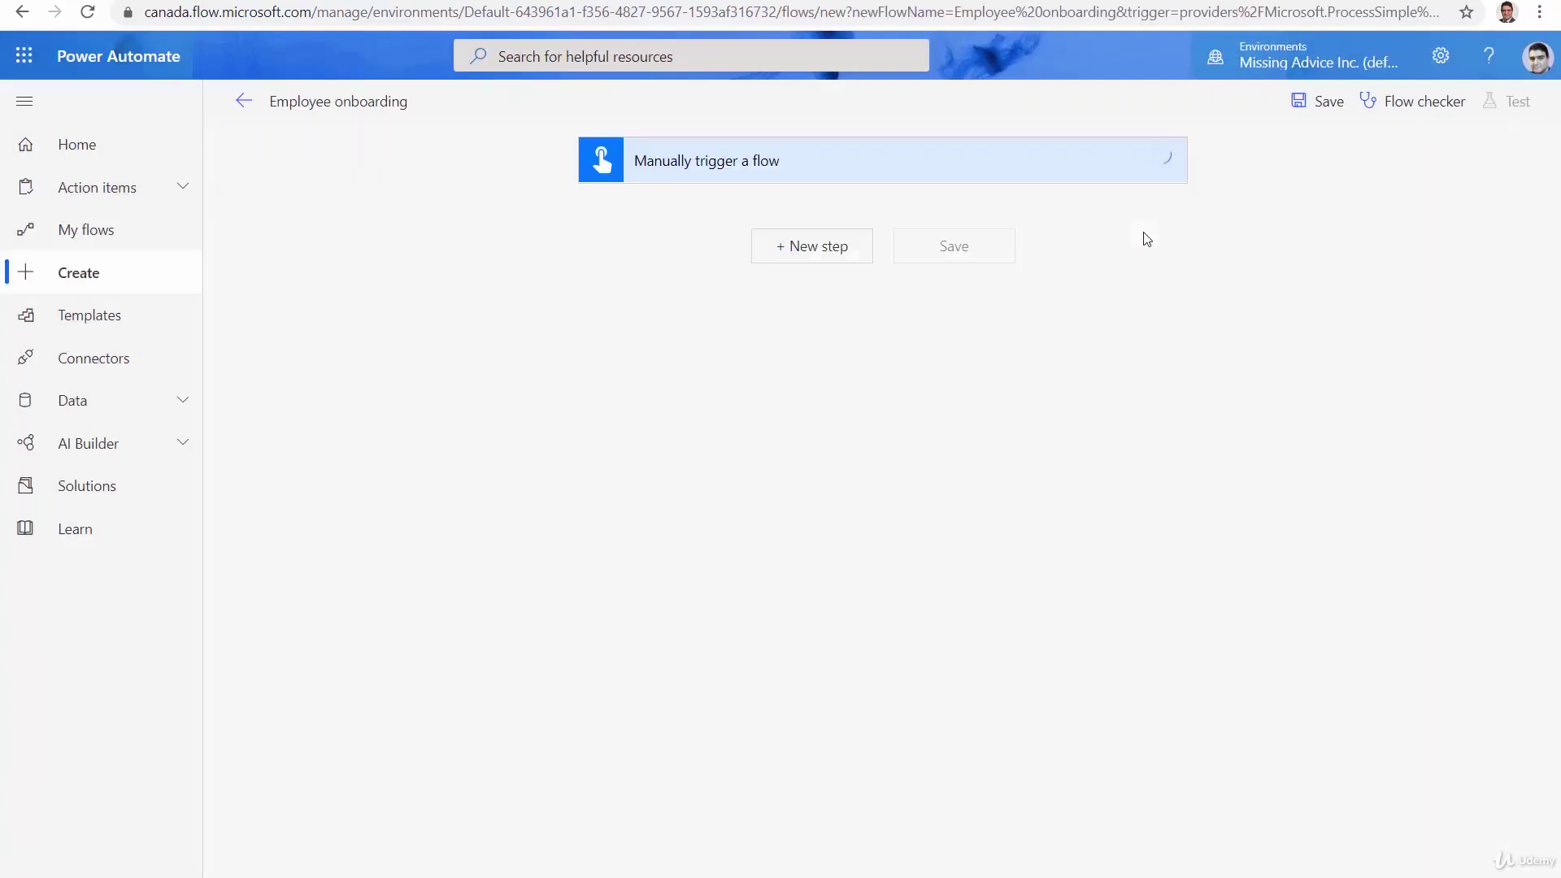
left_click(816, 173)
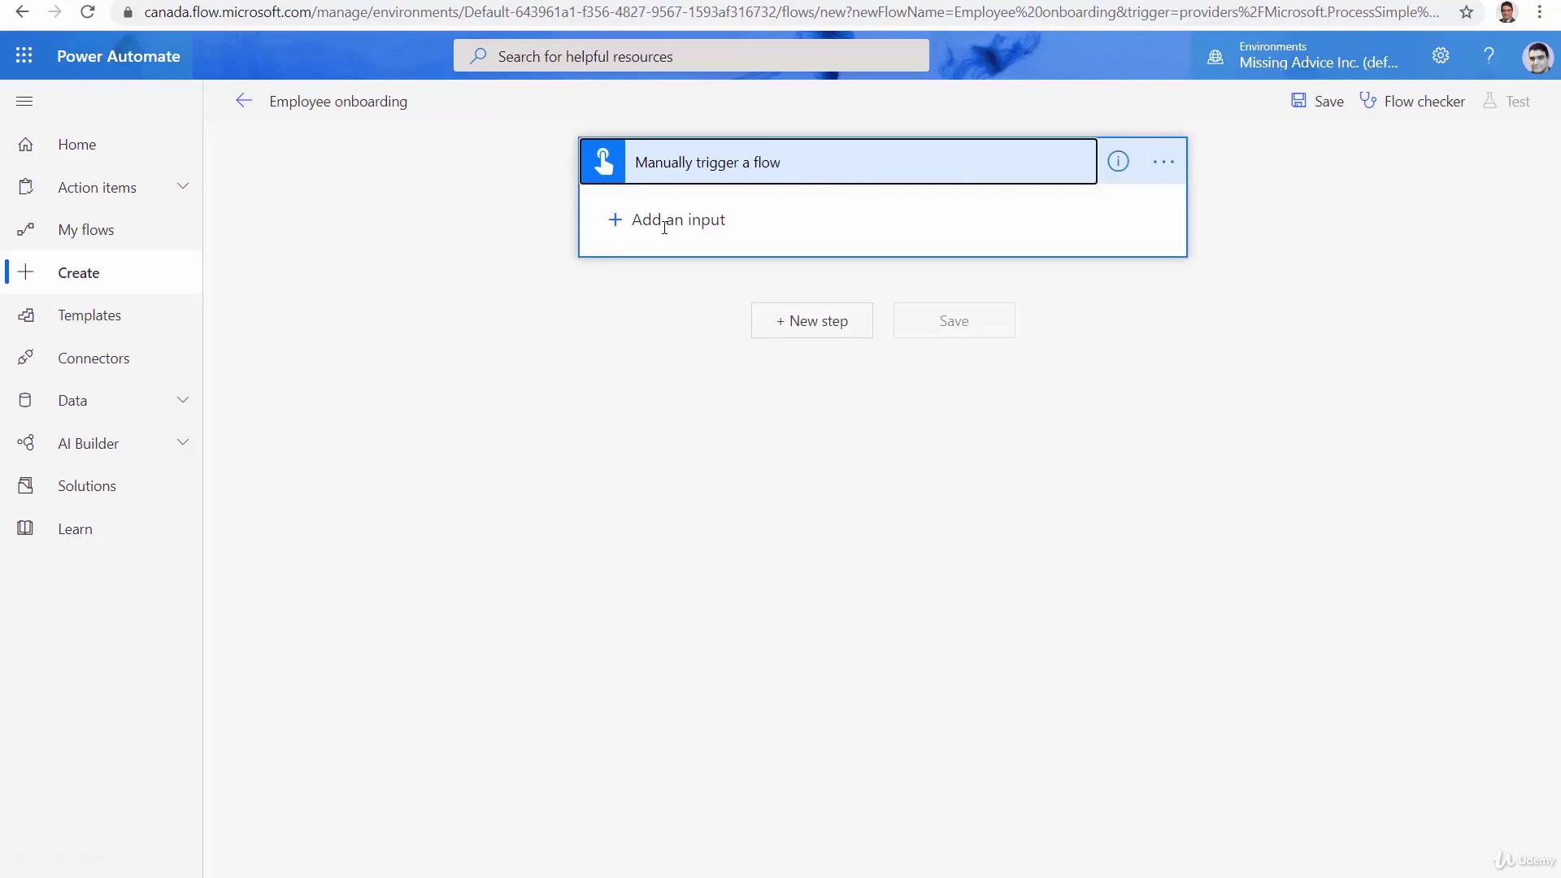
left_click(664, 228)
left_click(639, 244)
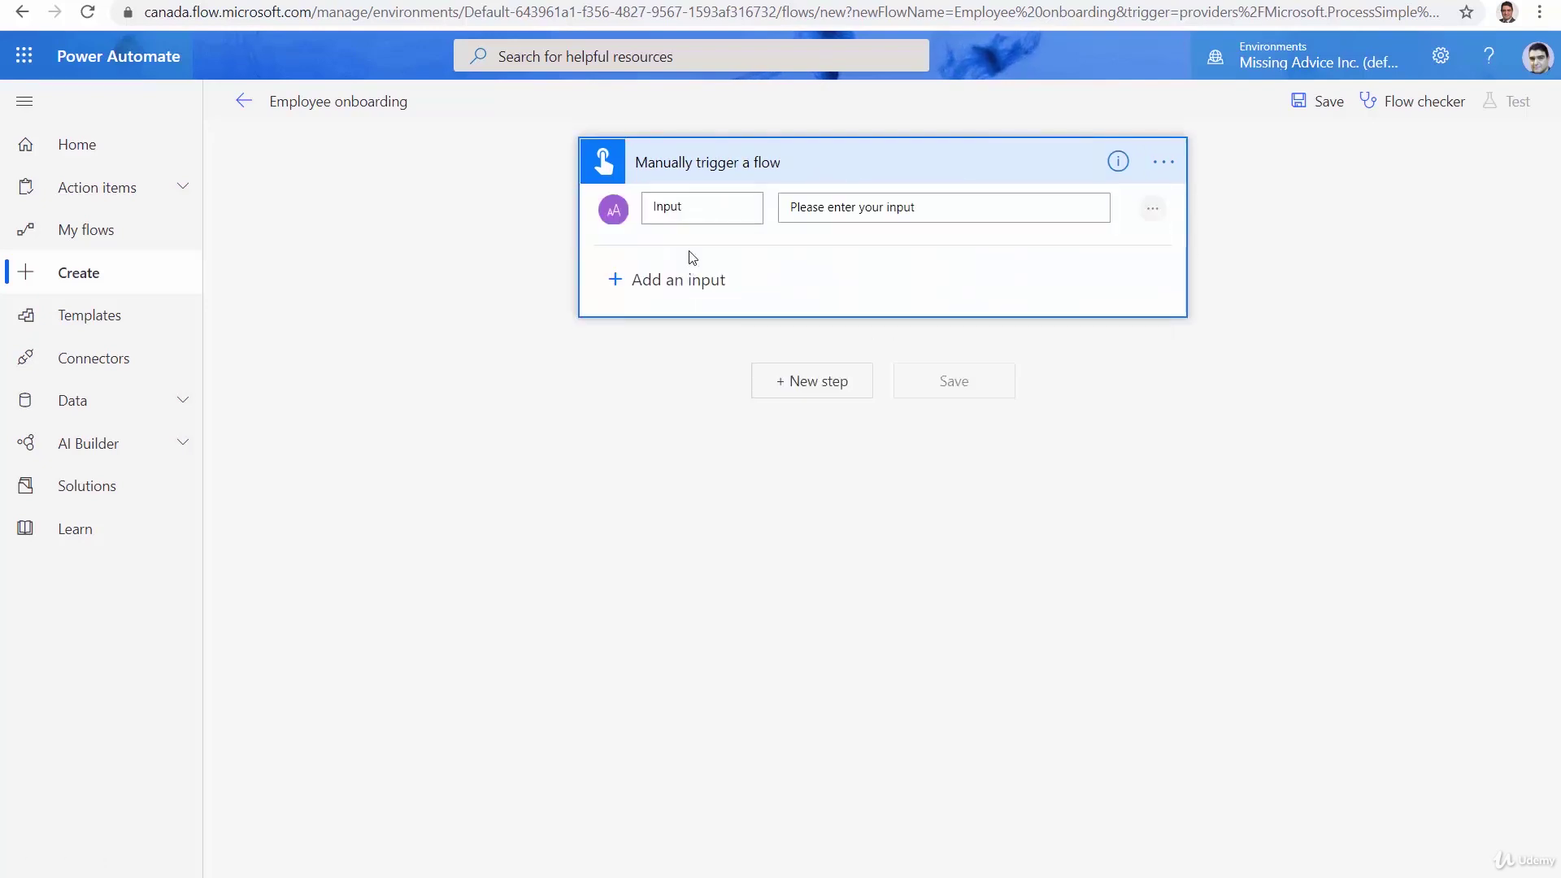
double_click(684, 212)
type("Employee Name")
Add a Create an approval step after the manual trigger
left_click(800, 398)
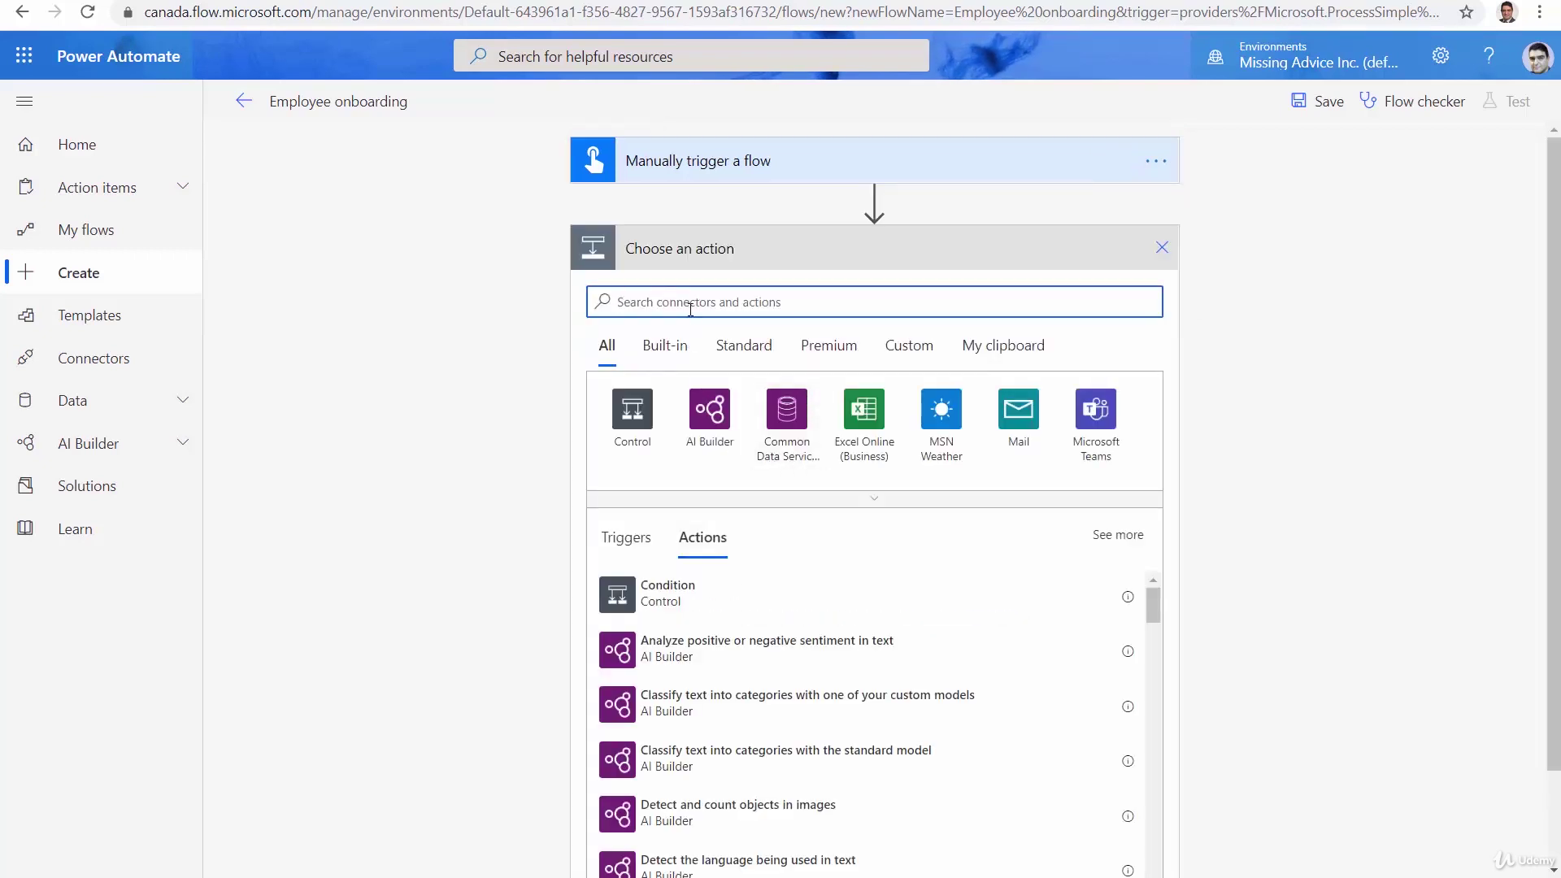
type("Approc")
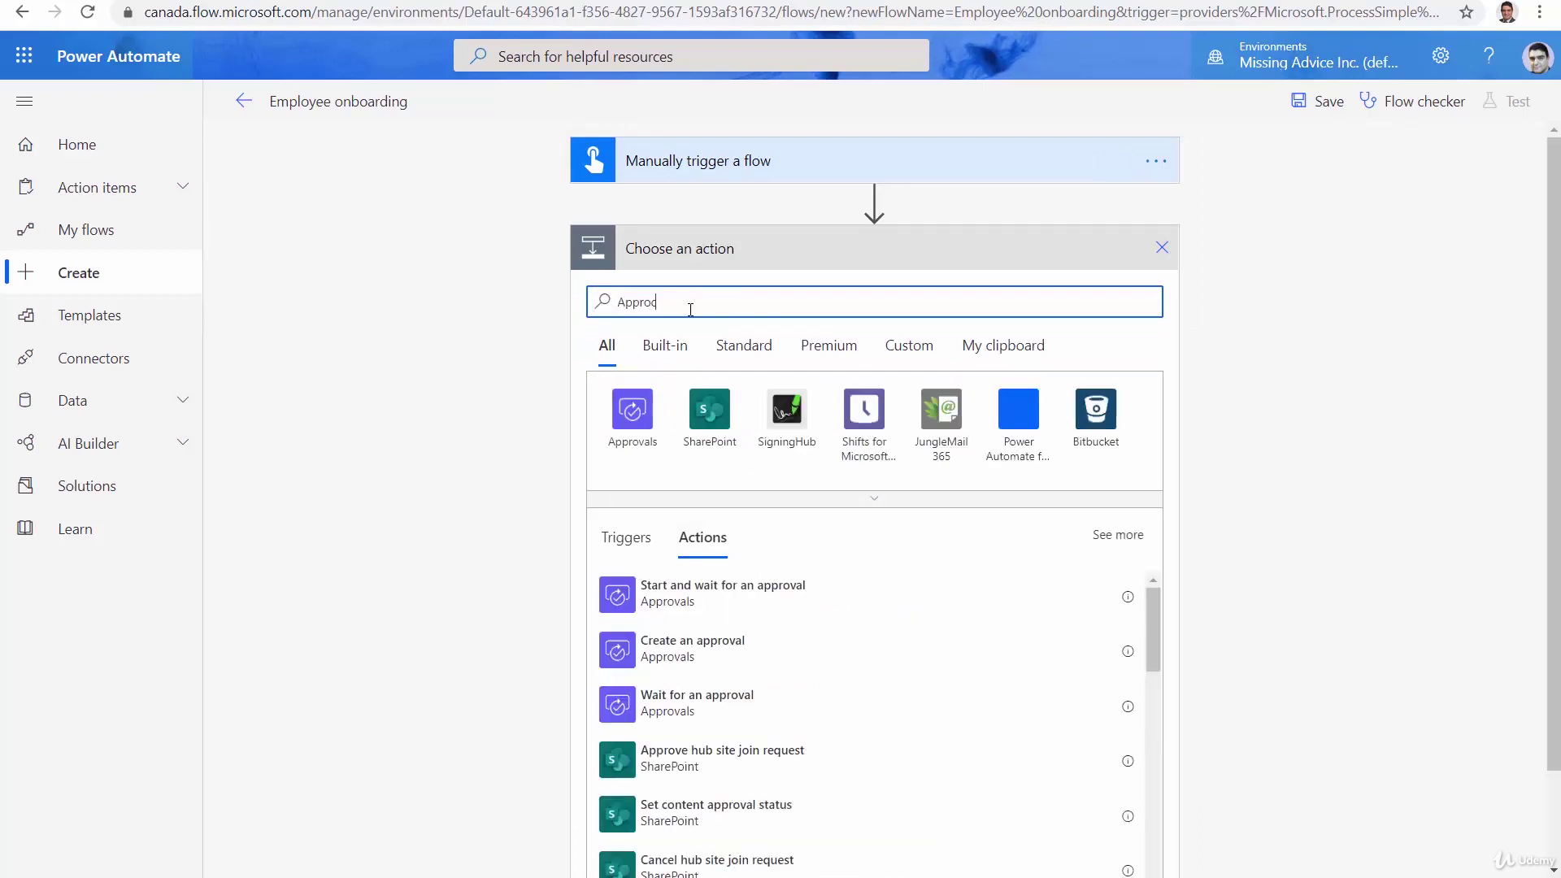
key("BackSpace")
type("val")
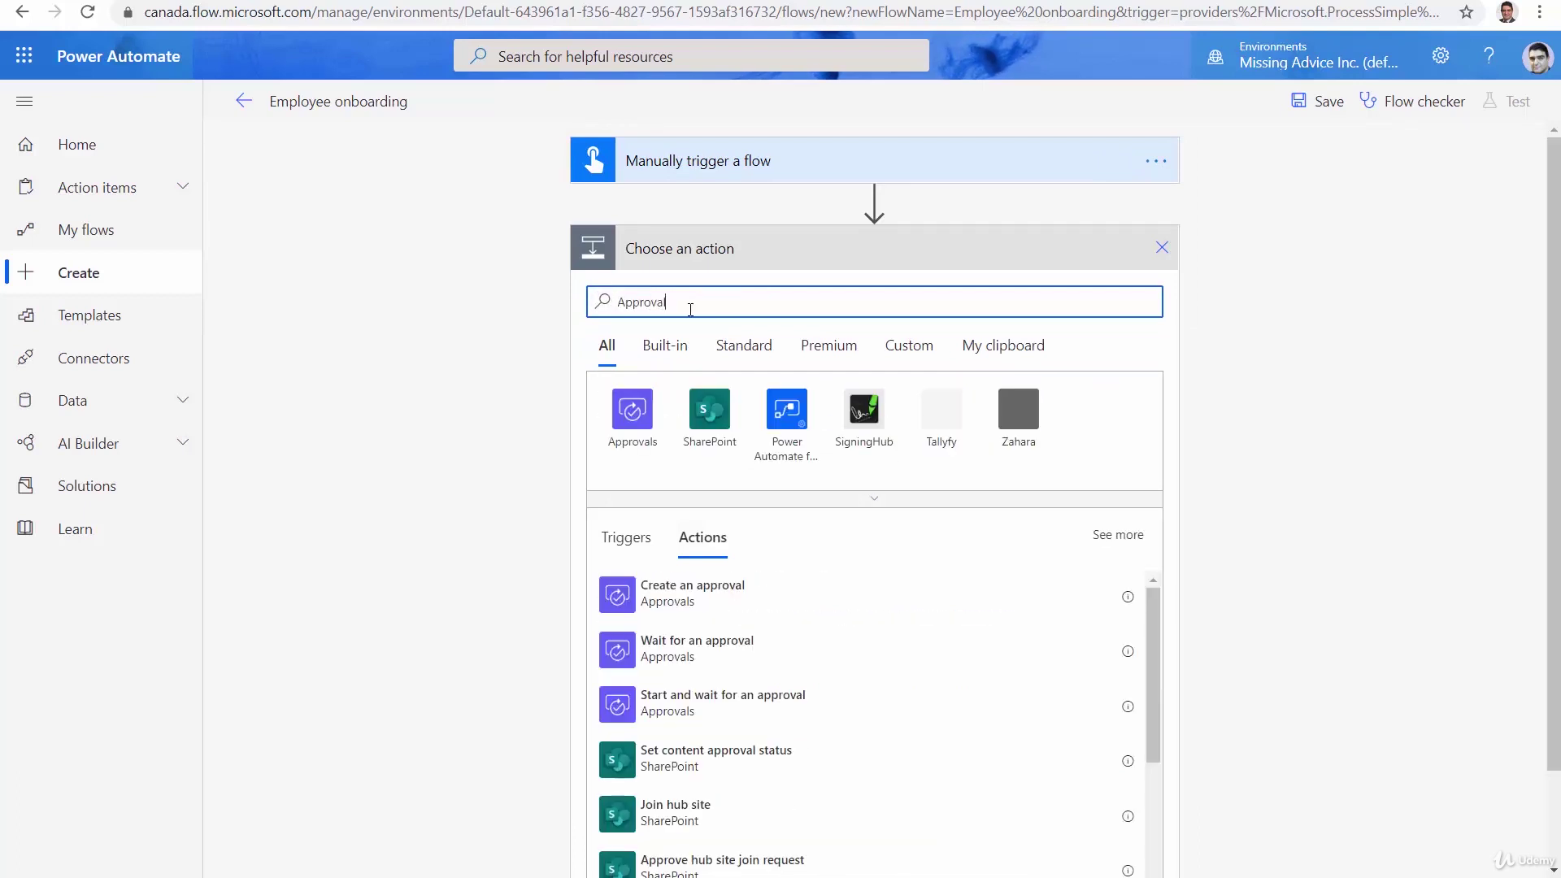
left_click(675, 601)
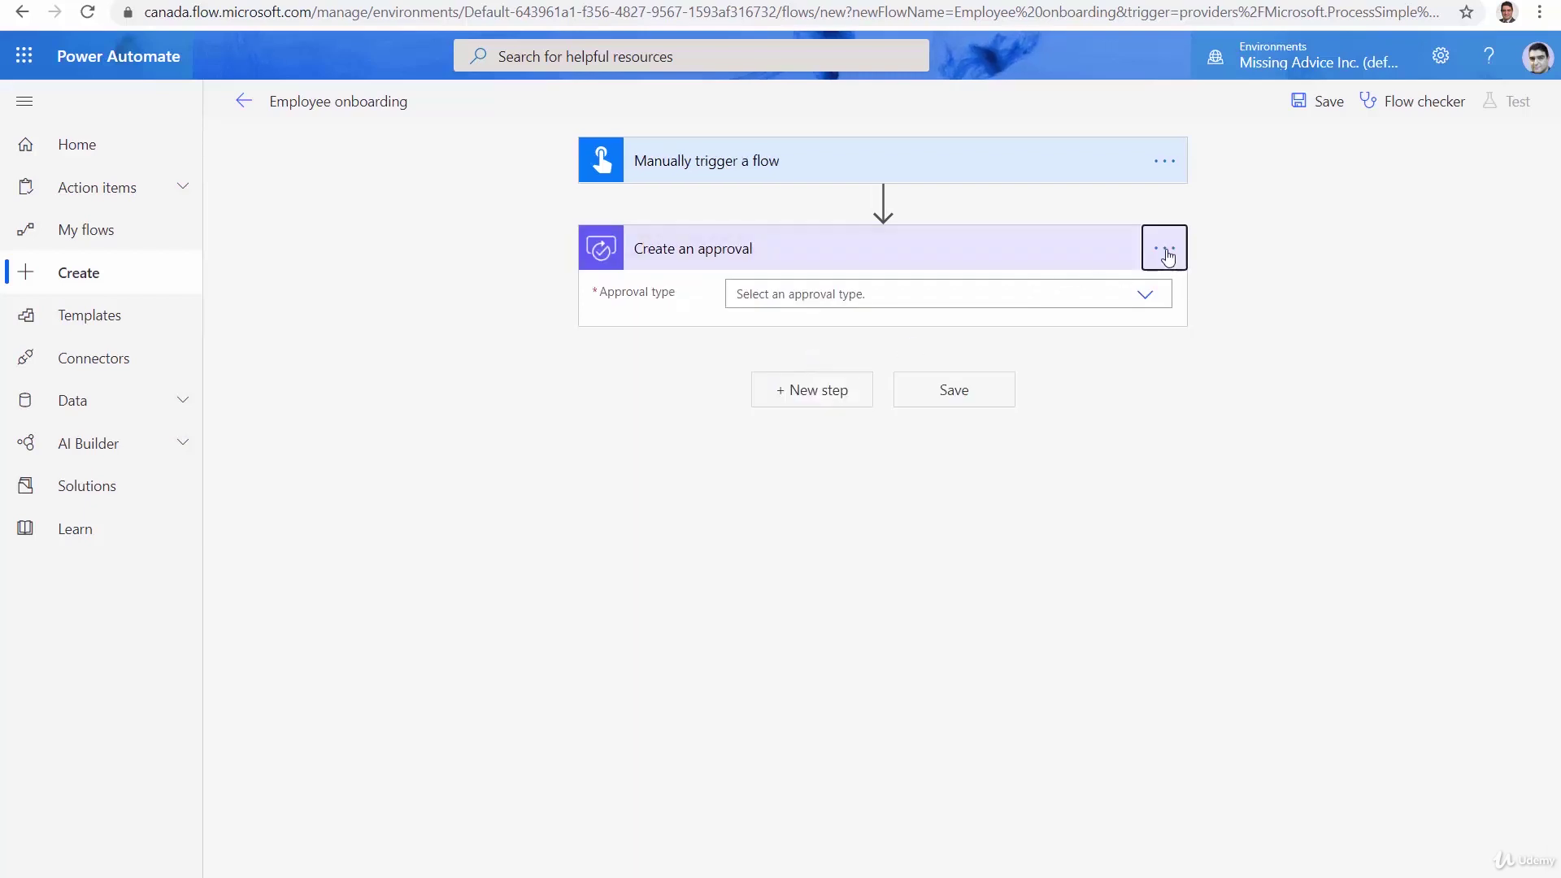
Rename the approval step to 'Request for folder access'
left_click(1166, 252)
left_click(1227, 281)
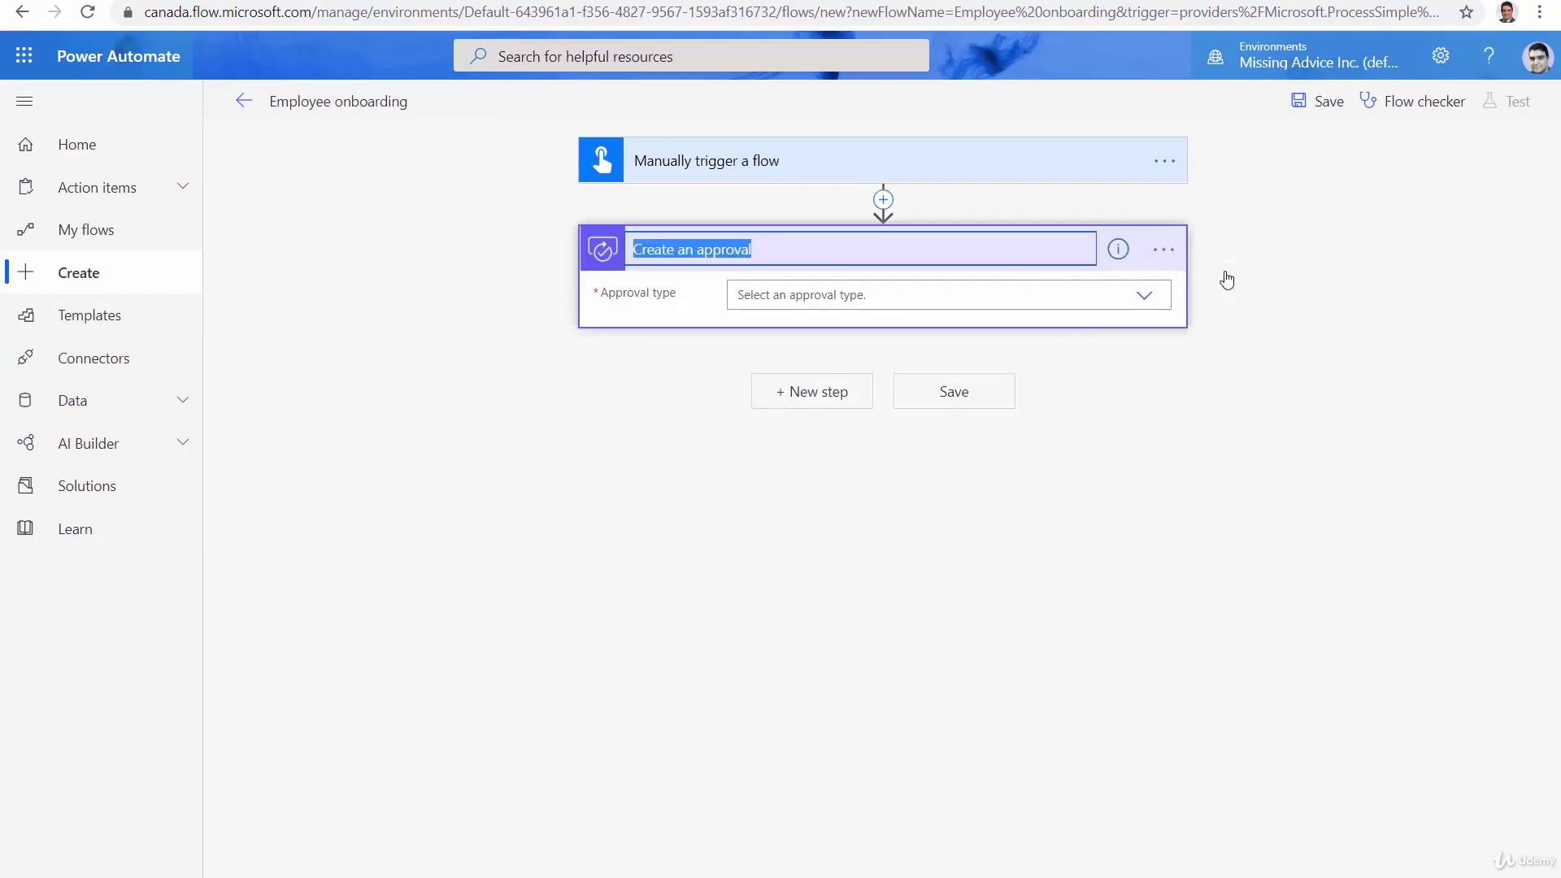
type("Reques")
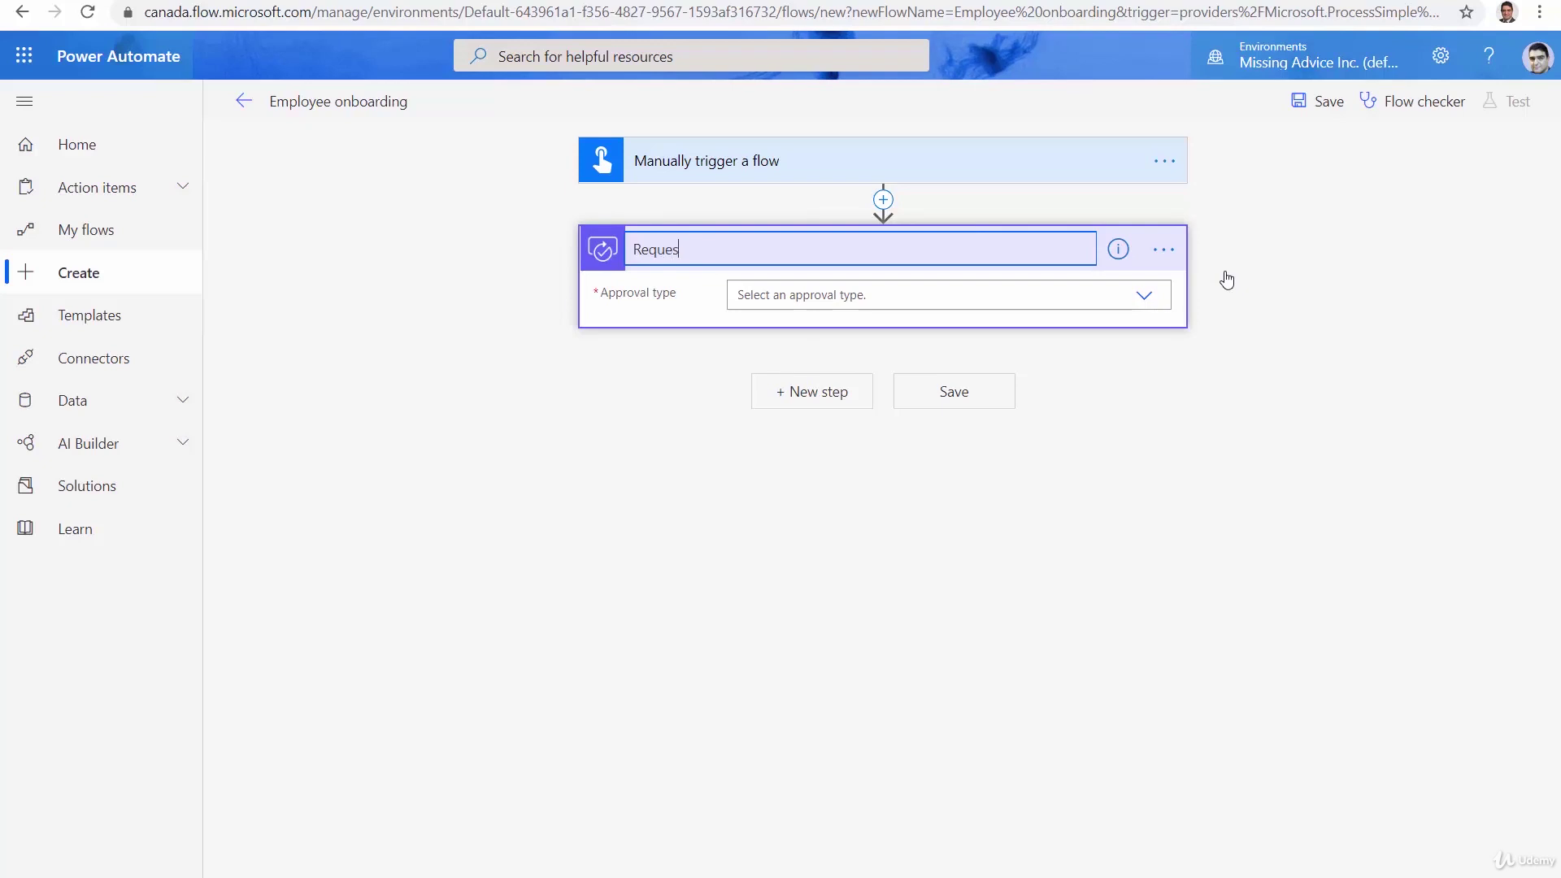
type("t for folder access")
Add a second Create an approval step below 'Request for folder access'
left_click(1039, 460)
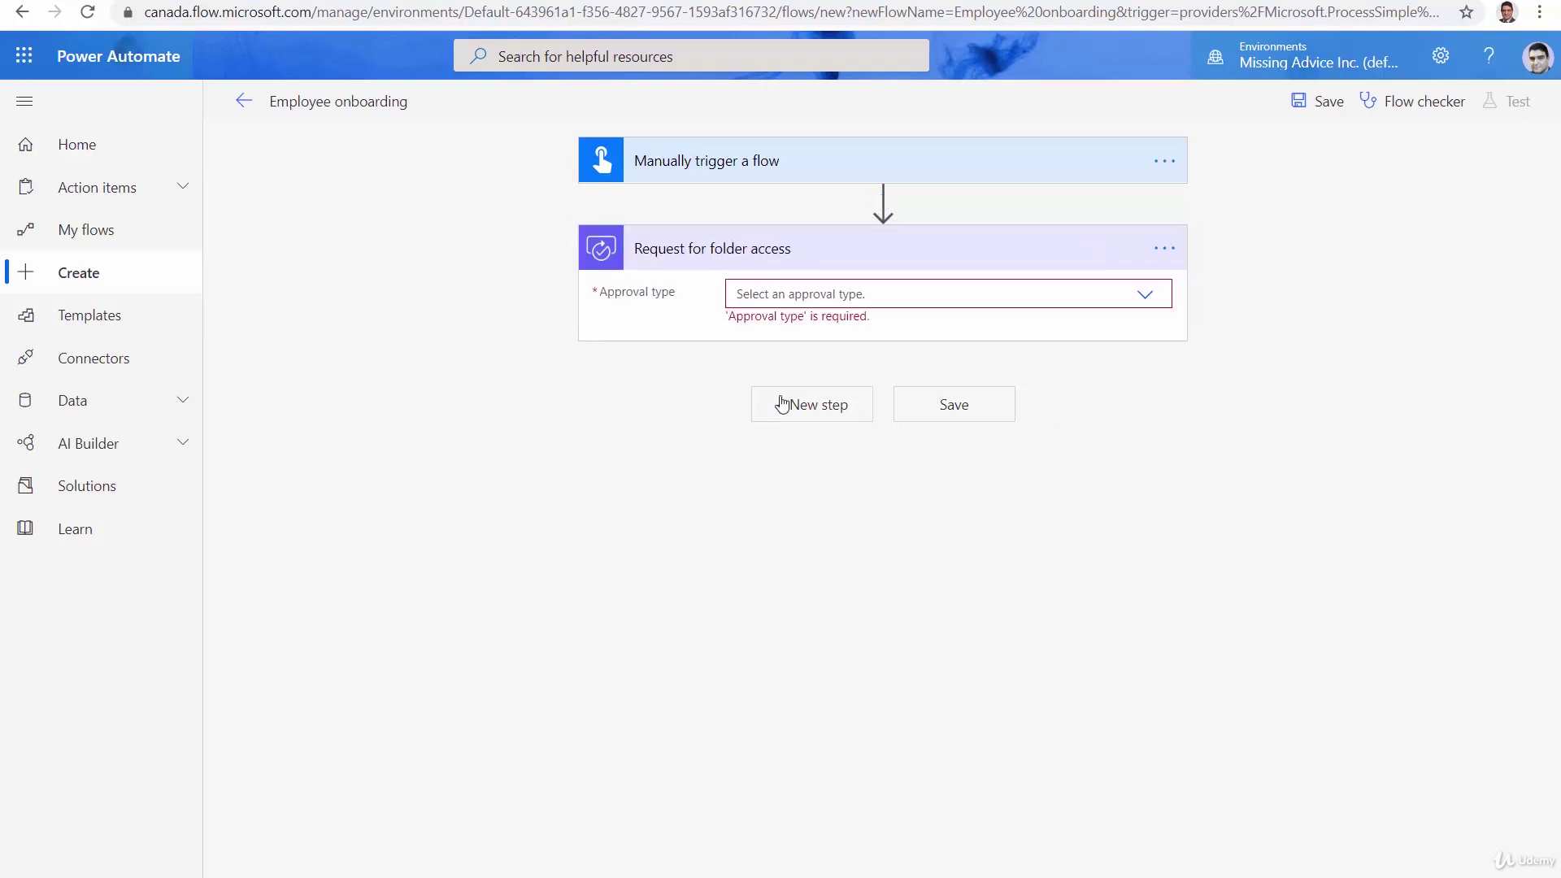
left_click(824, 423)
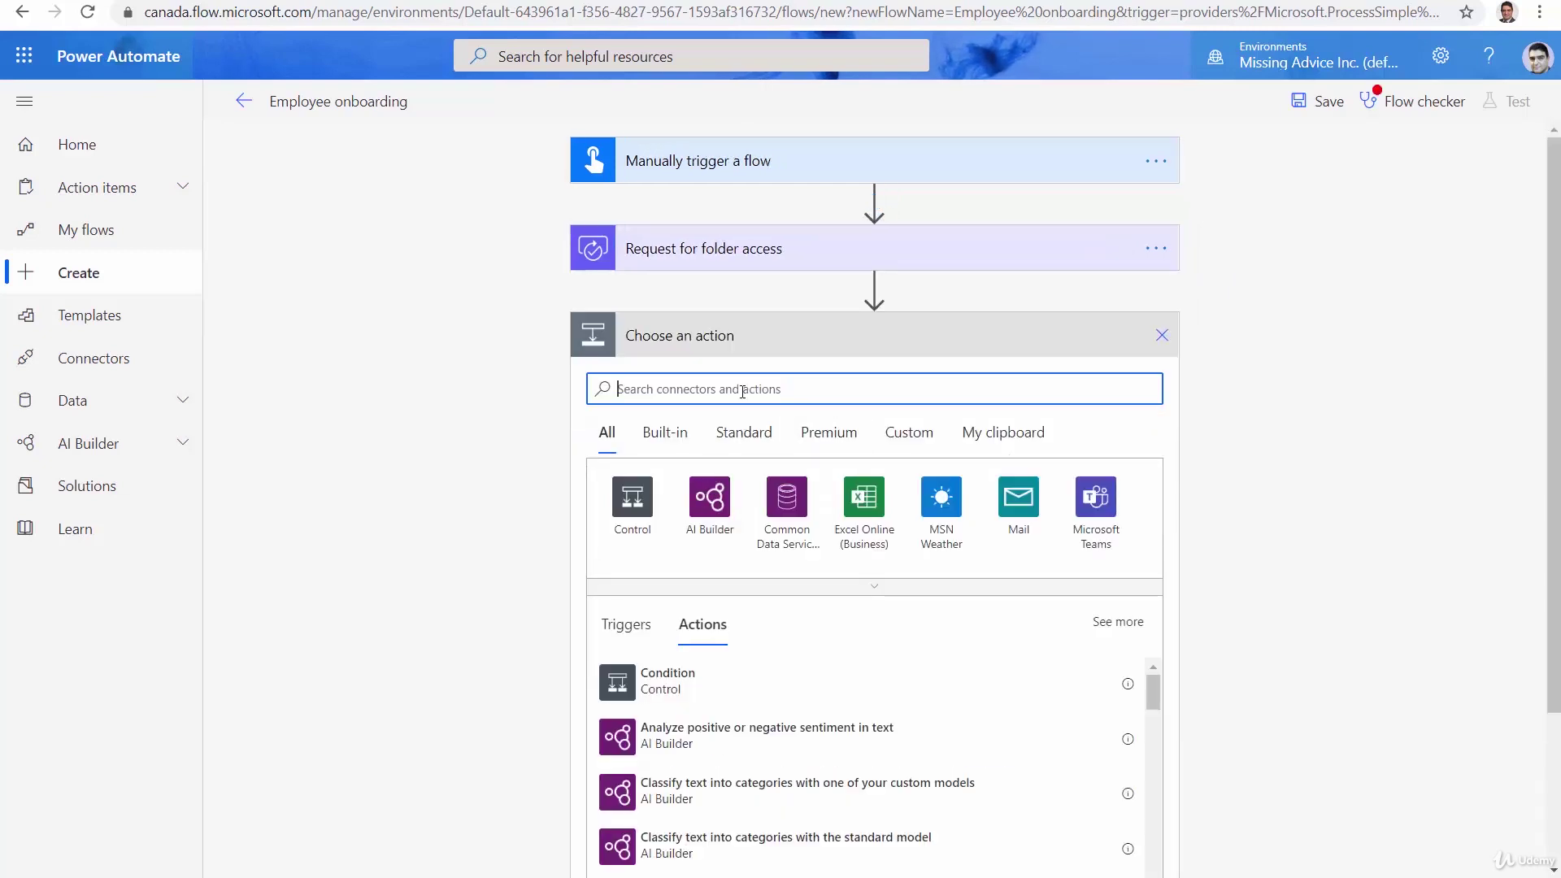
type("Approval")
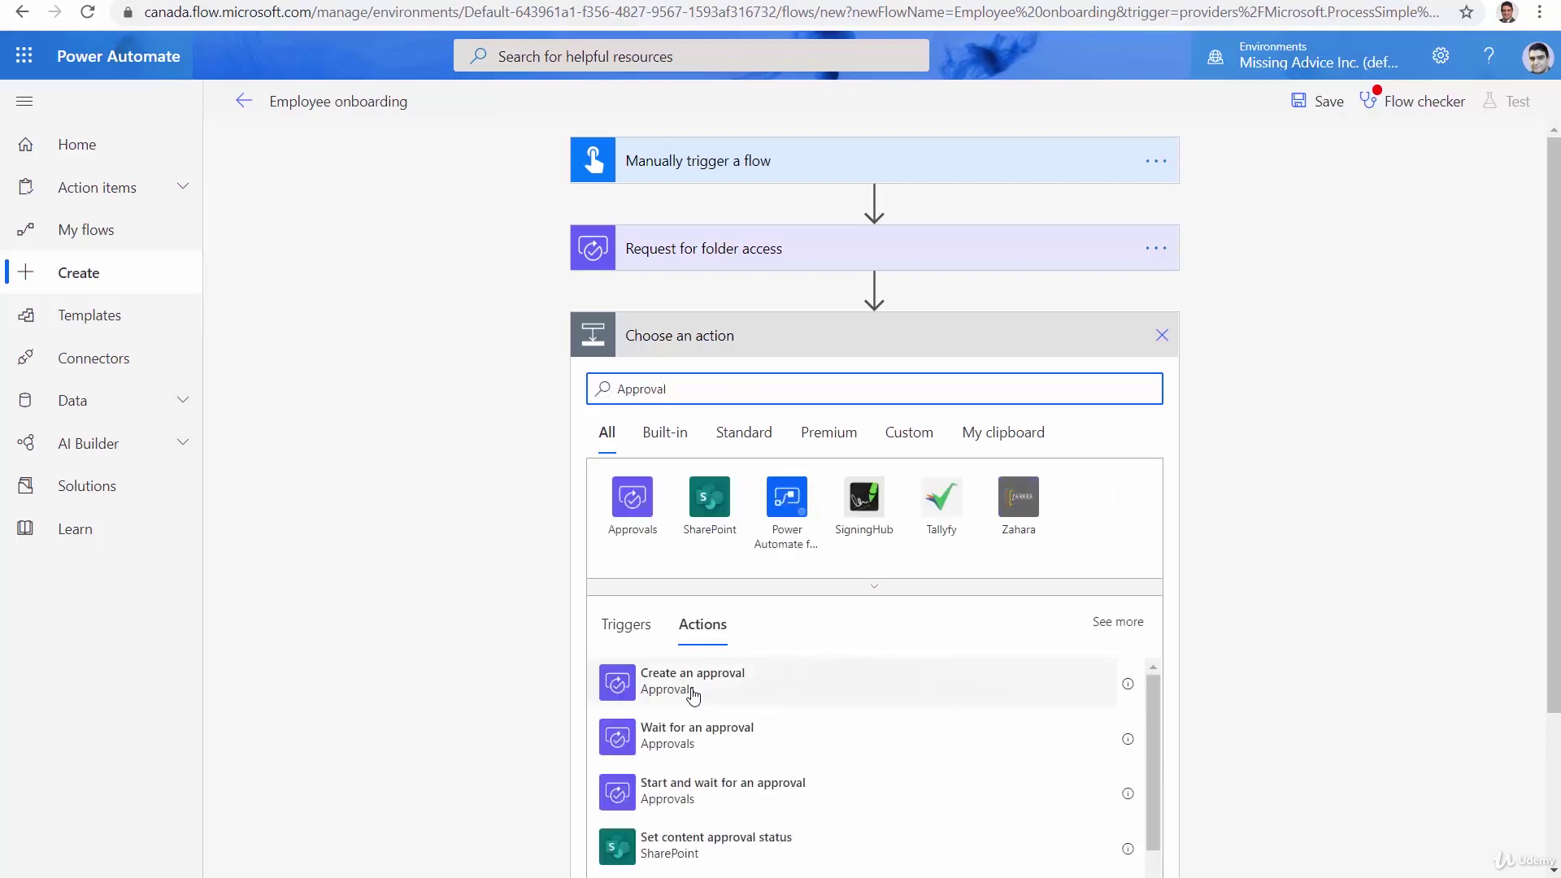
left_click(693, 695)
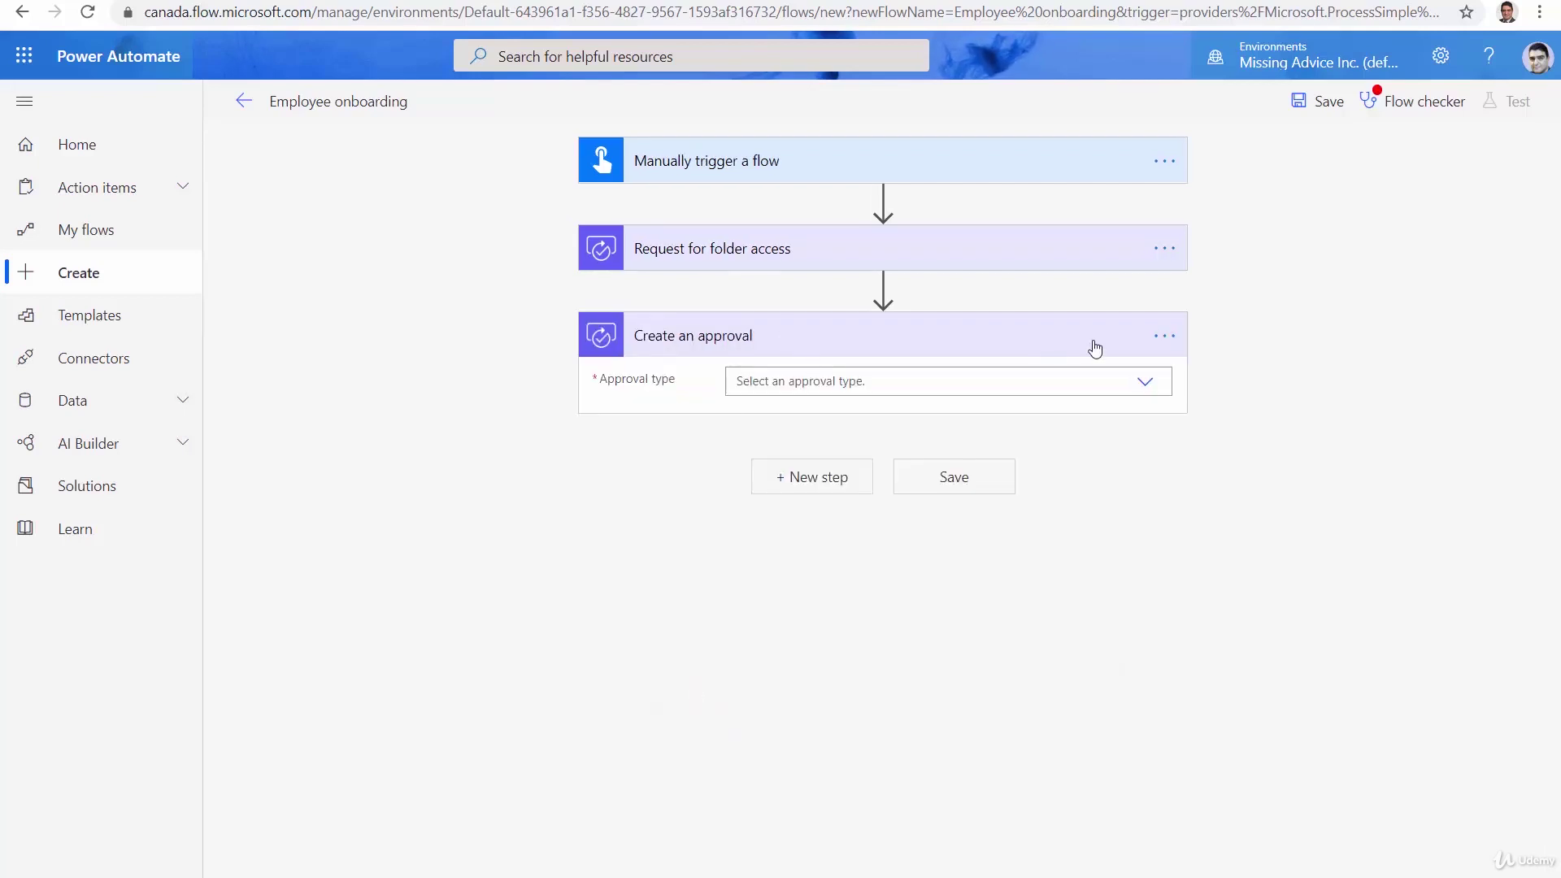
Rename the second approval step to 'Request for Email creation'
left_click(1164, 335)
left_click(1206, 364)
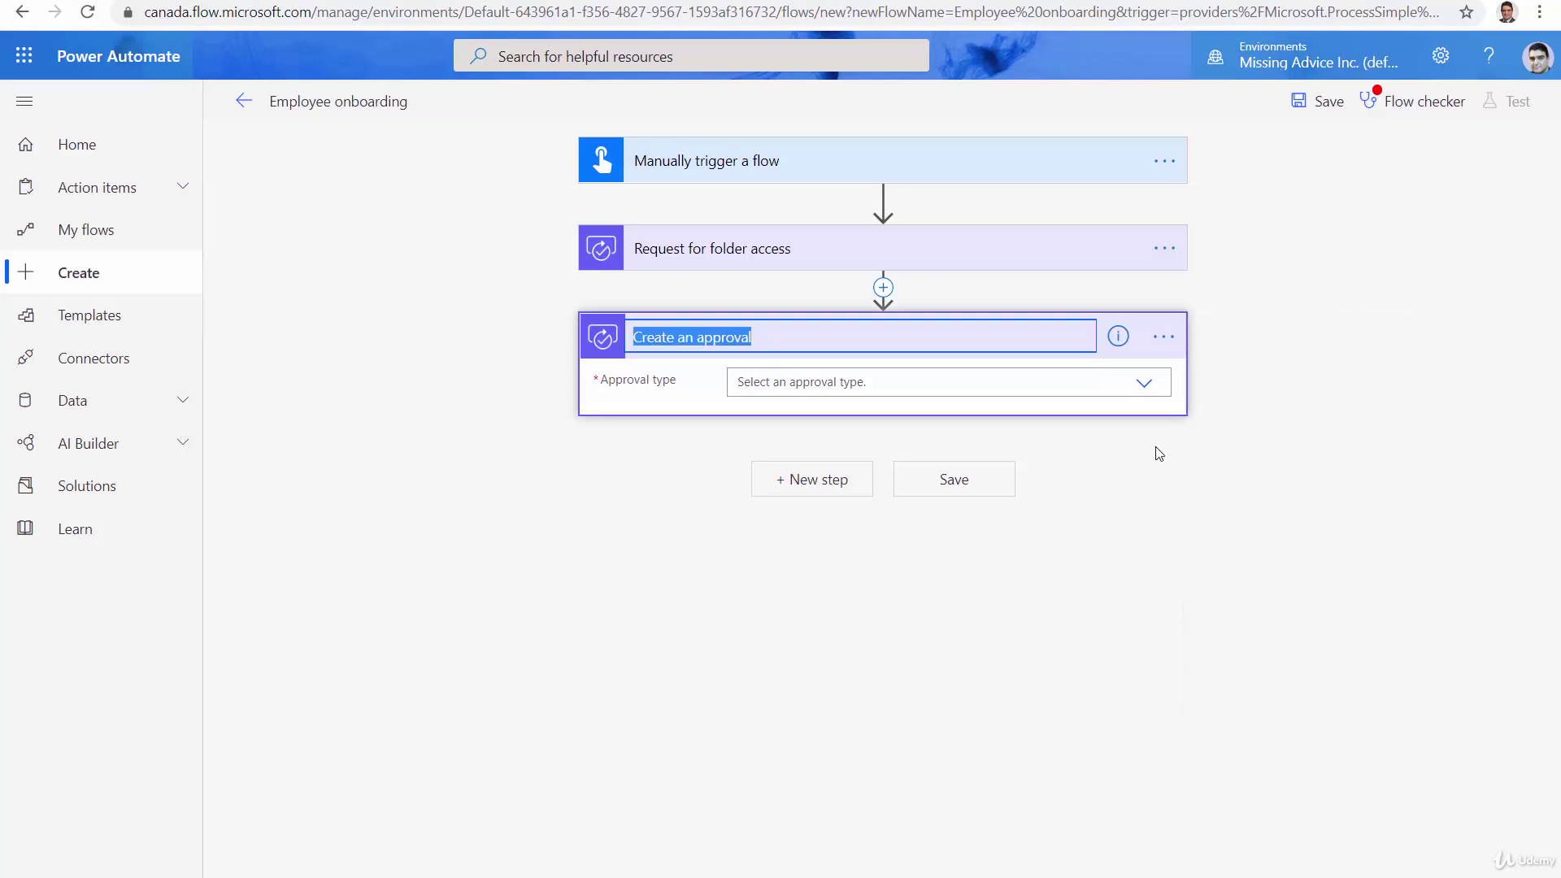
type("Reques")
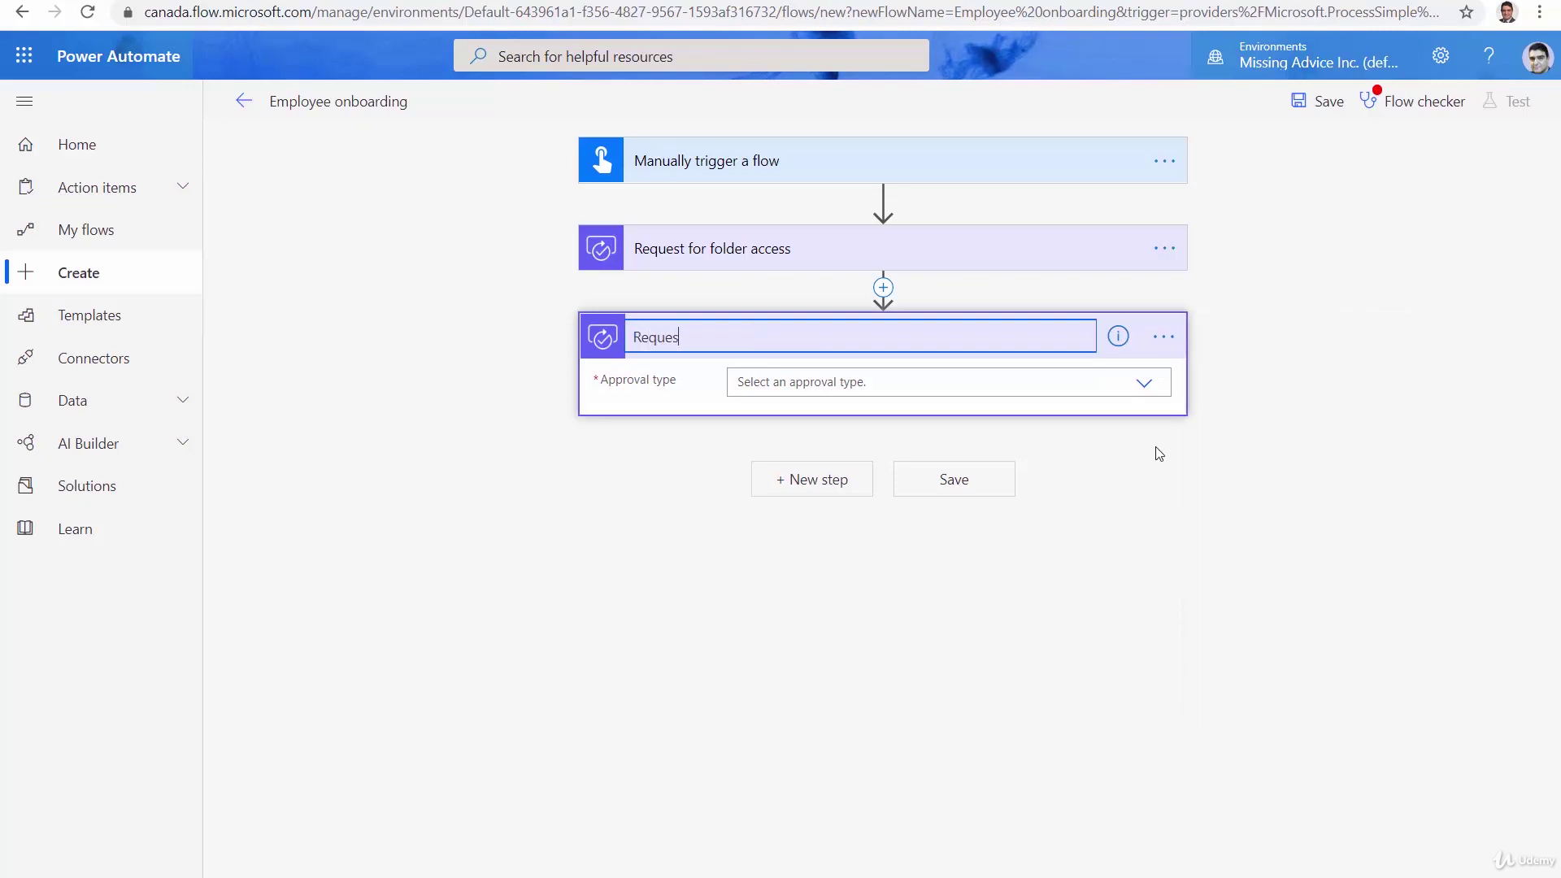
type("t for Email creation")
Set the folder access approval type to Everyone must approve
left_click(1153, 528)
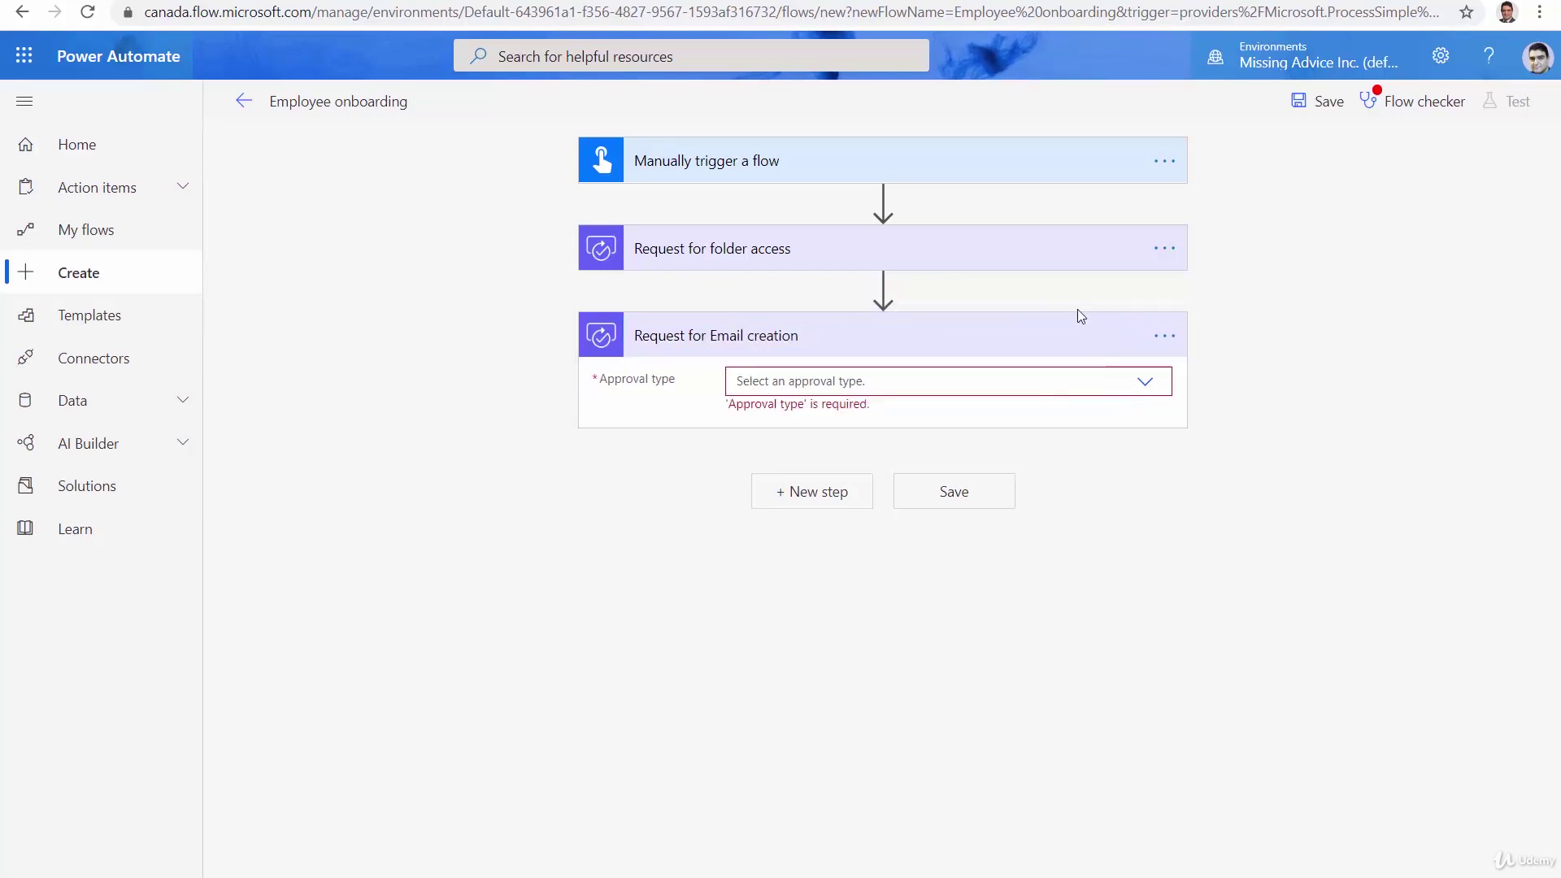
left_click(1026, 266)
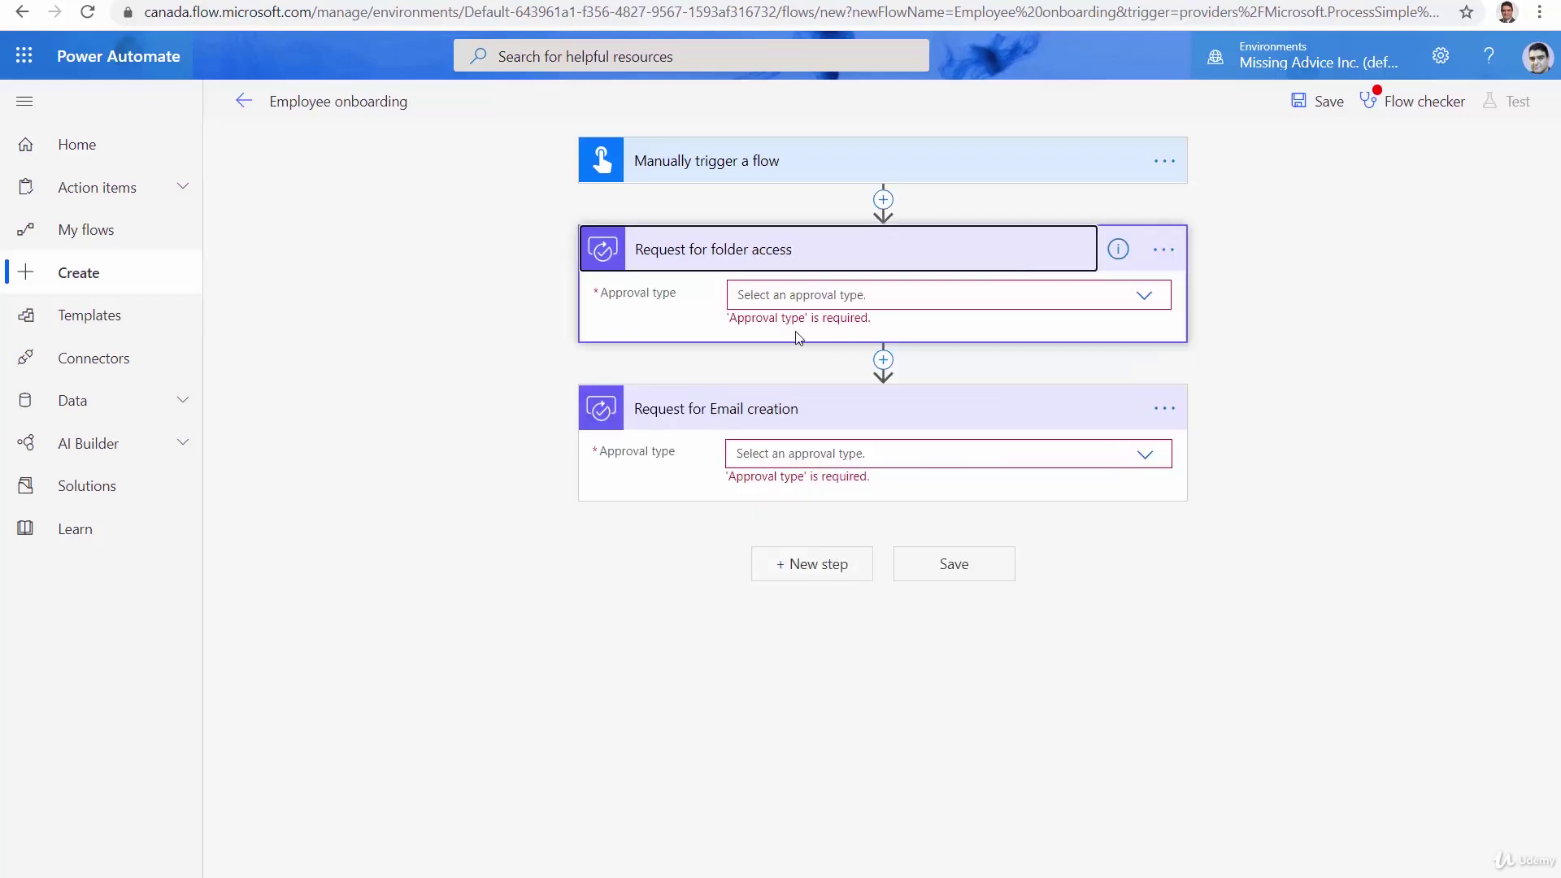
left_click(1155, 301)
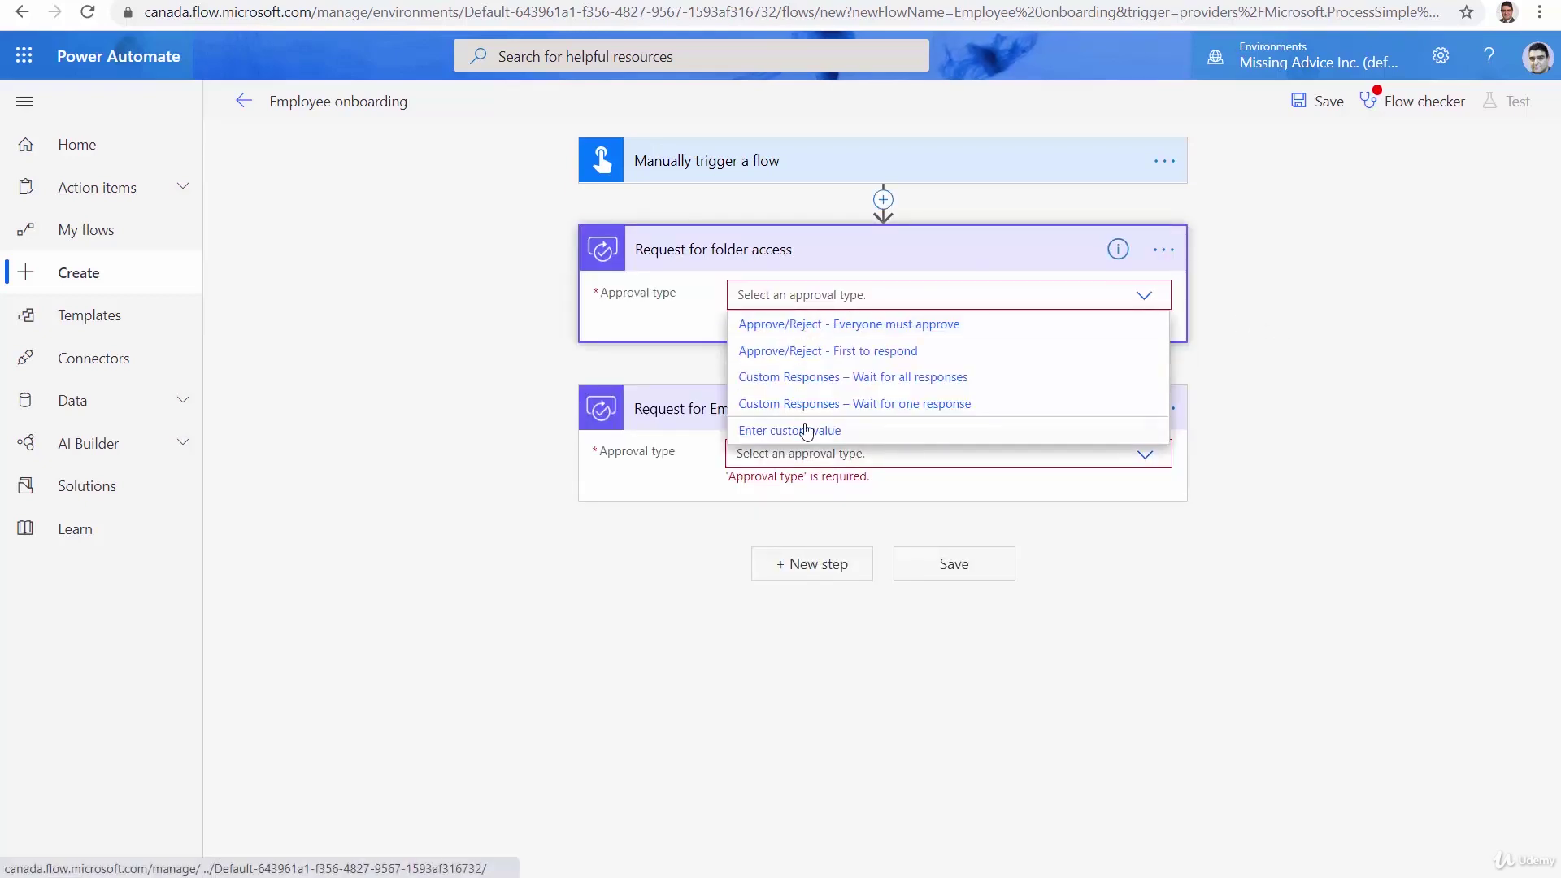
left_click(815, 328)
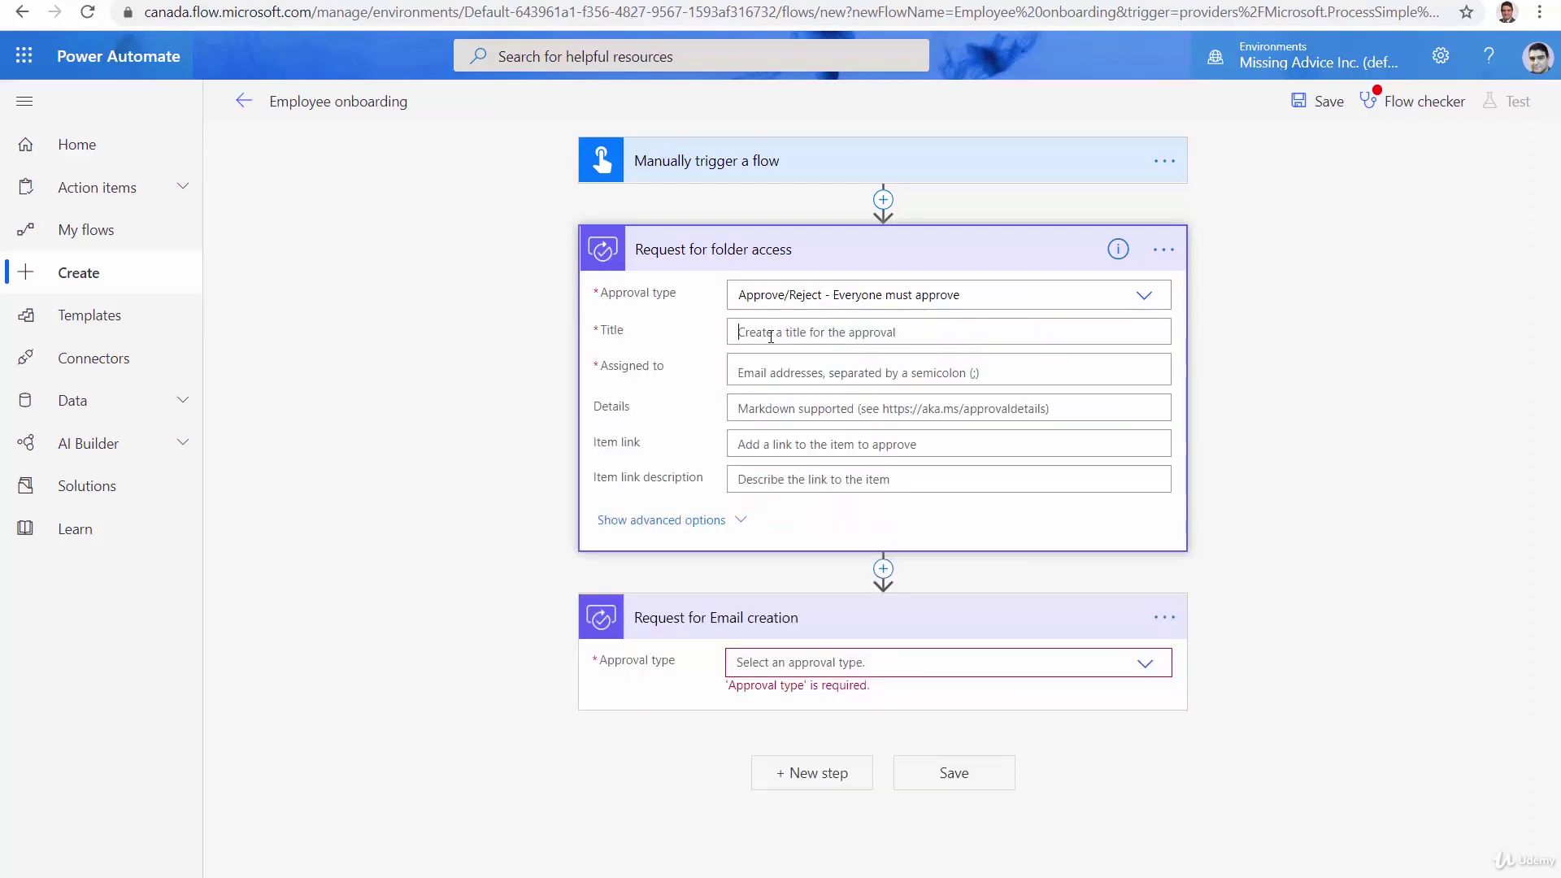
Title the approval 'Employee [Employee Name] secure folder access' using the dynamic value
type("Emp")
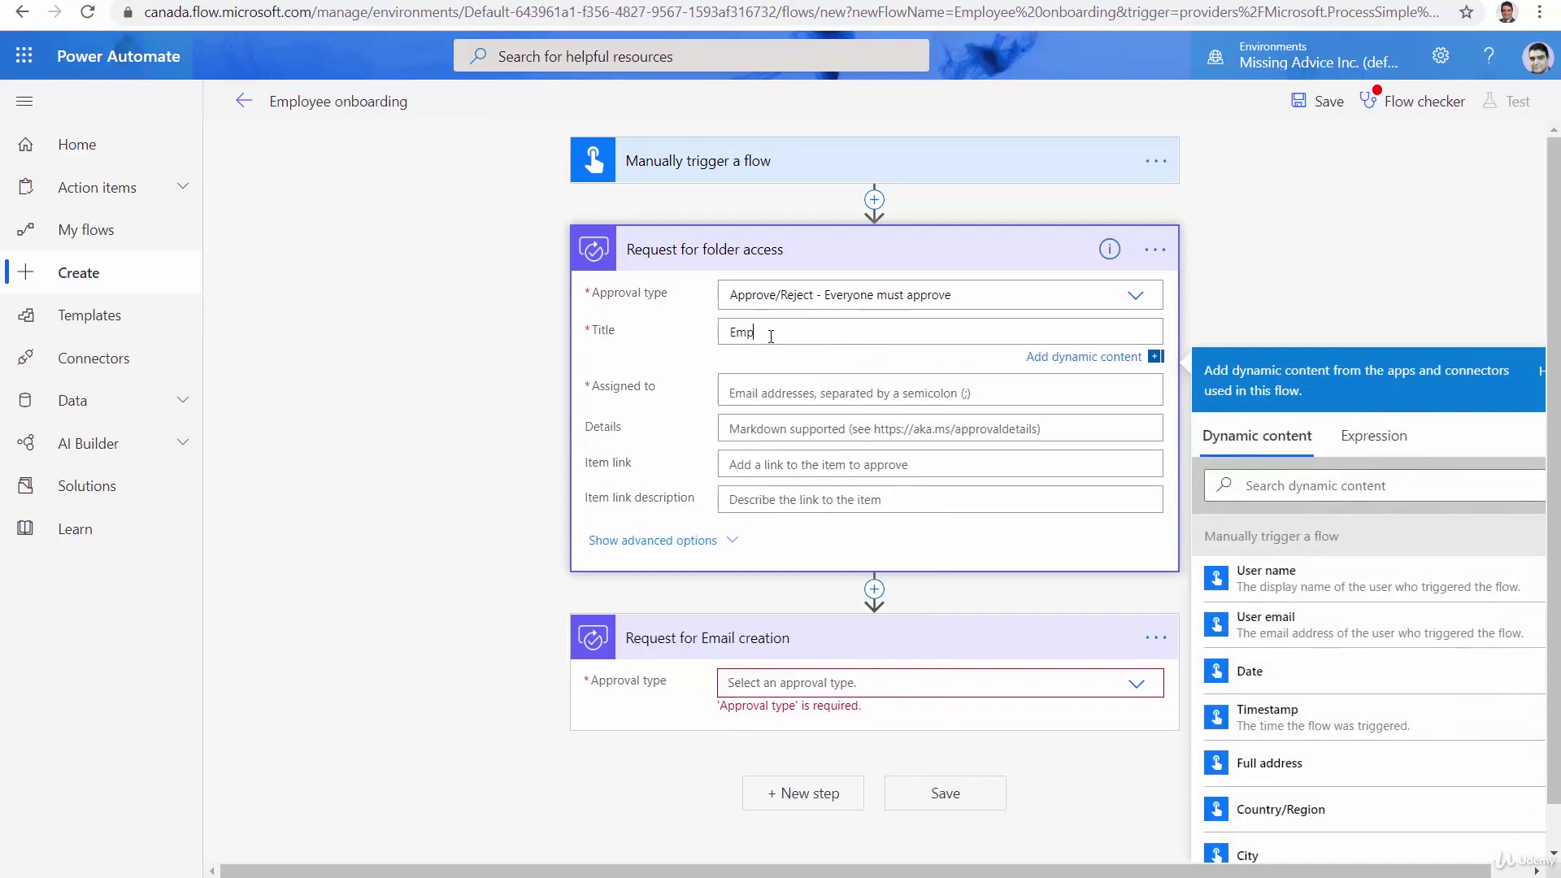
type("loyee")
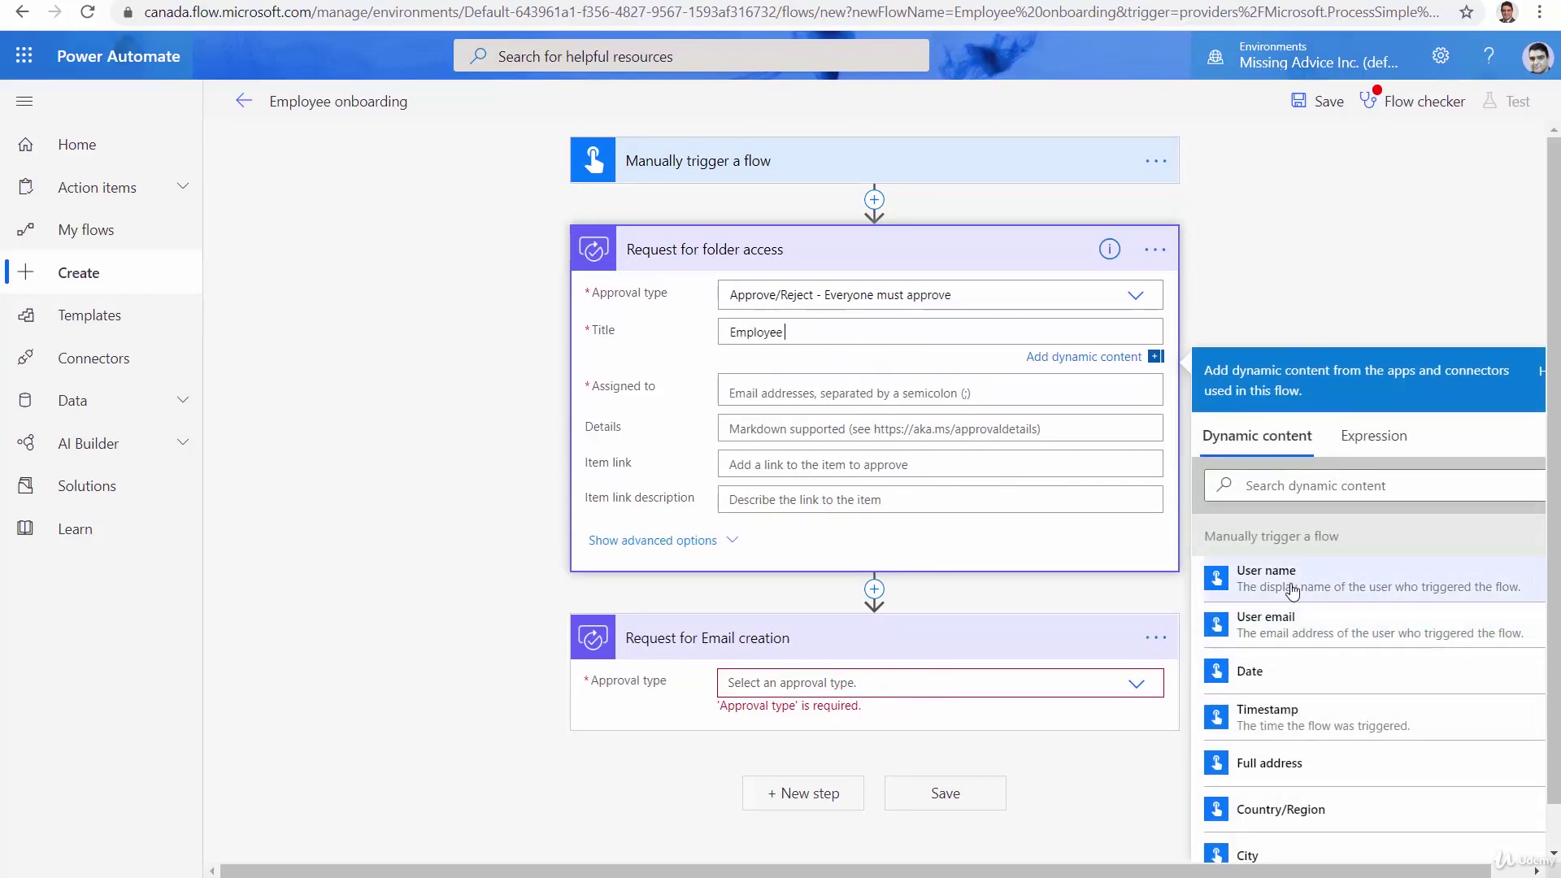
scroll(1382, 651, "down", 3)
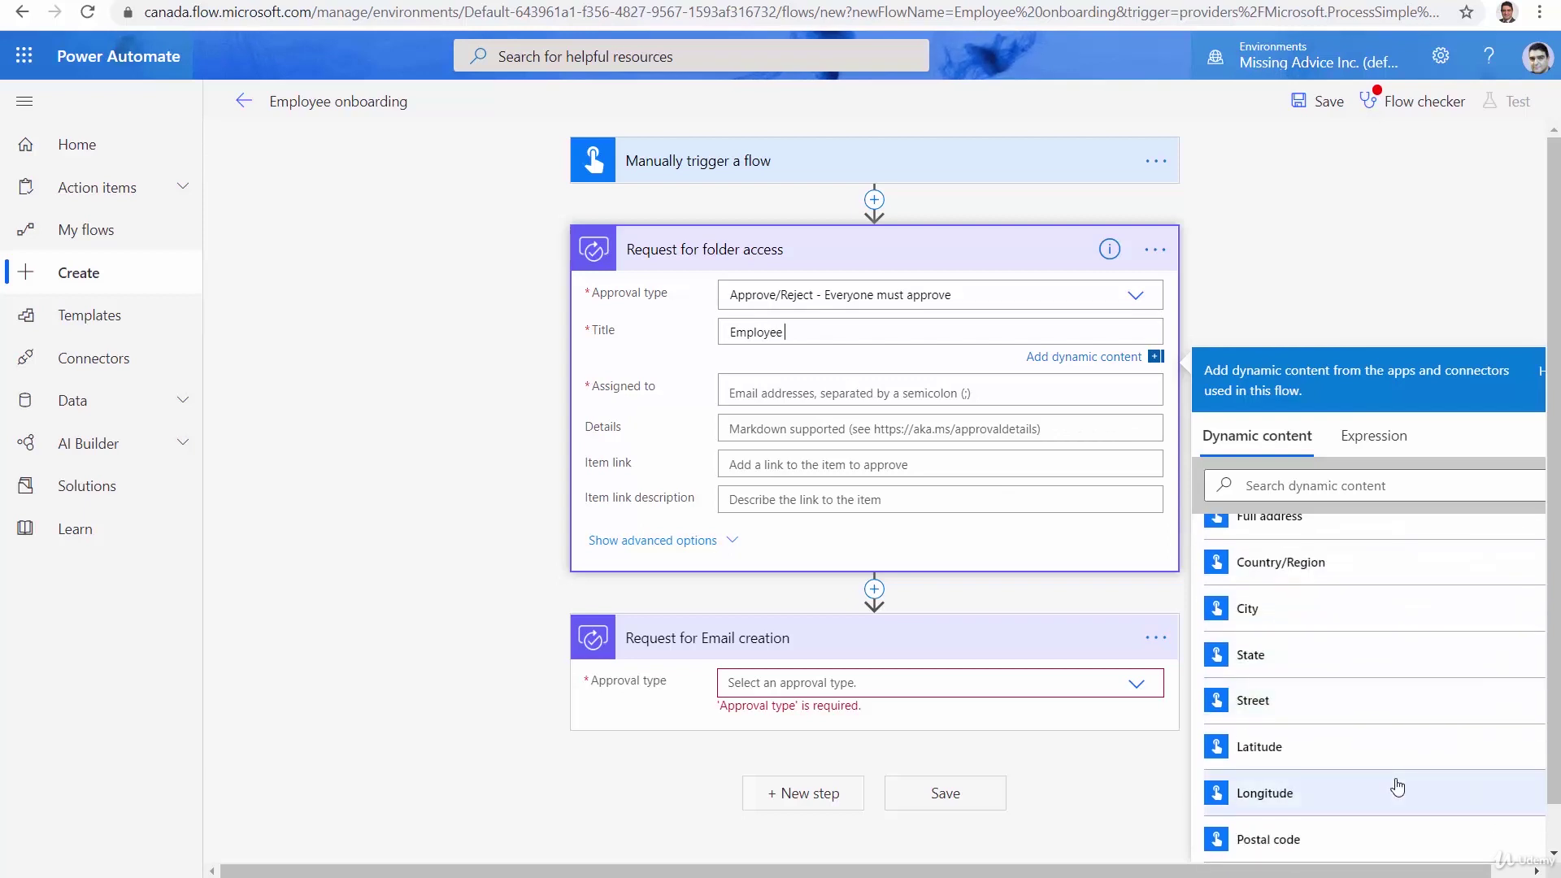
scroll(1398, 787, "down", 1)
left_click(1338, 844)
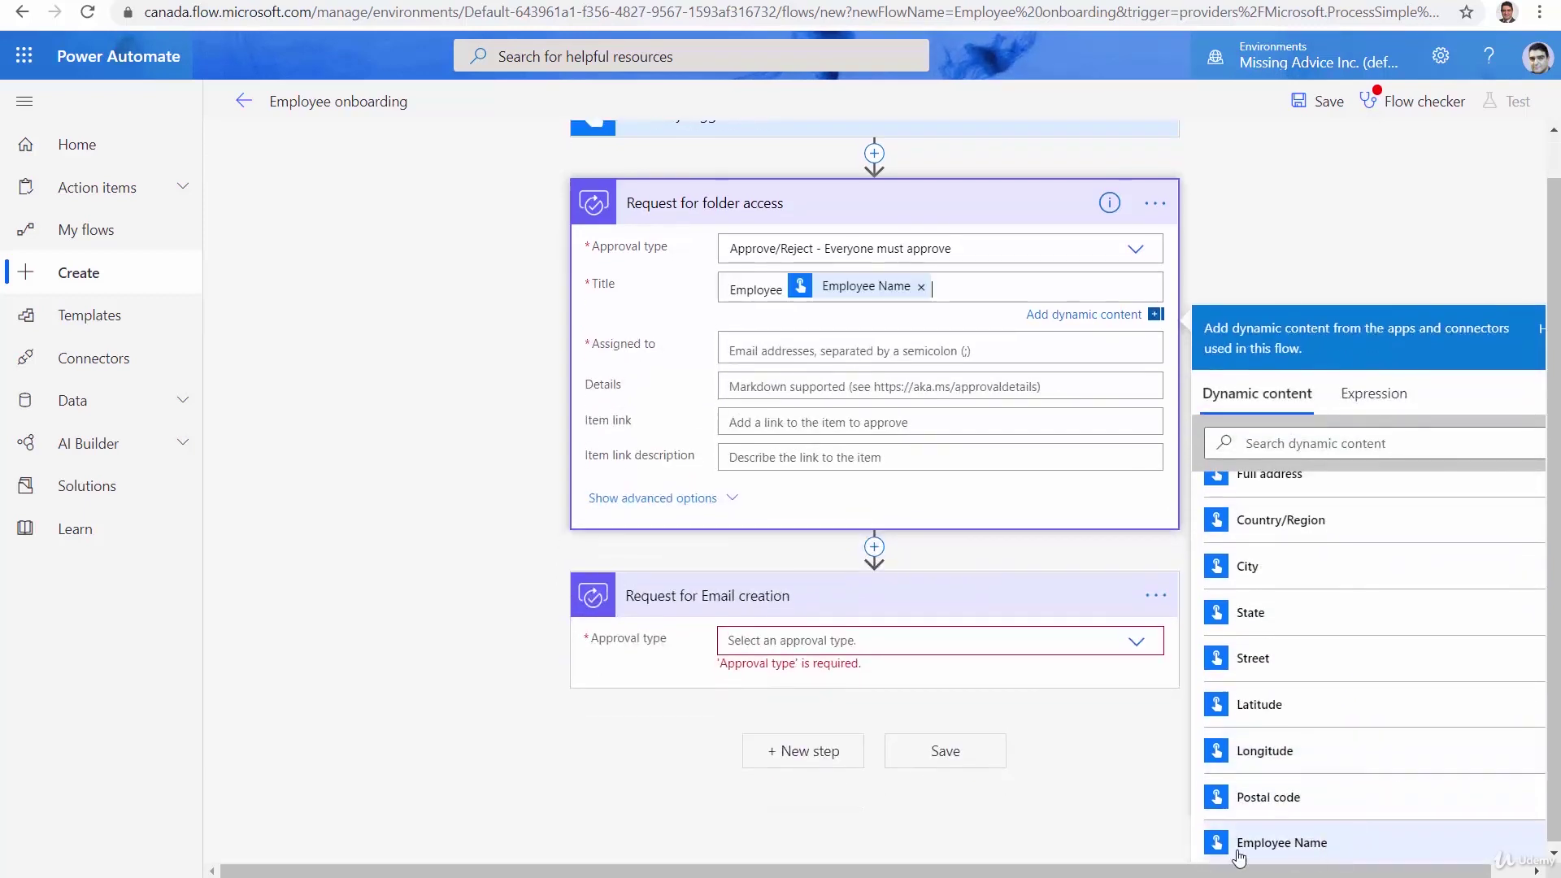
type("secure")
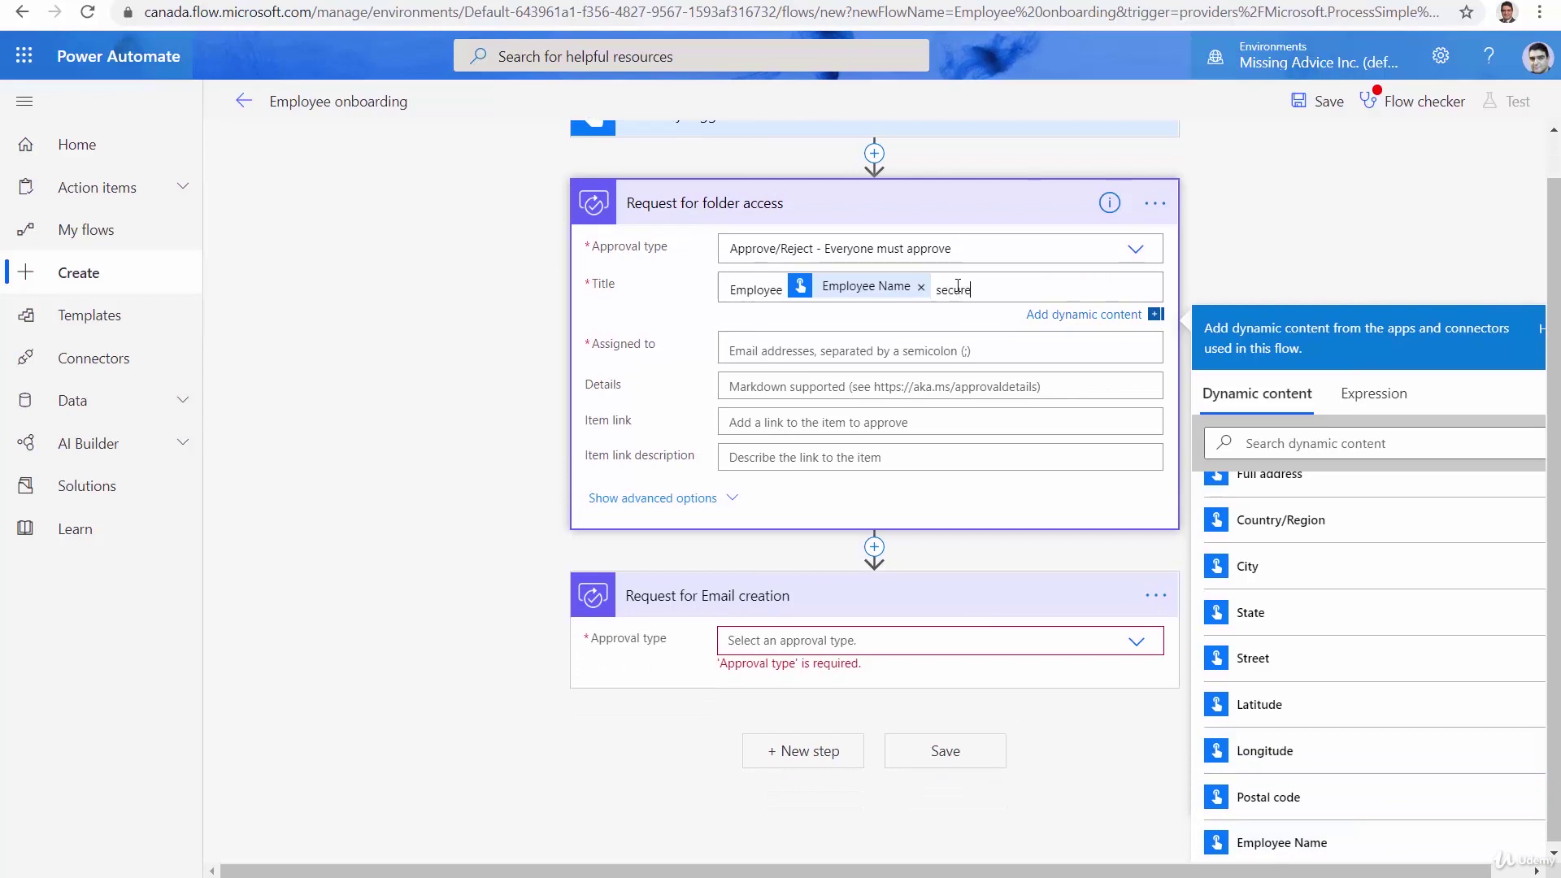
type(" folder access")
Assign the suggested person as the folder access approver
left_click(915, 357)
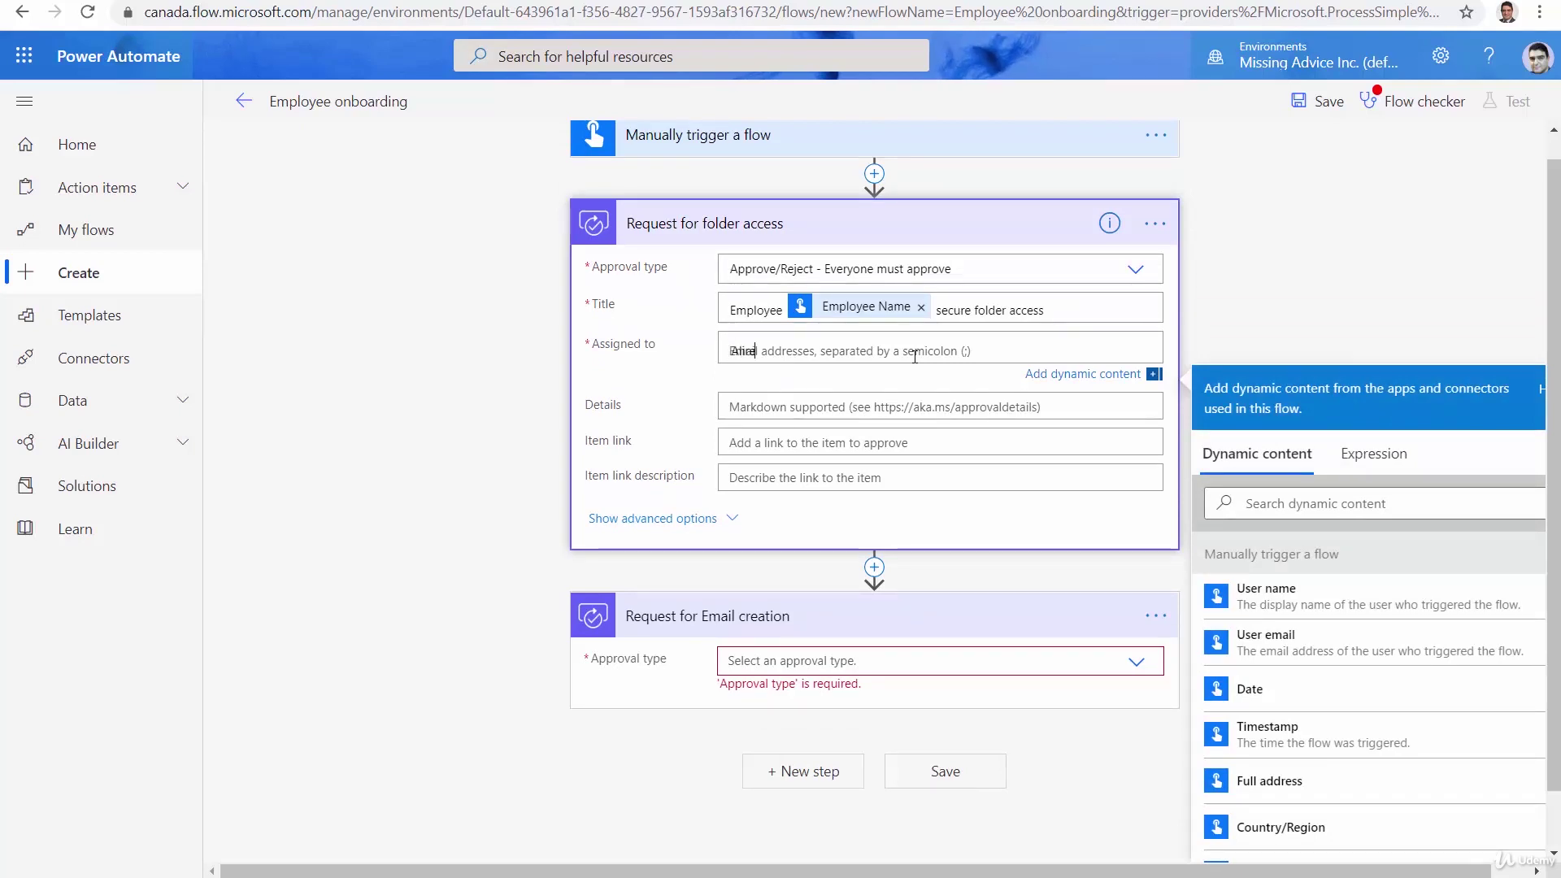
type("Alireza")
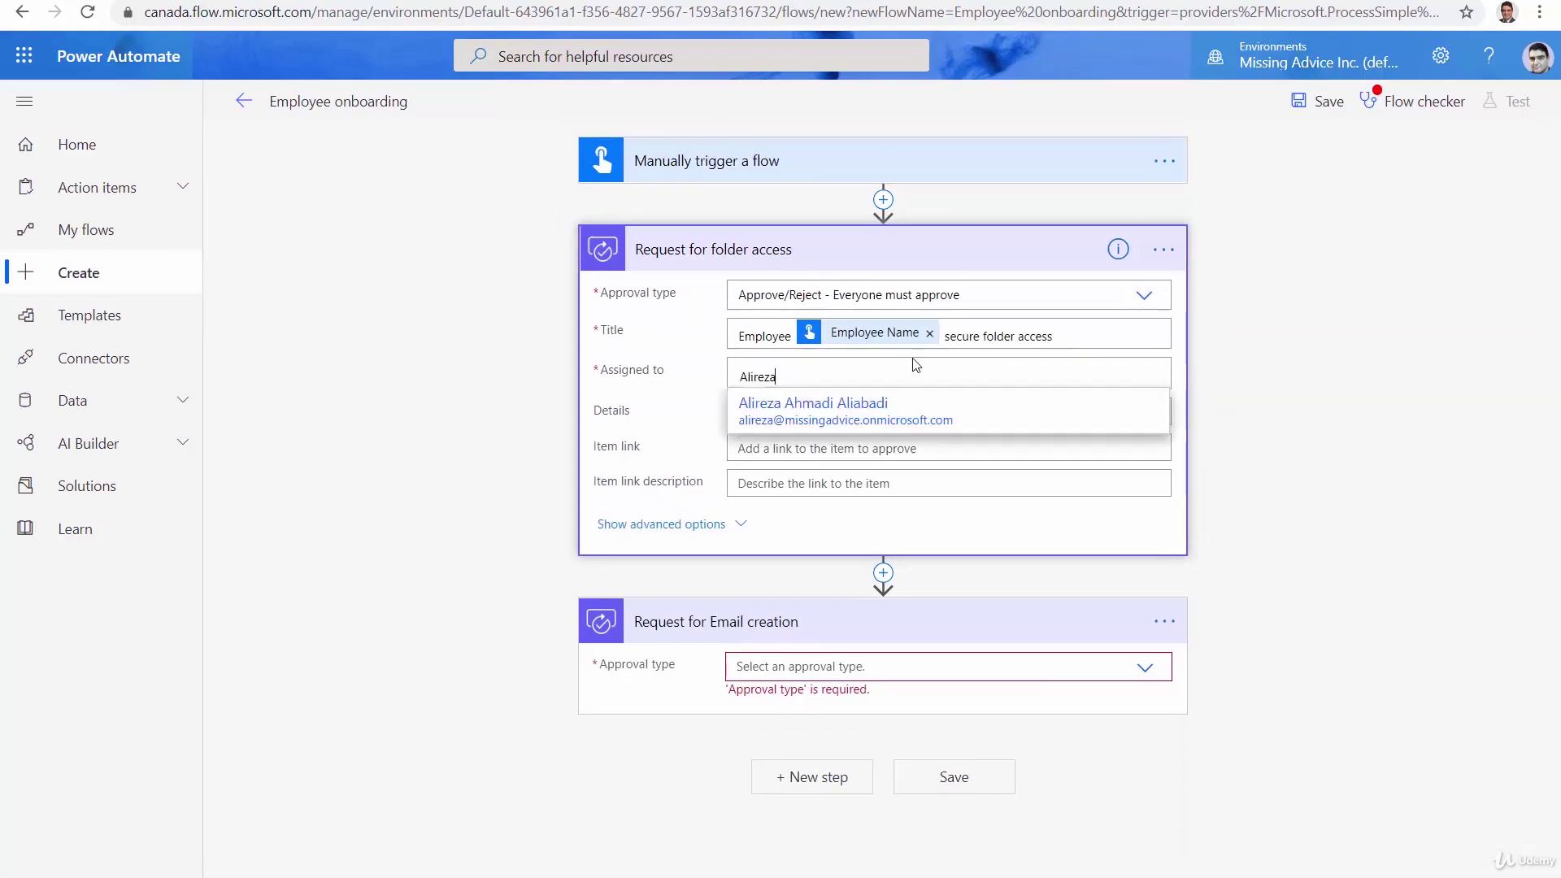
left_click(910, 404)
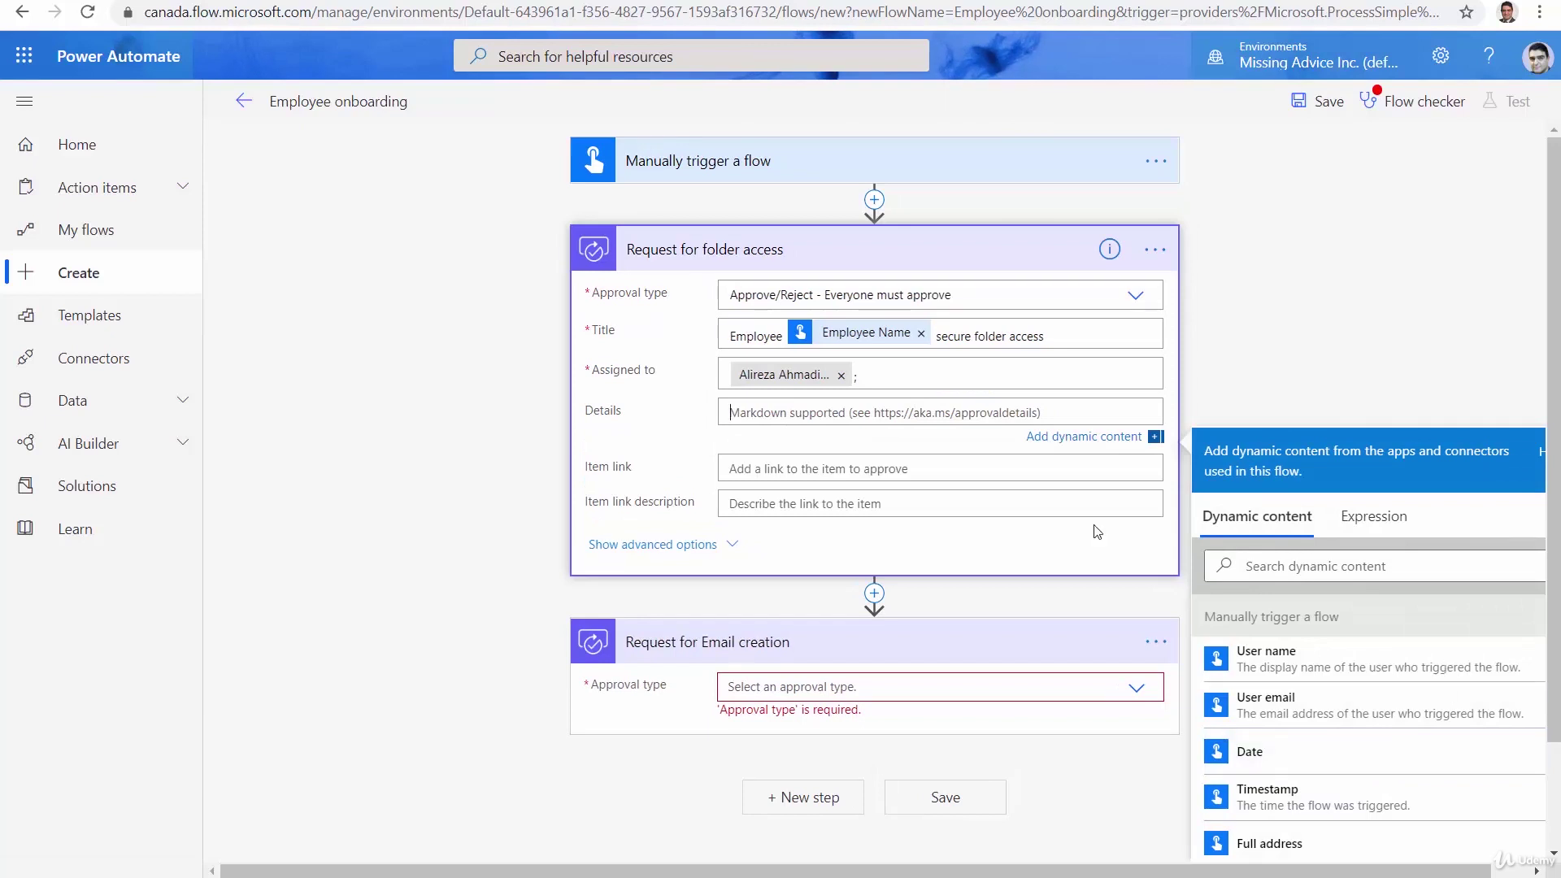
Write the approval details starting 'Please ap' with the Employee Name value inserted
type("Please approve")
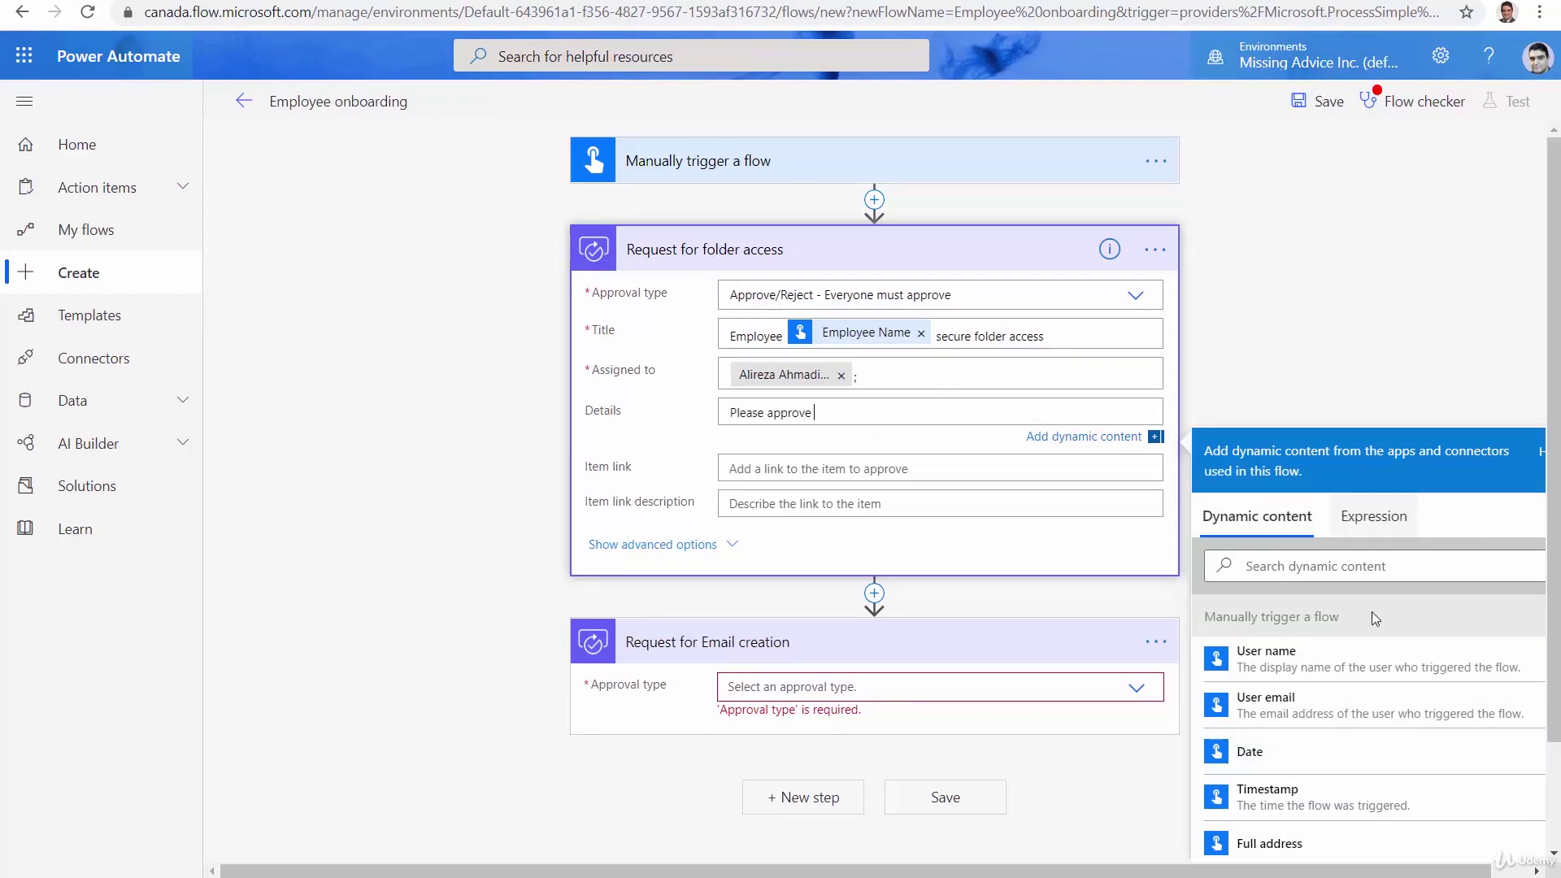
scroll(1317, 732, "down", 5)
scroll(1331, 798, "down", 2)
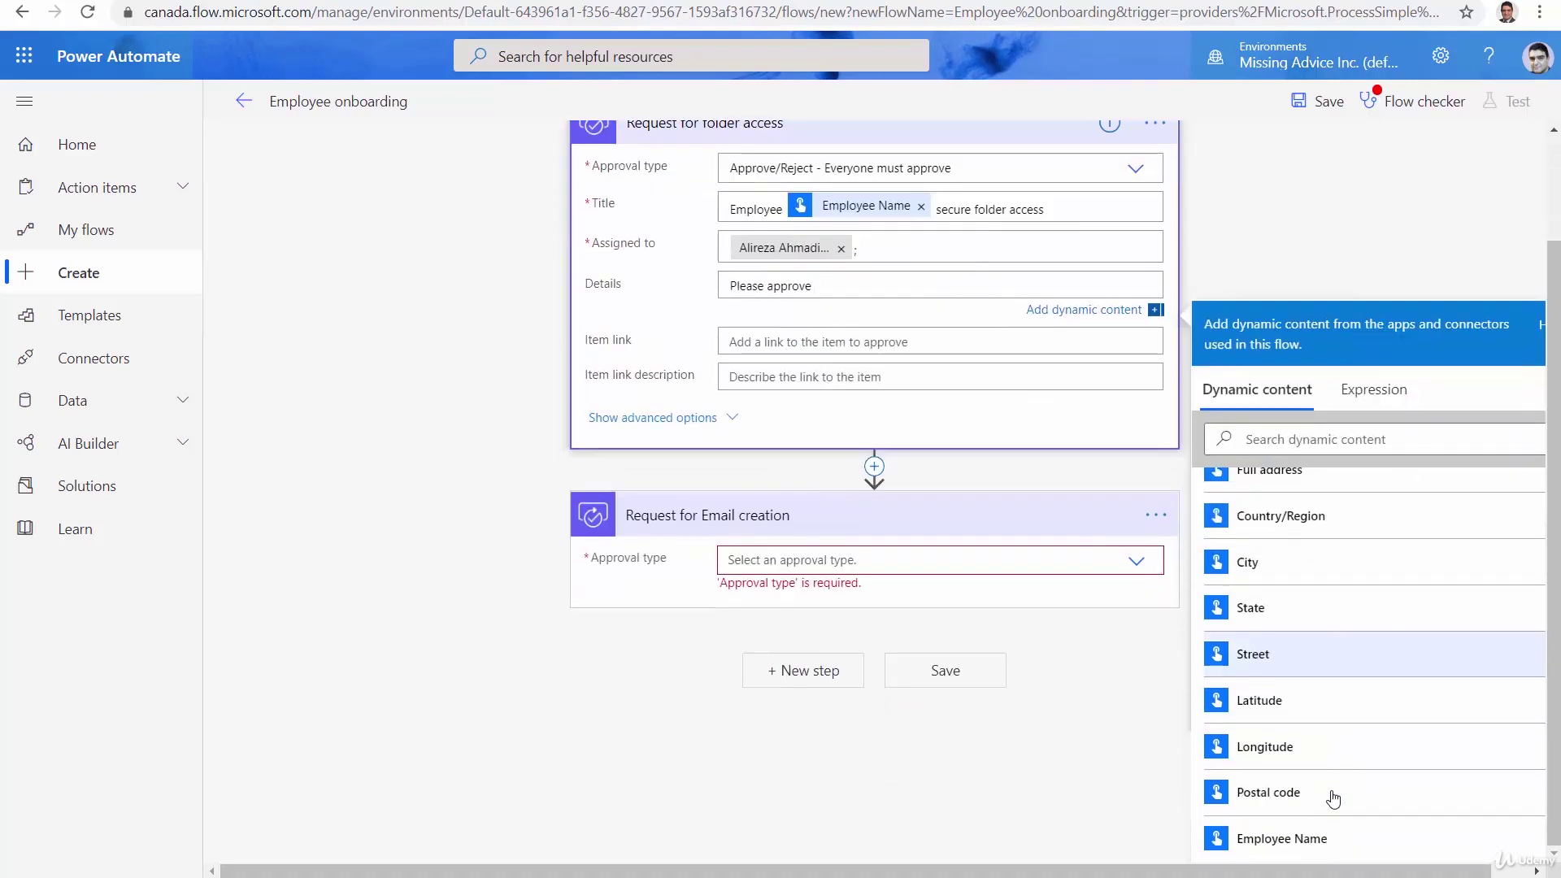
left_click(1289, 840)
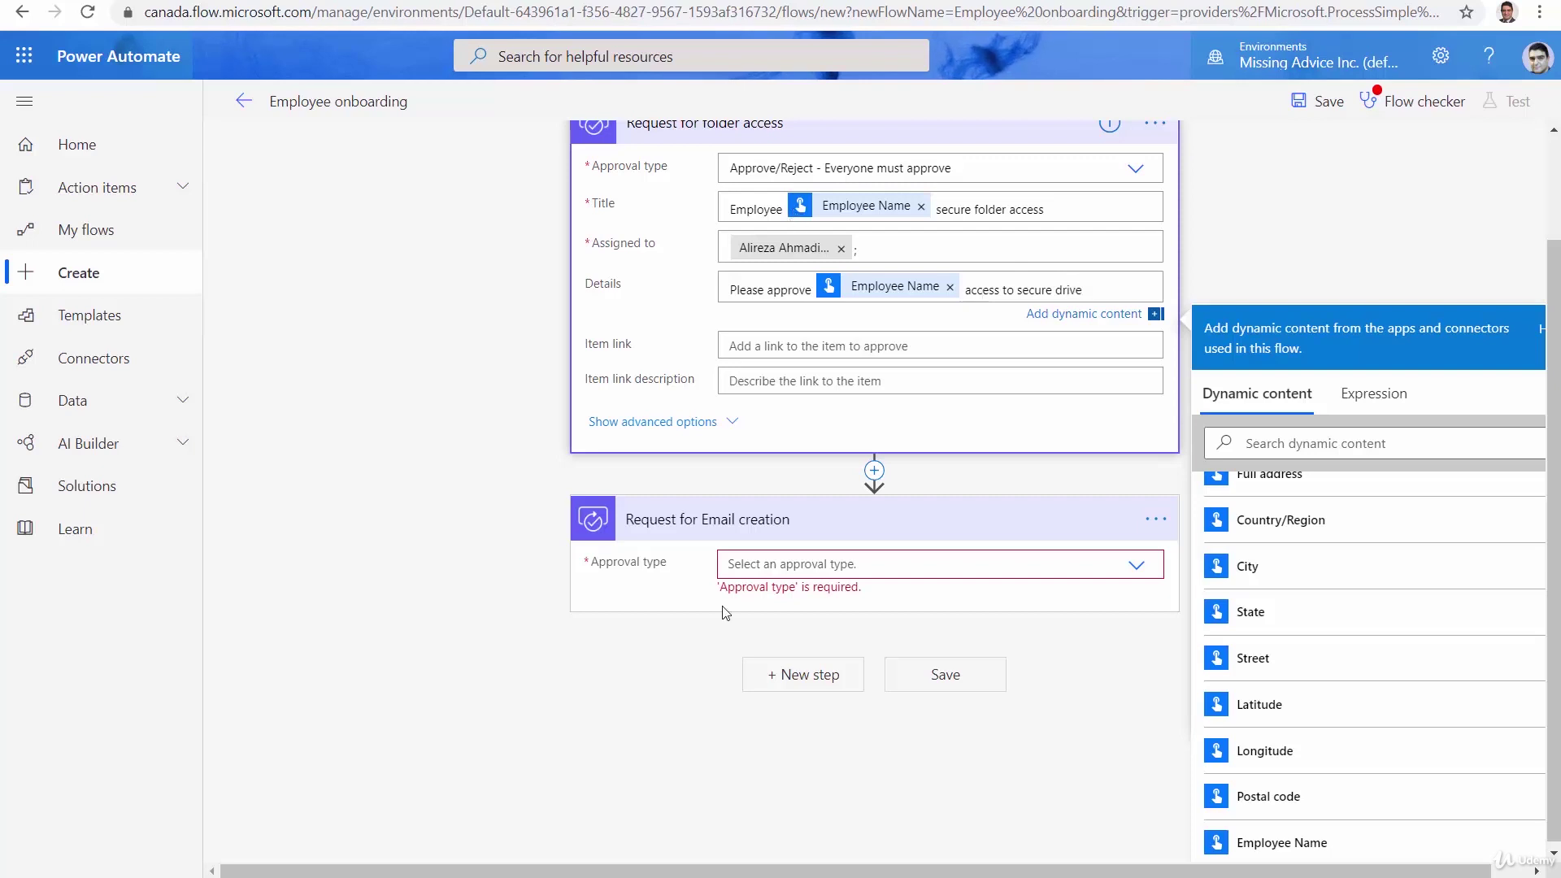
Set the Email creation approval type to Approve/Reject - First to respond
left_click(845, 527)
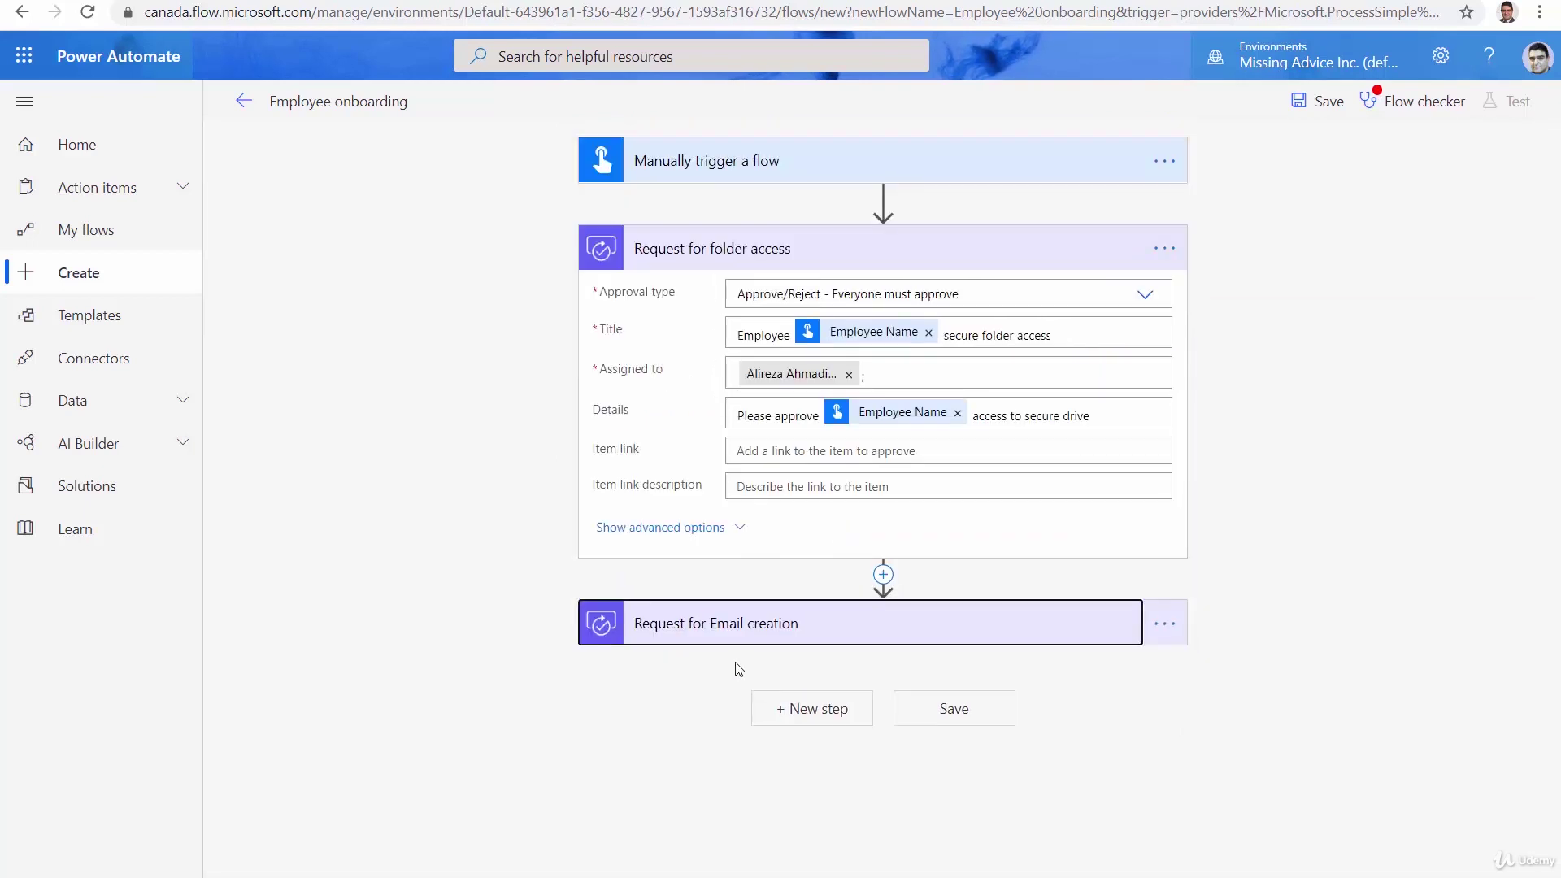
left_click(760, 635)
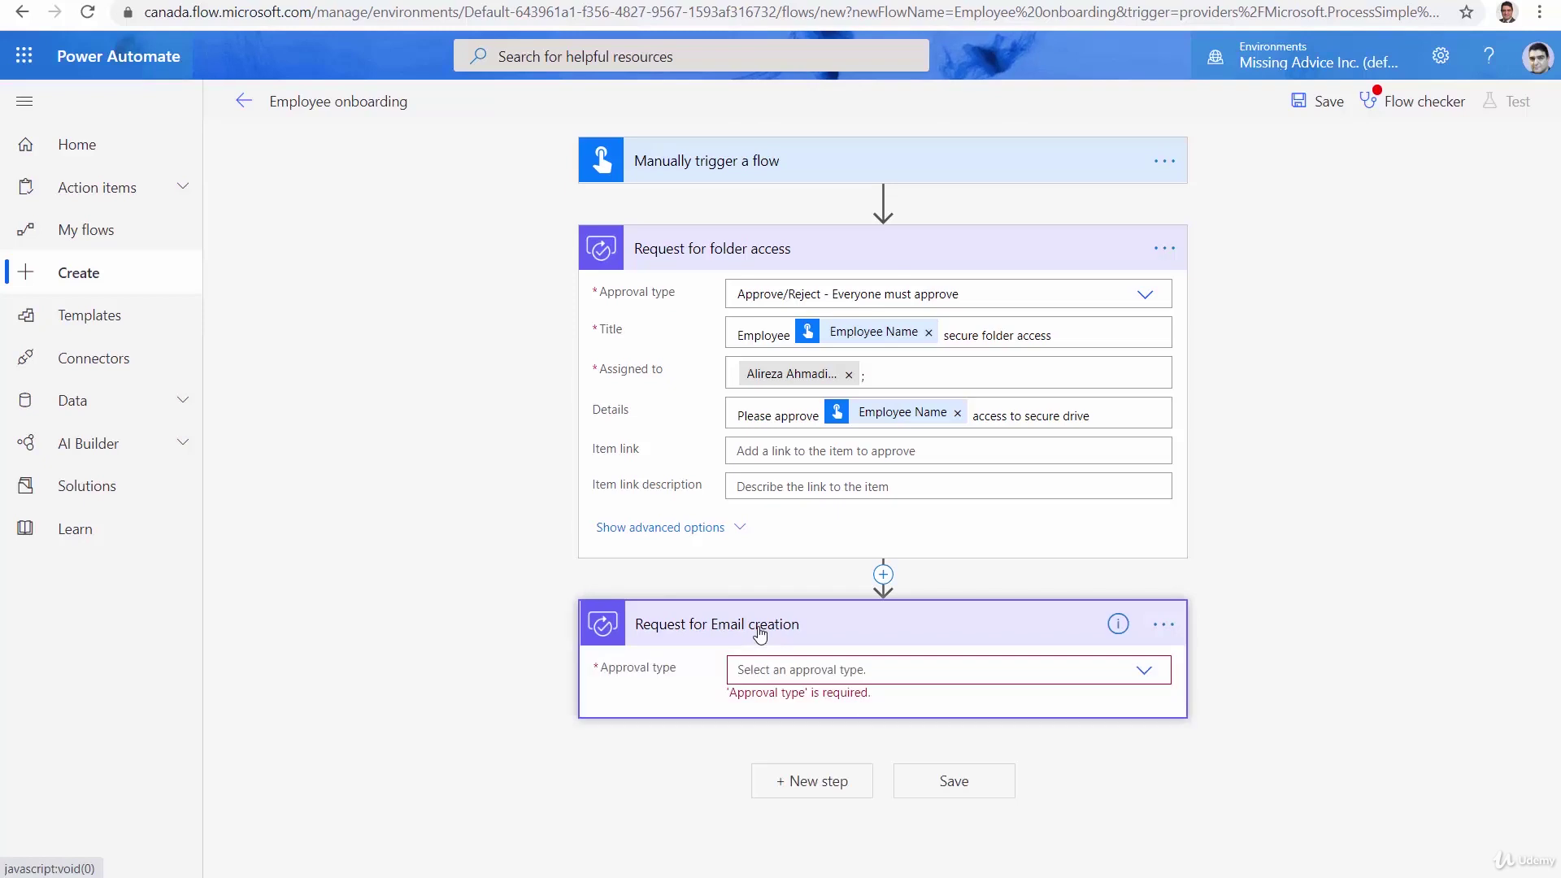
left_click(832, 675)
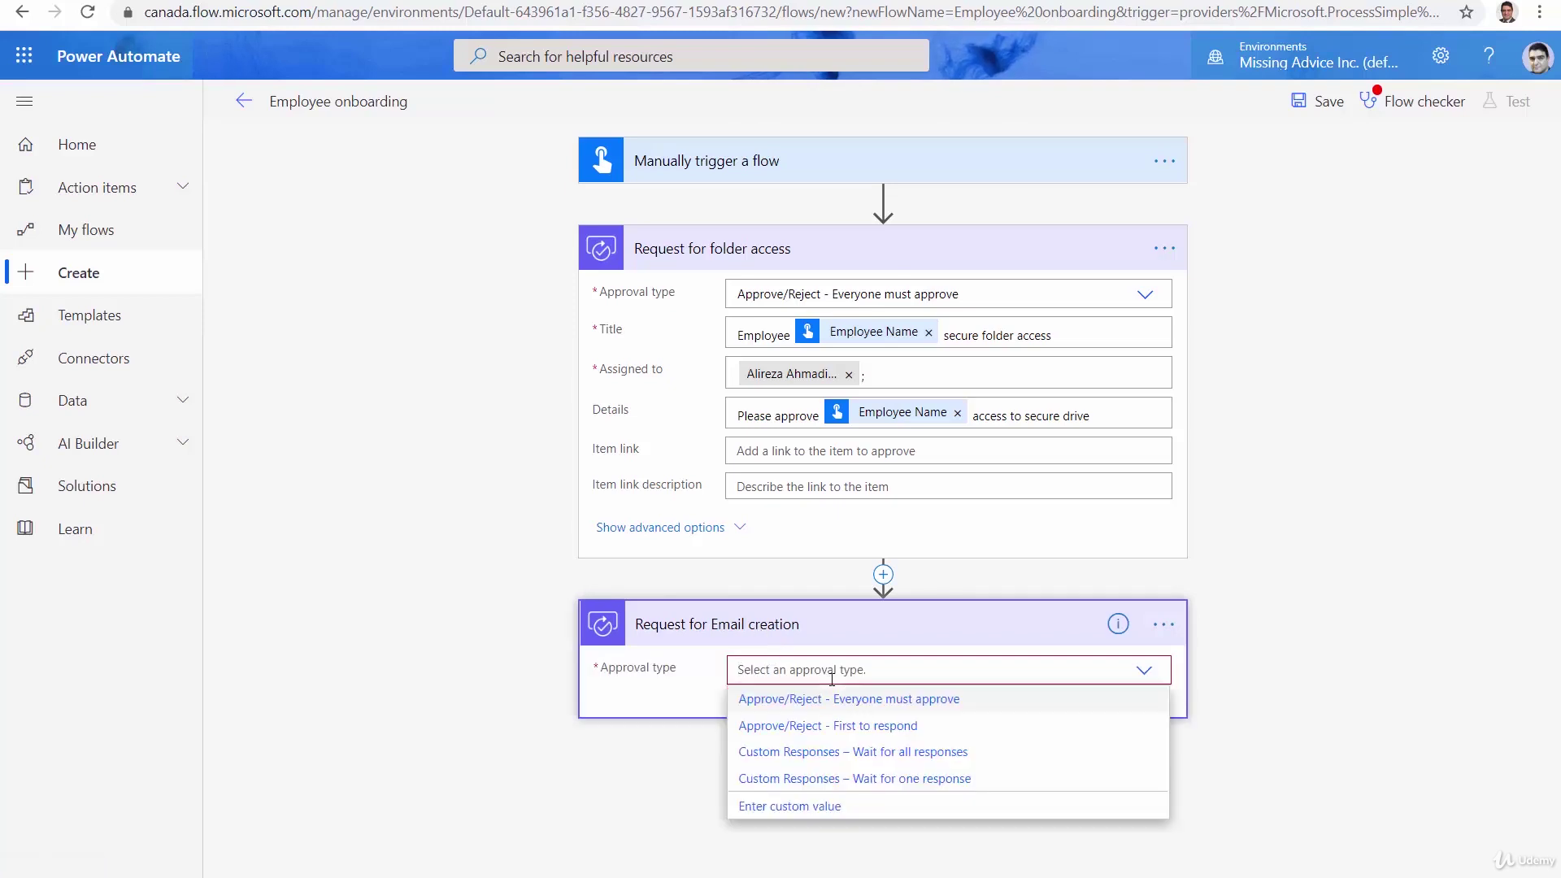
left_click(876, 726)
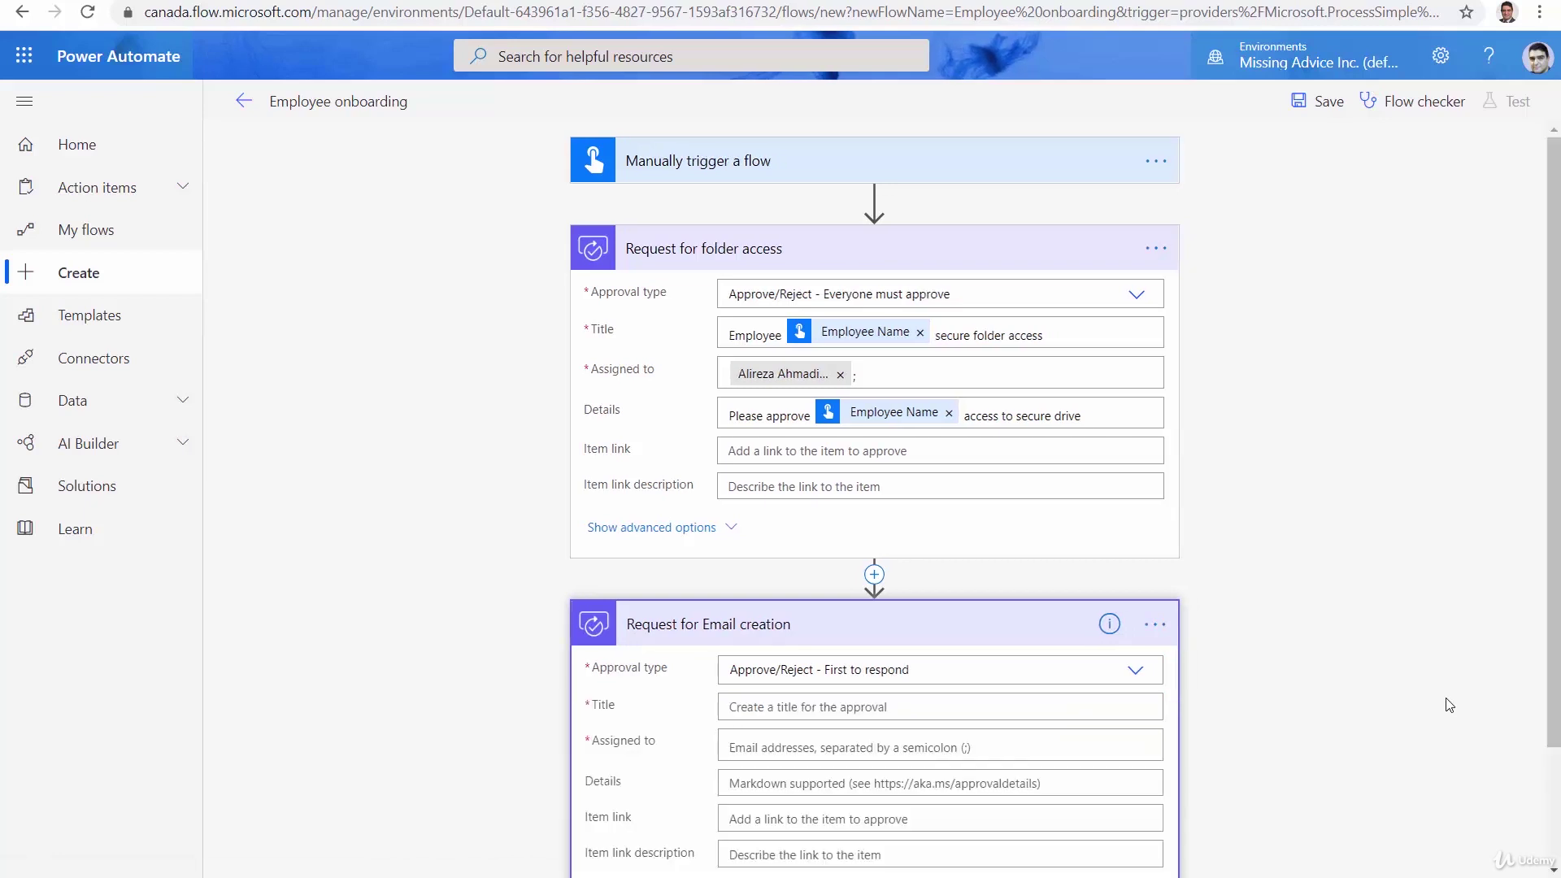
Title it 'Please confirm e-mail creation' followed by the Employee Name value
scroll(1378, 712, "down", 2)
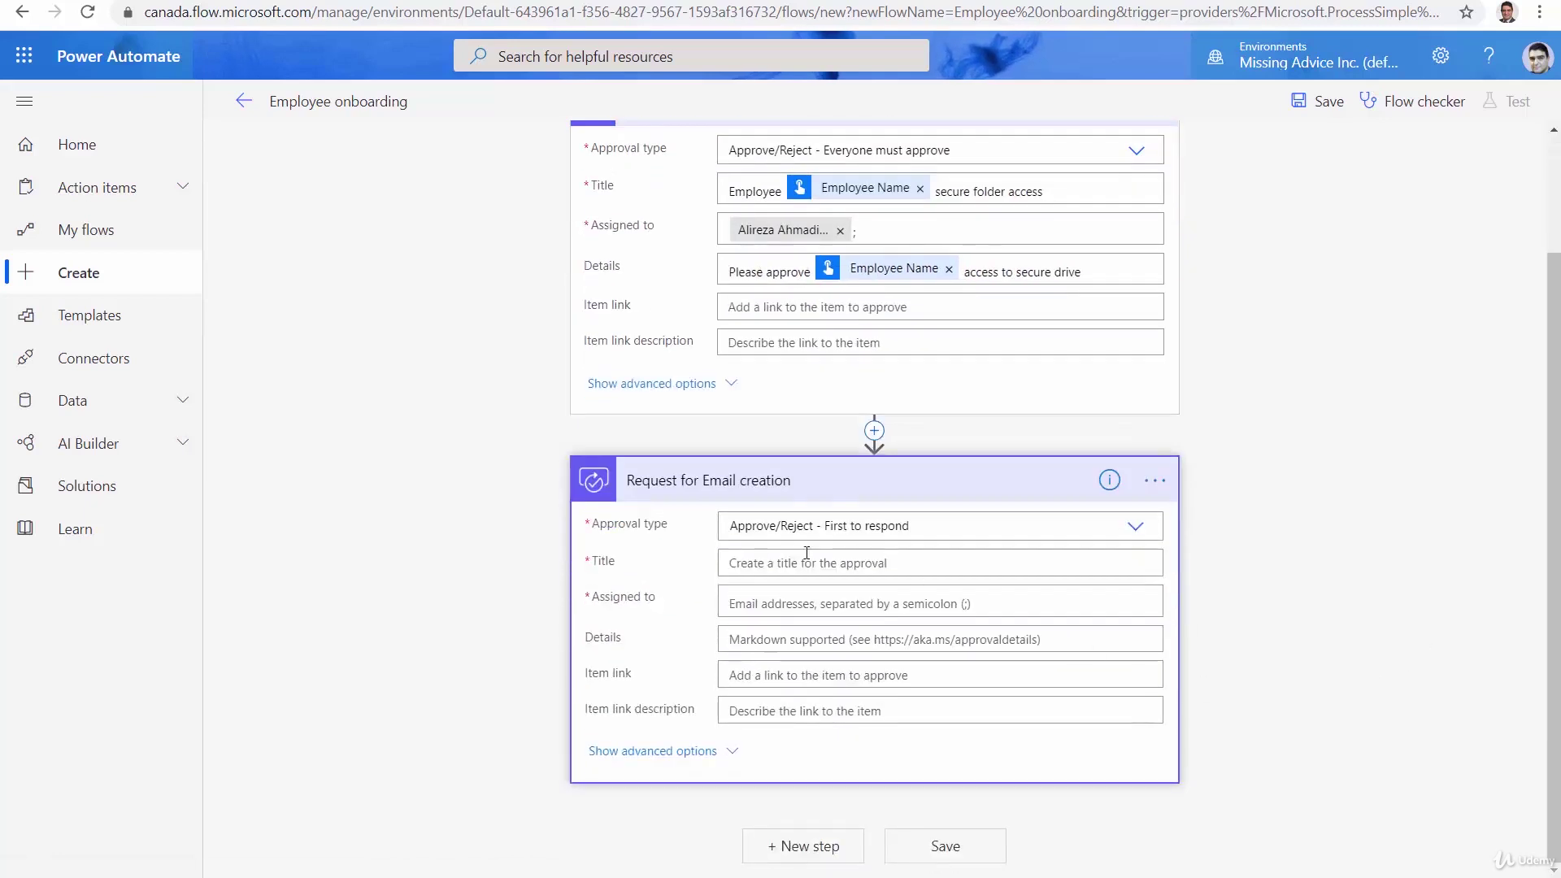
left_click(775, 570)
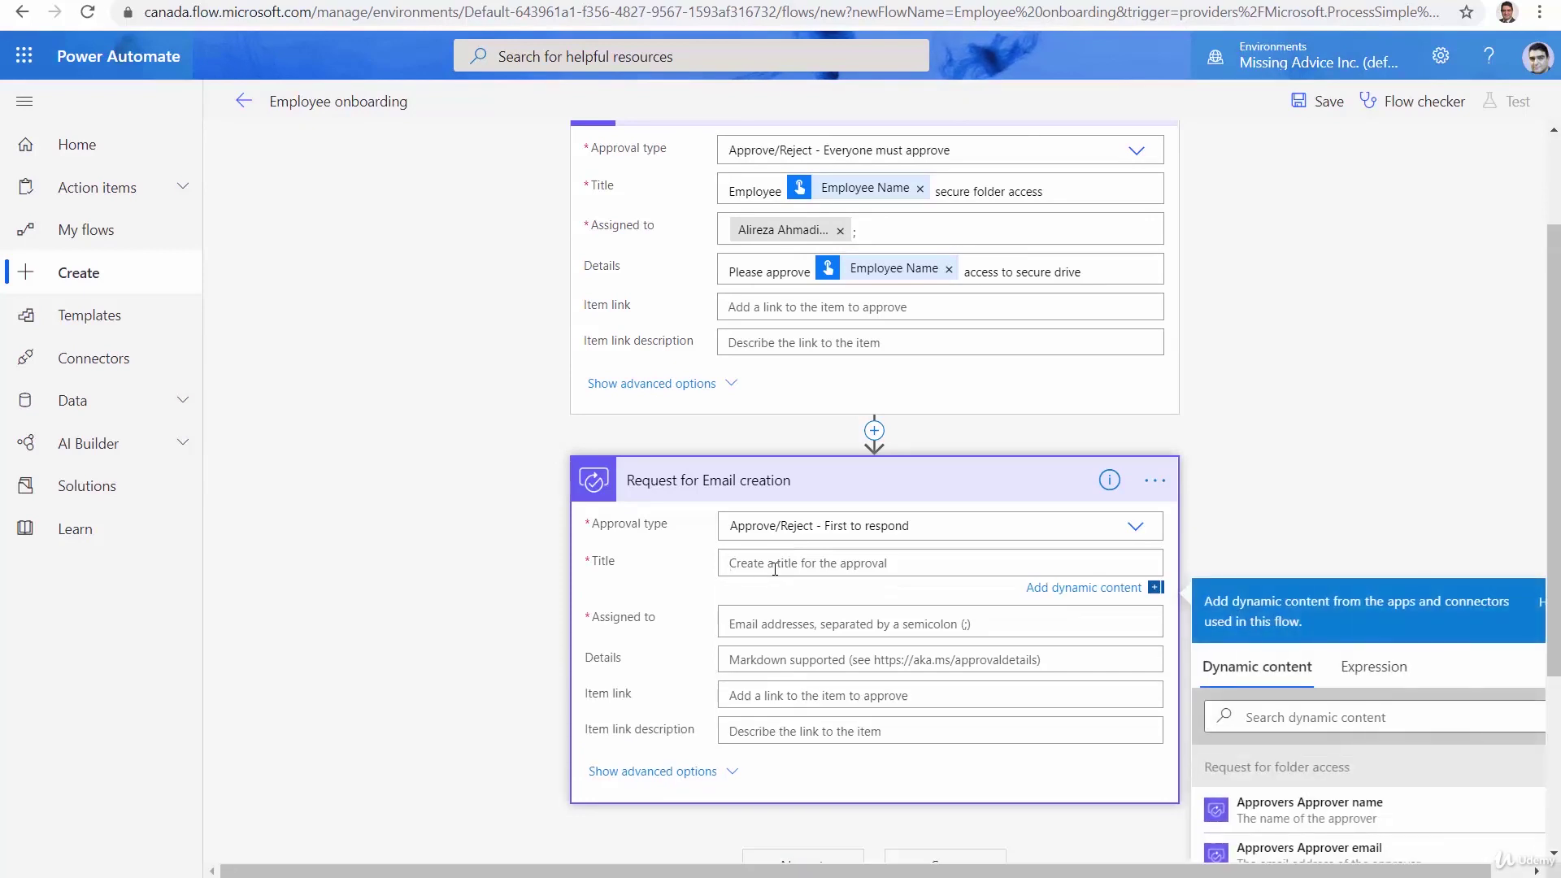
type("Please confirm e-mail creation for")
scroll(1399, 753, "down", 8)
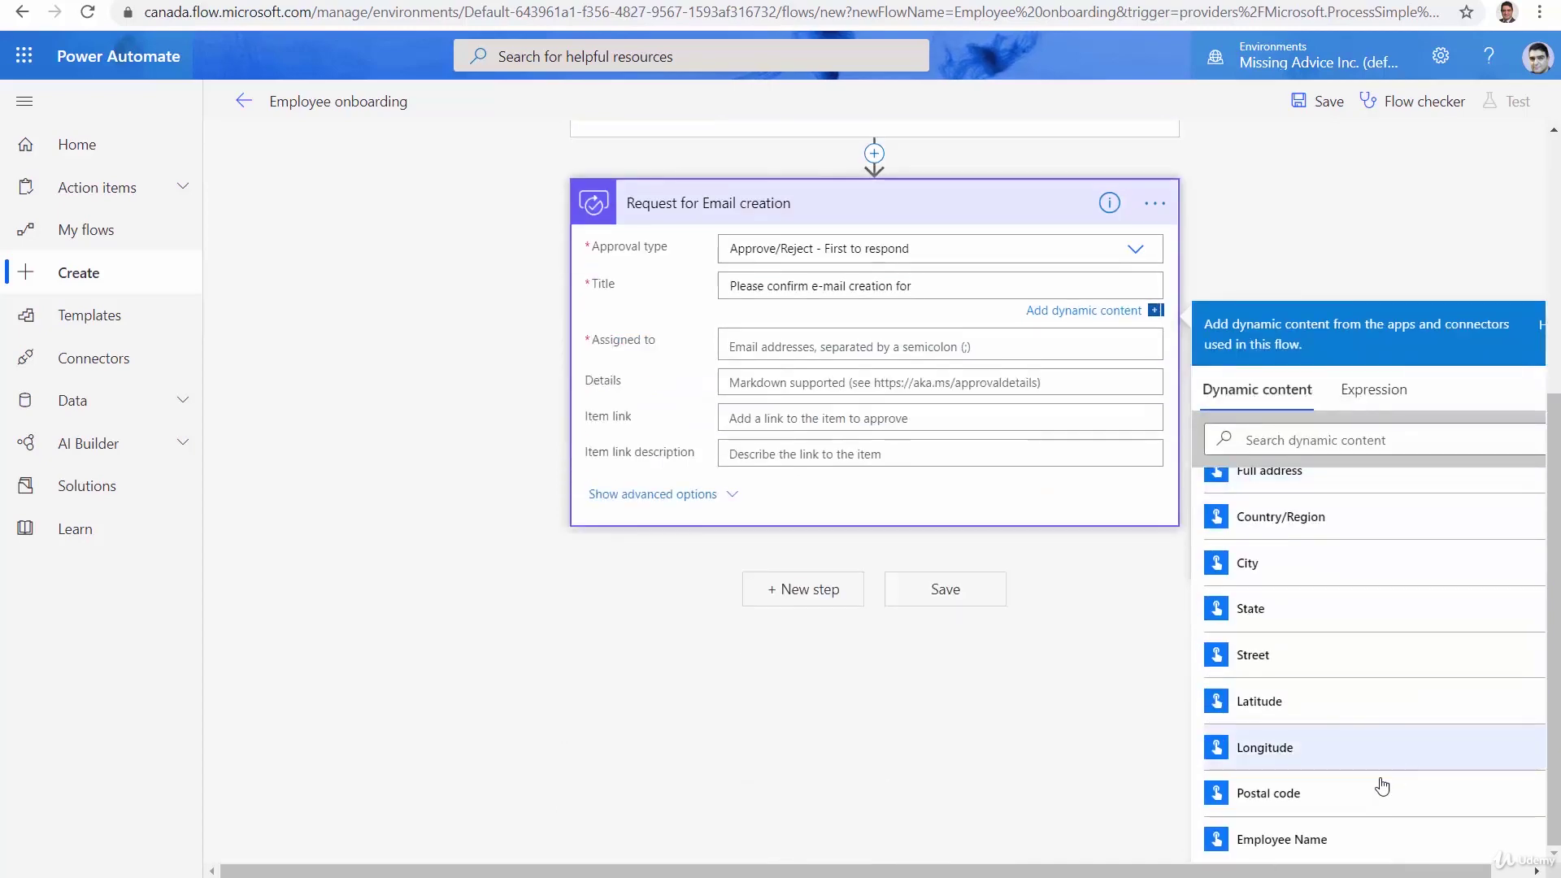
left_click(1301, 843)
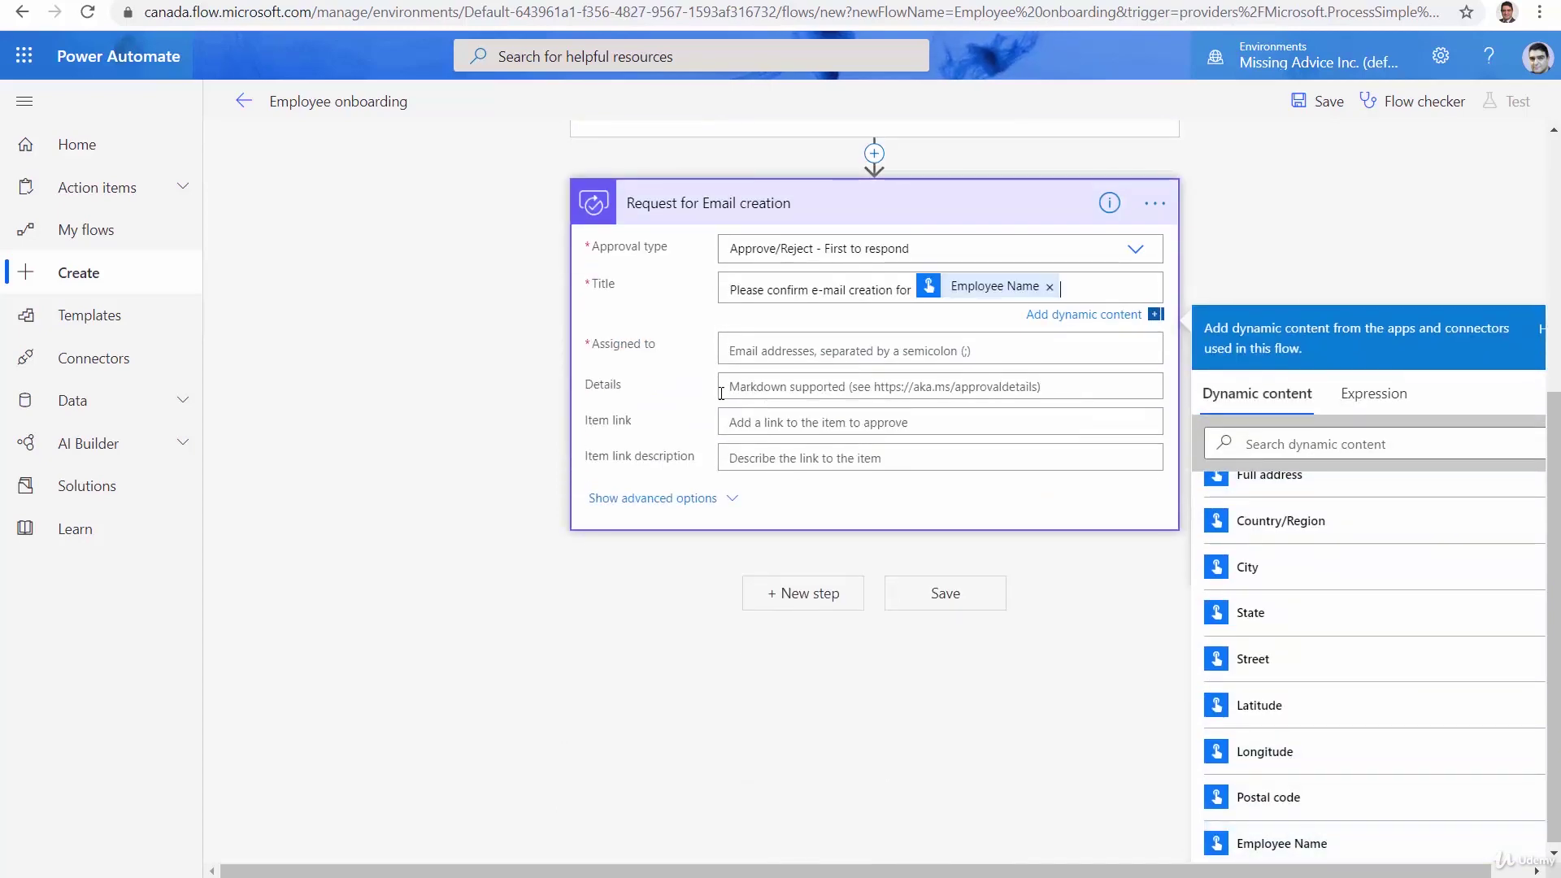
Assign the approver by e-mail address and set details to 'Please approve email creation'
left_click(749, 344)
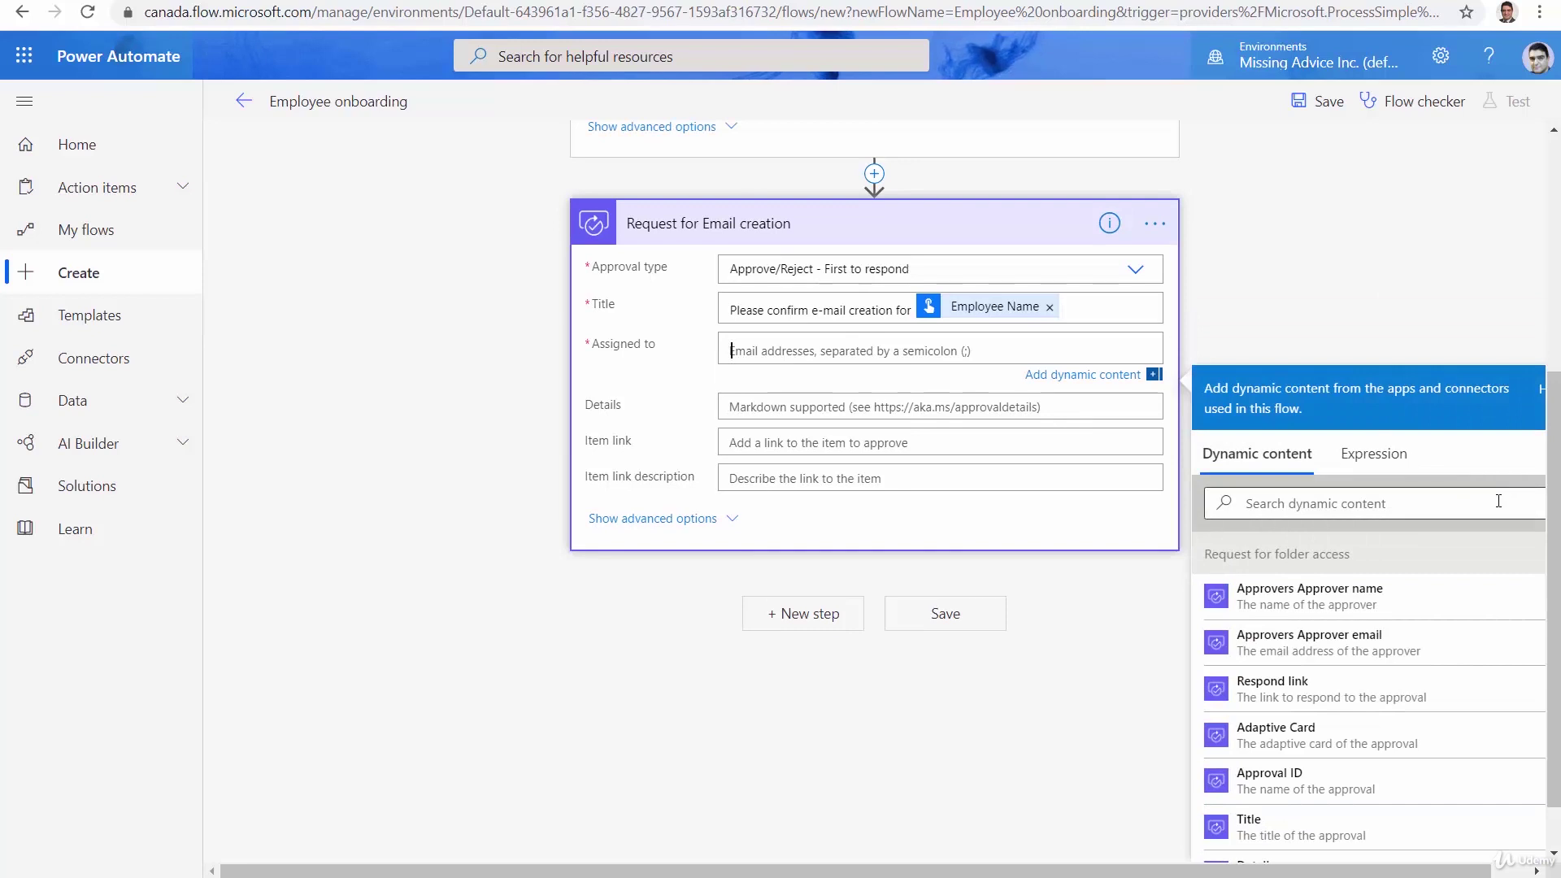
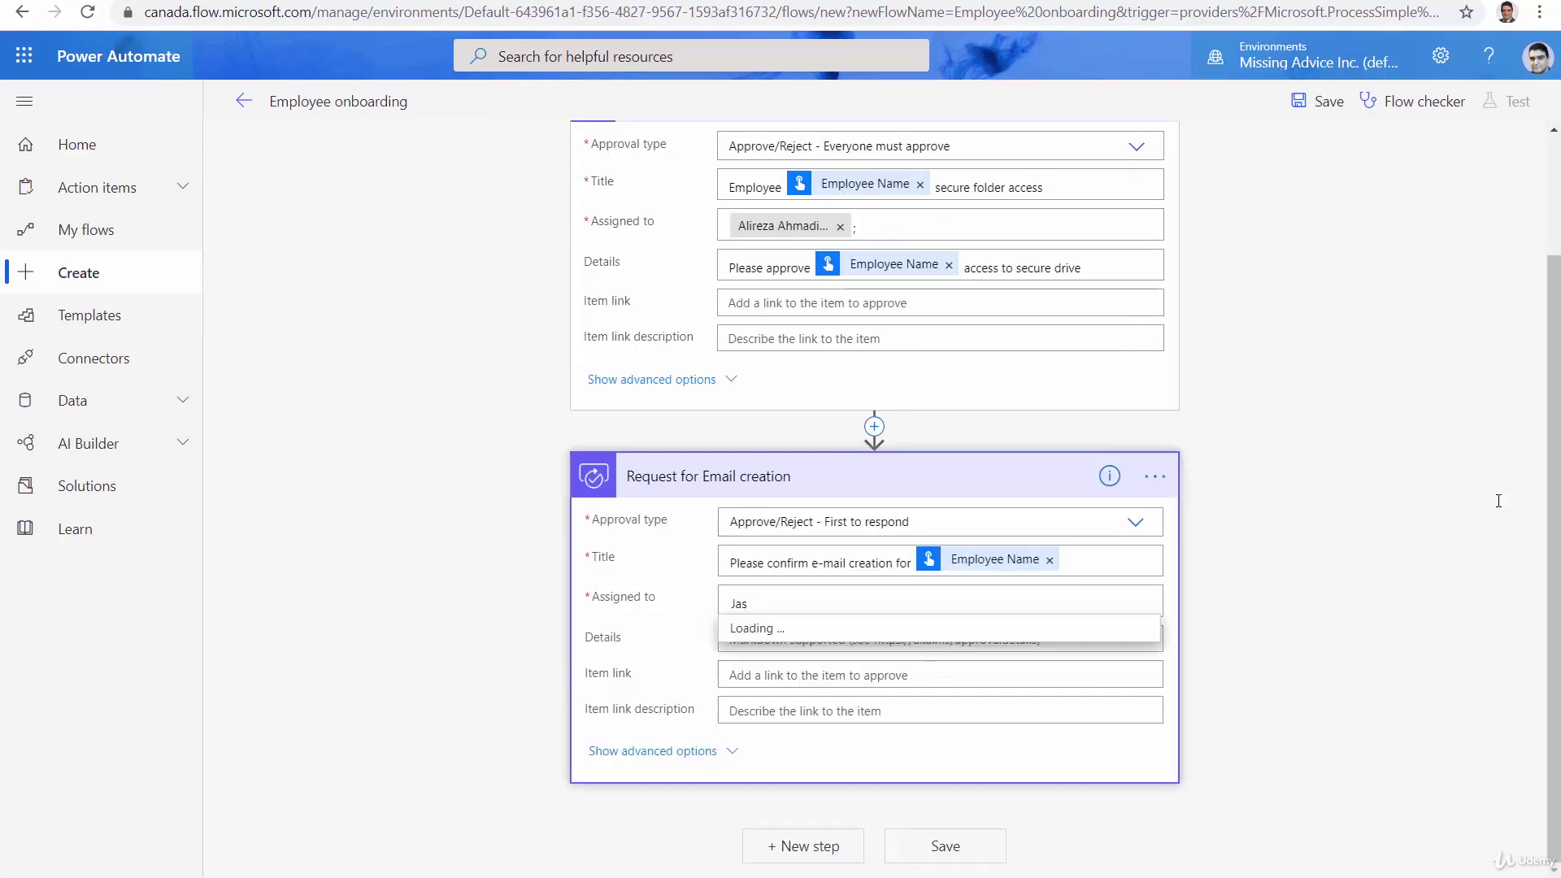
left_click(773, 639)
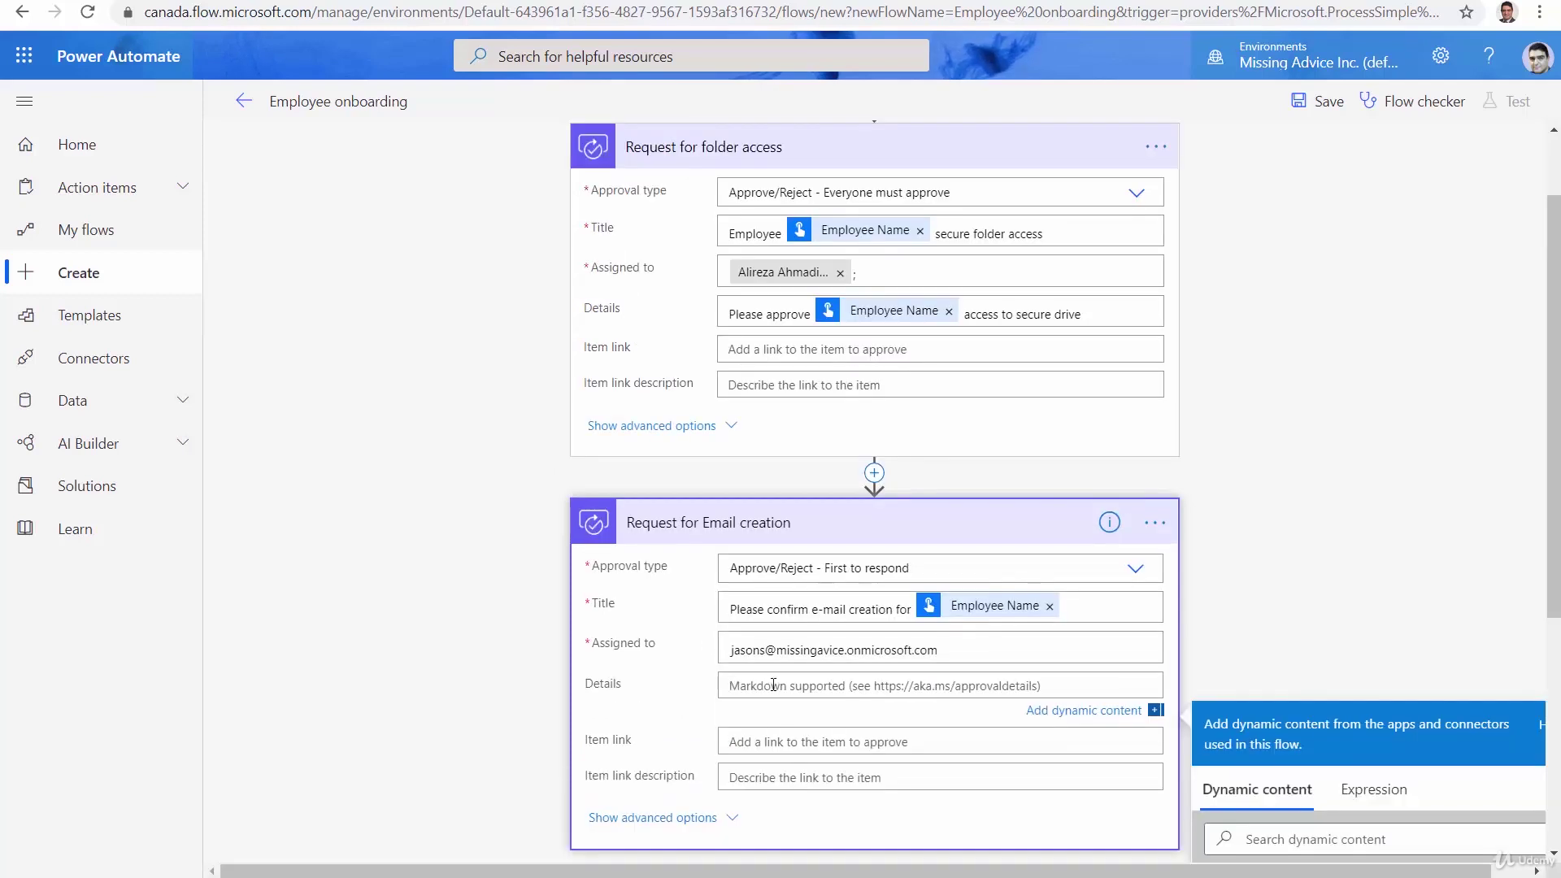
type("Please")
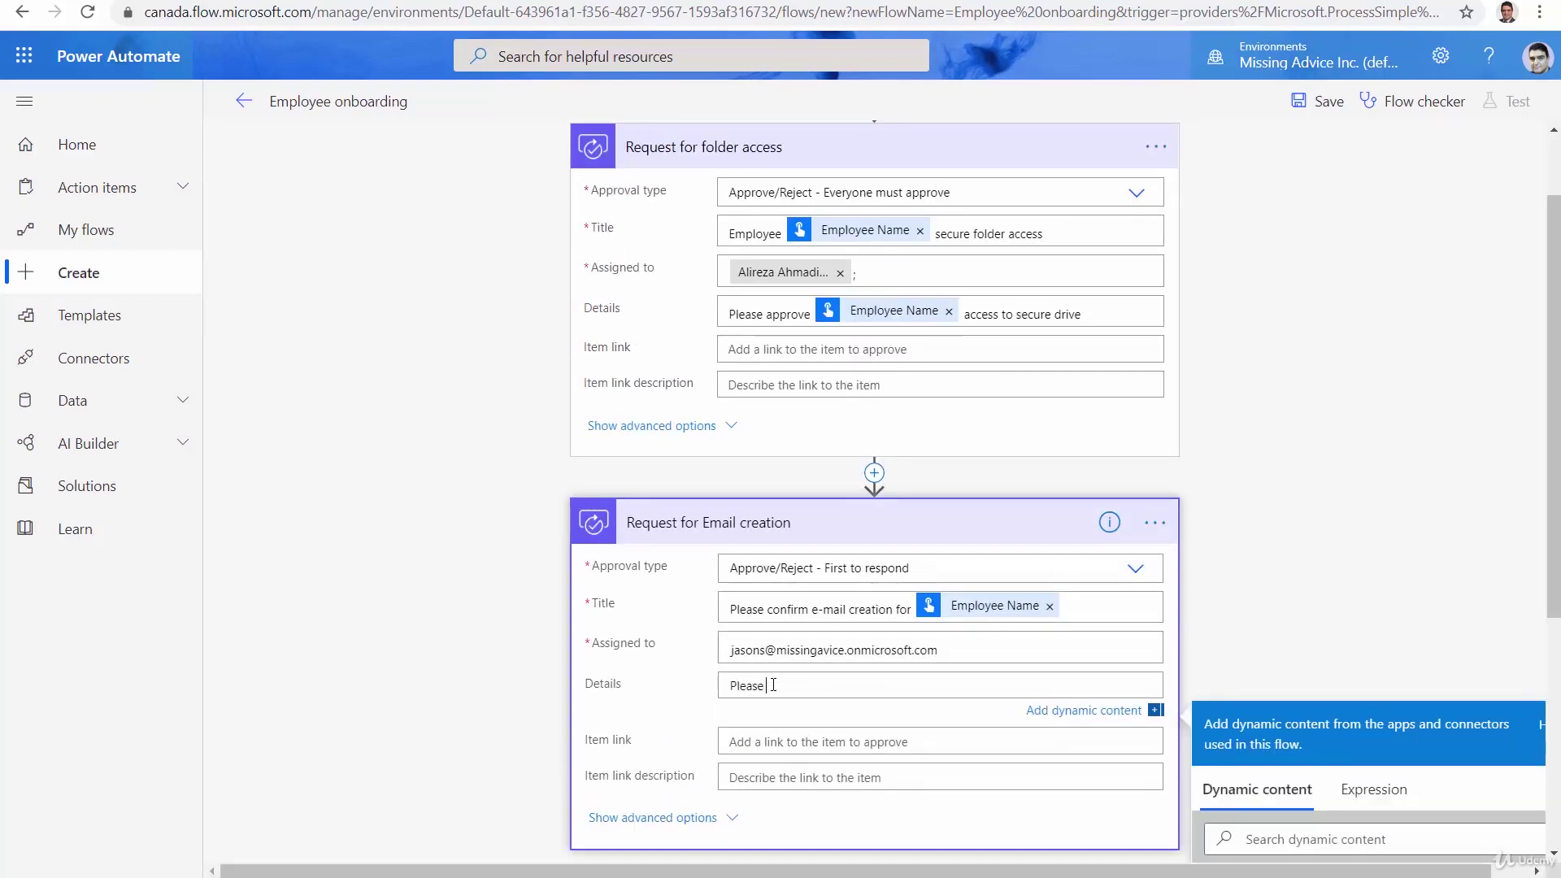
type(" approve email creation")
Collapse both the Email creation and folder access approval cards
left_click(1324, 555)
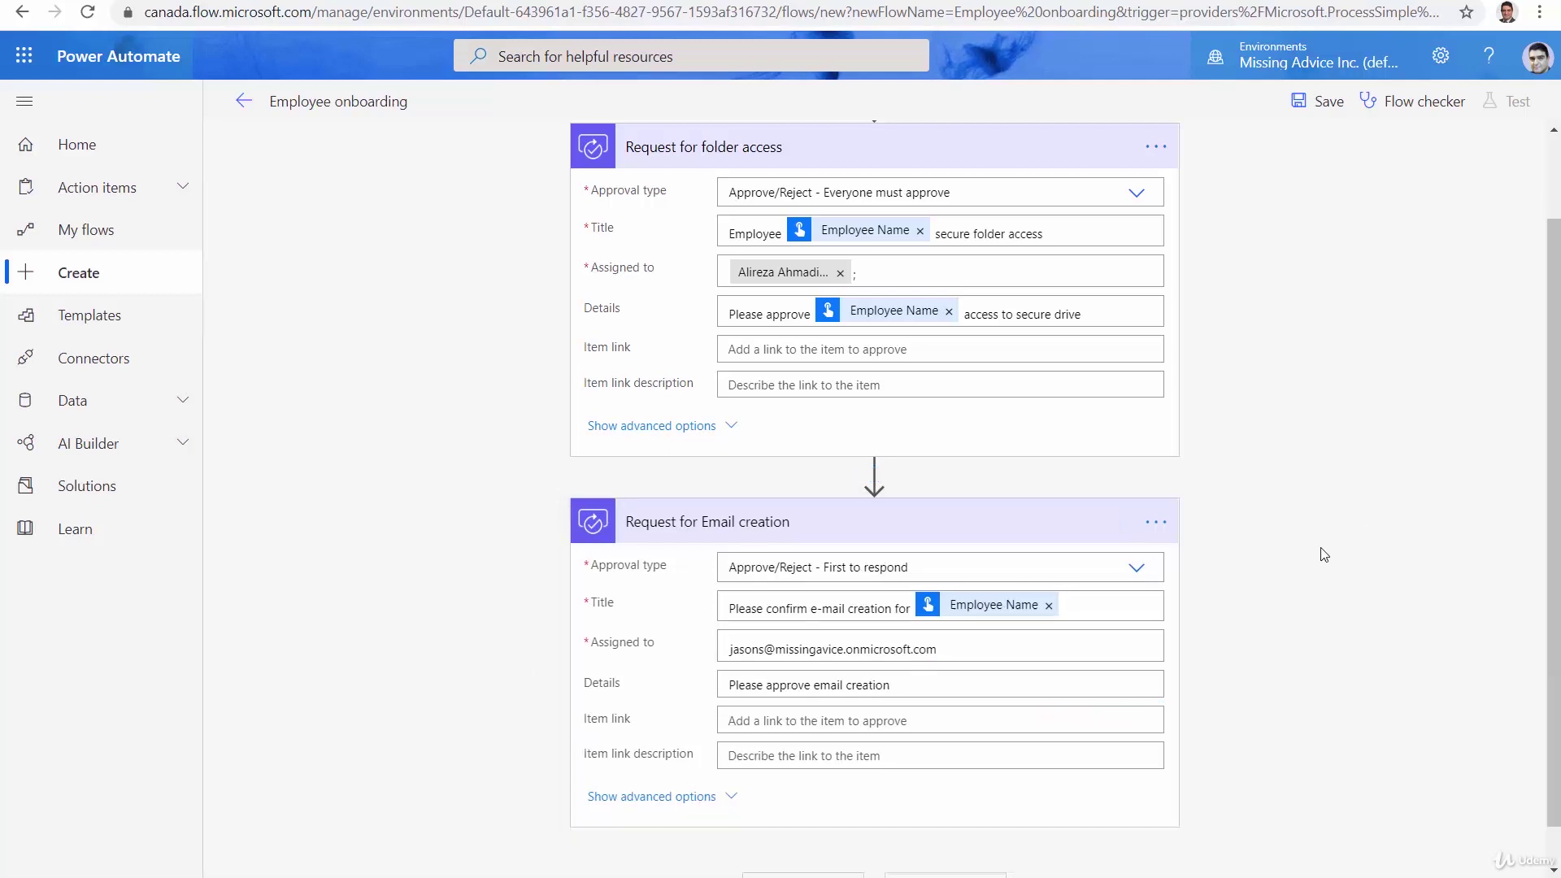
scroll(714, 592, "down", 1)
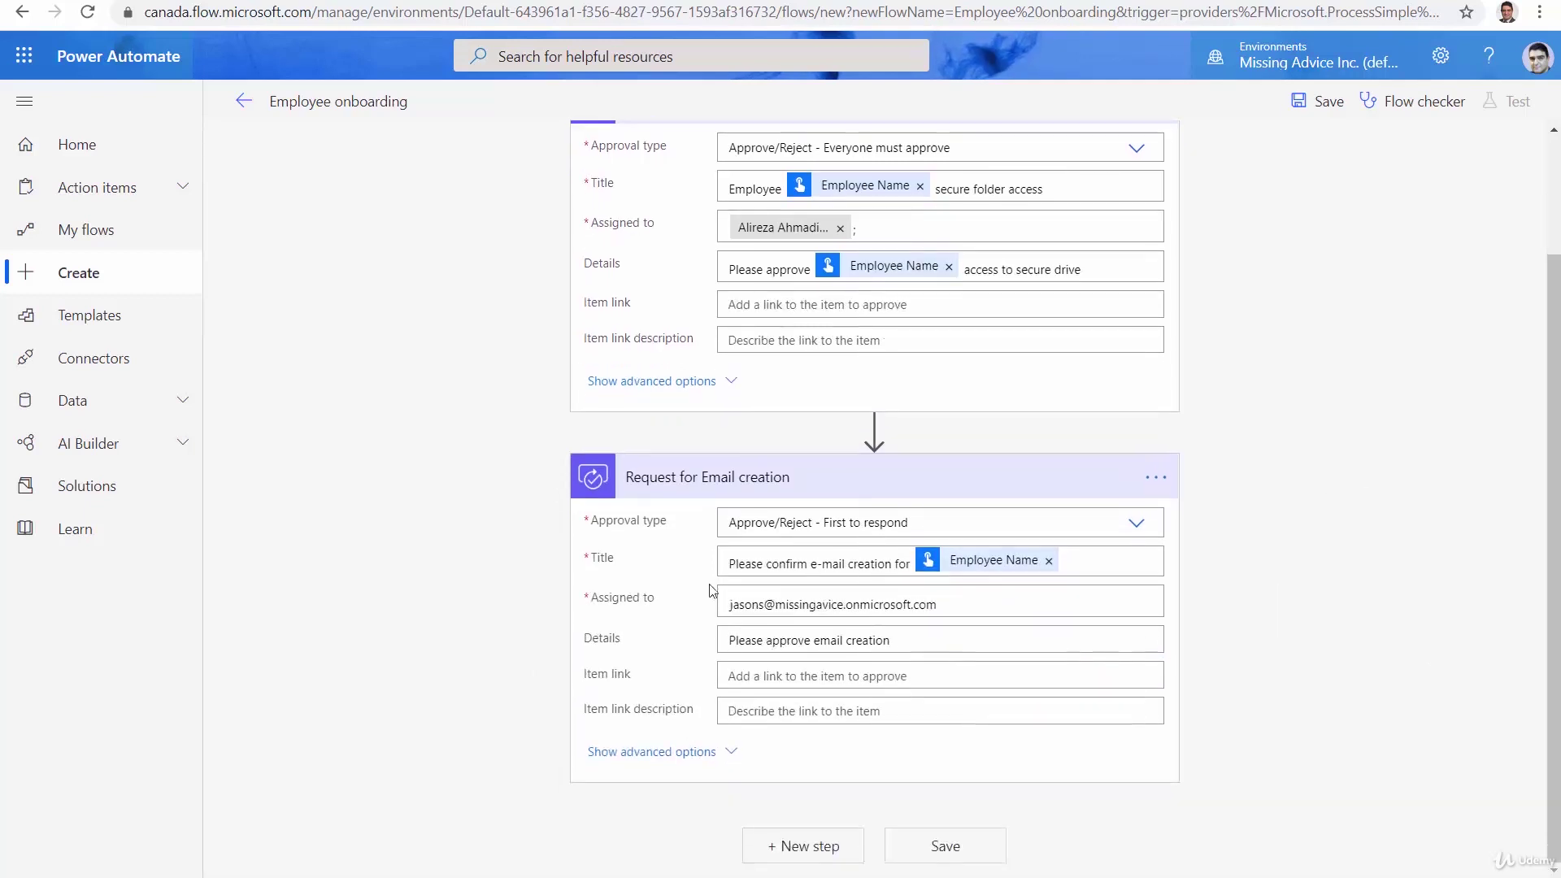
left_click(904, 466)
left_click(867, 251)
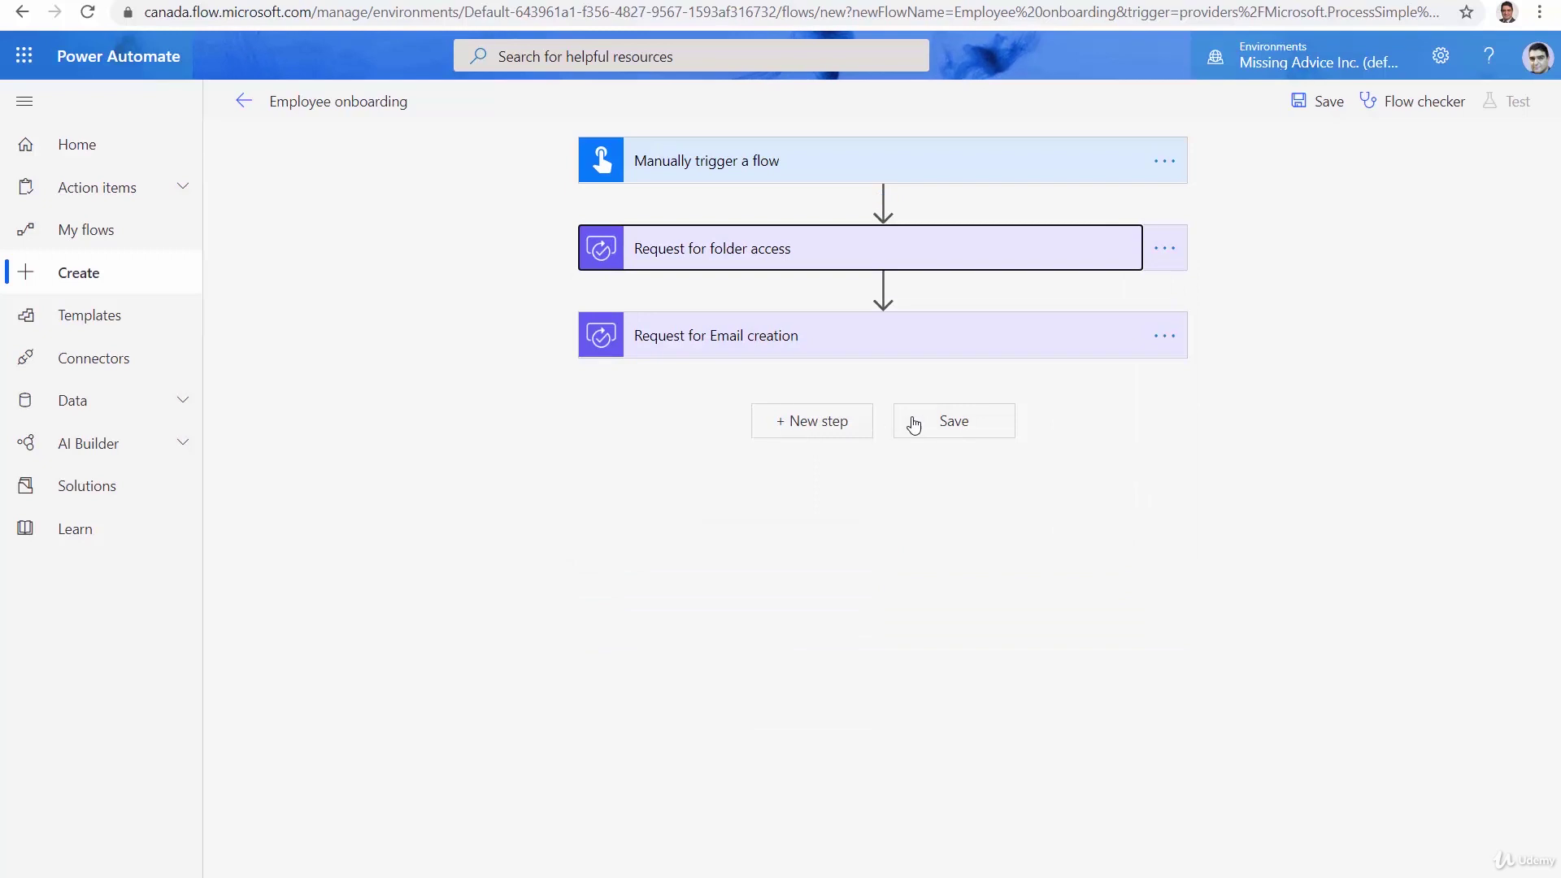
Add a Wait for an approval step using the folder access request's Approval ID
left_click(816, 421)
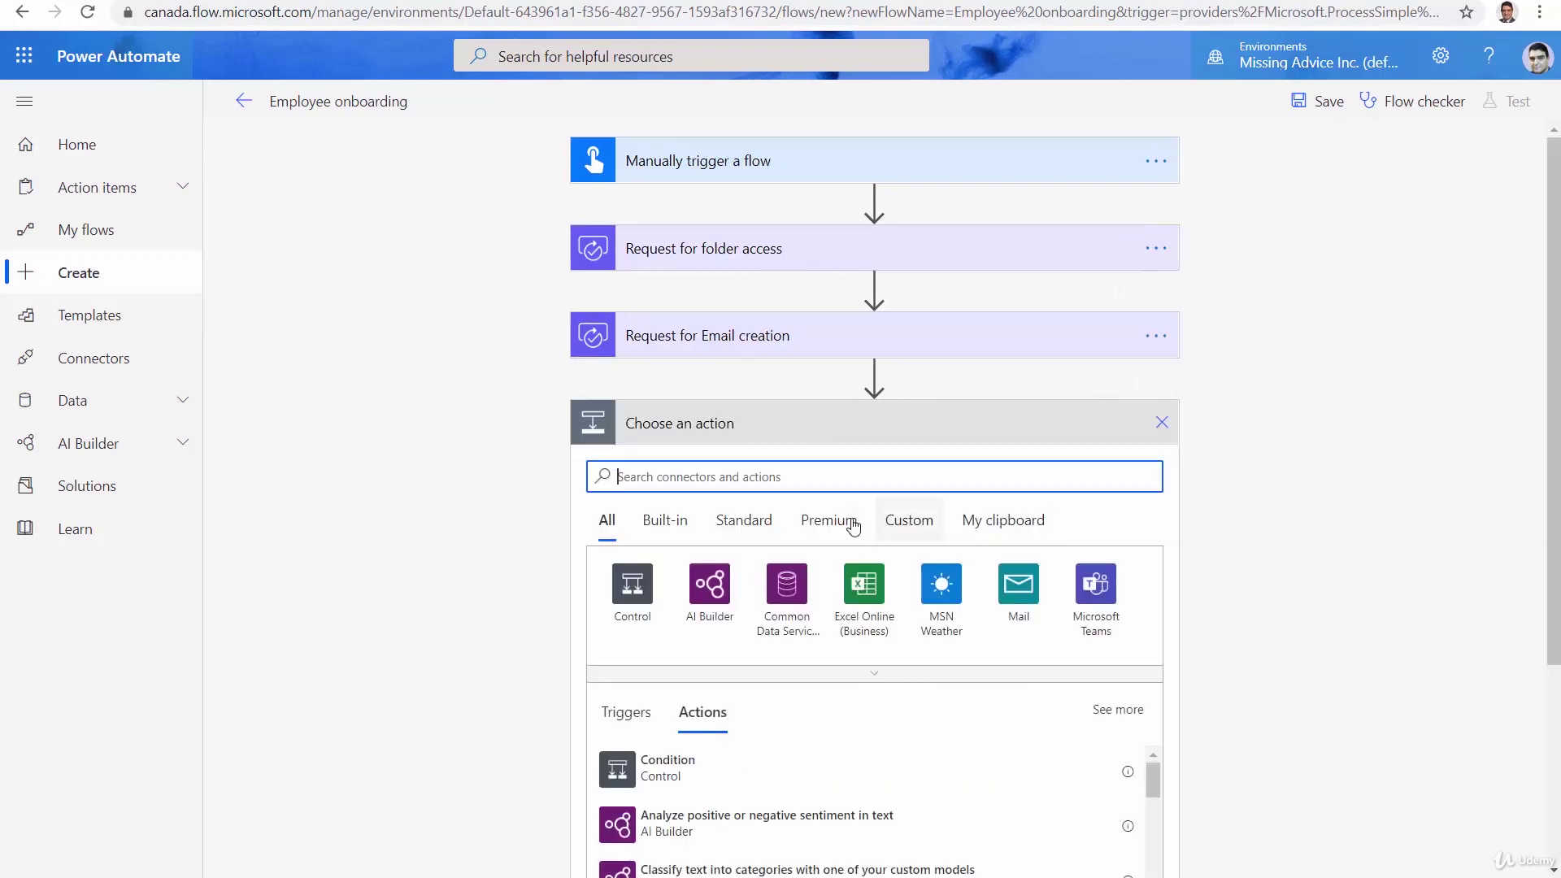
type("Wait")
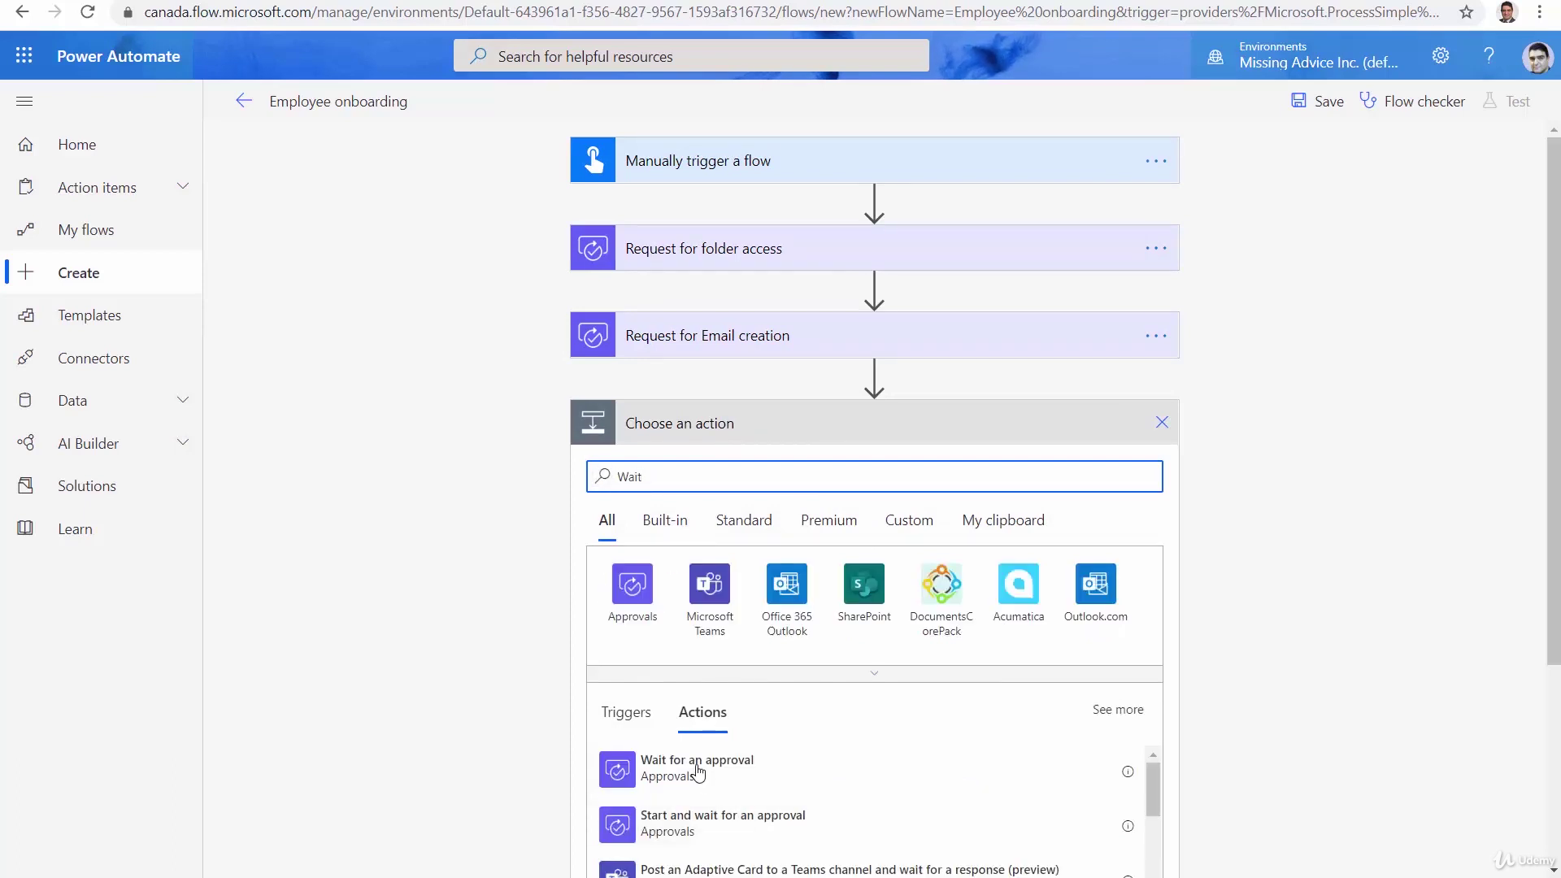
left_click(697, 765)
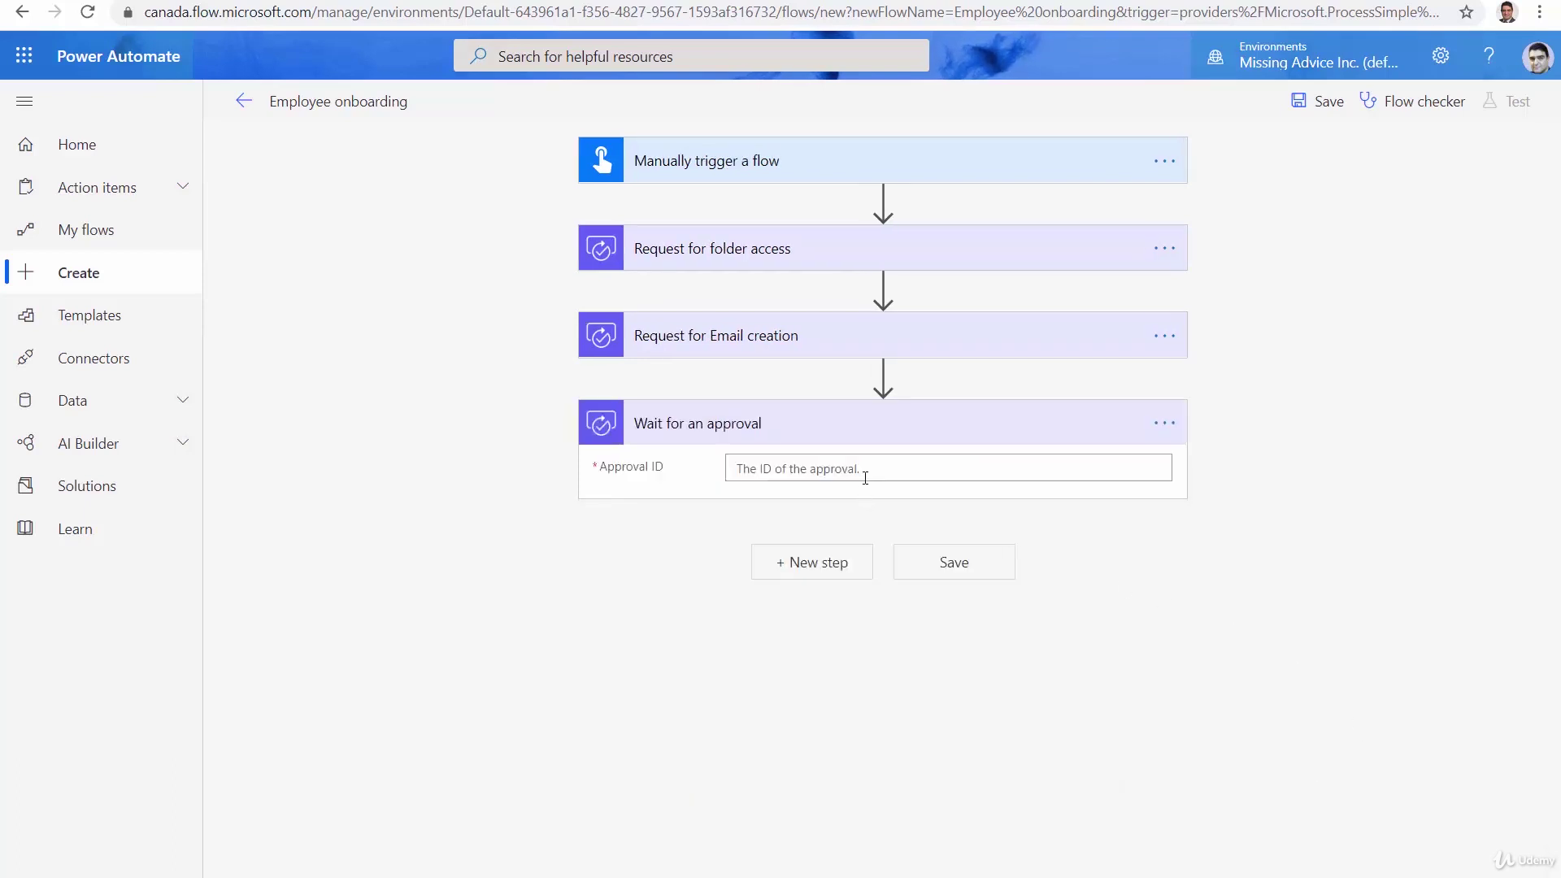
left_click(867, 470)
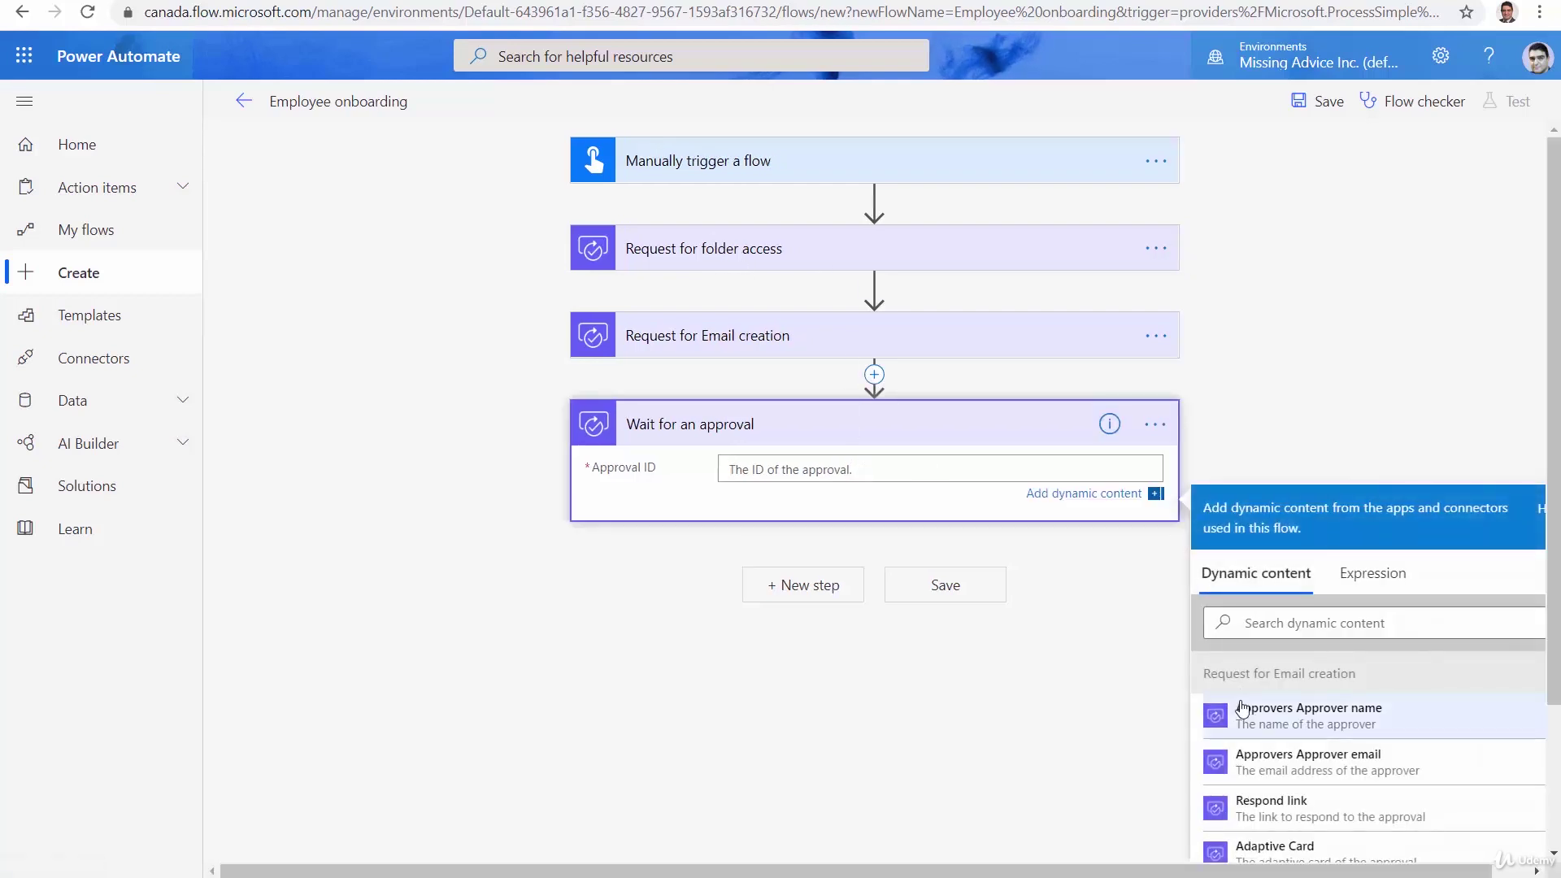
scroll(1428, 679, "down", 5)
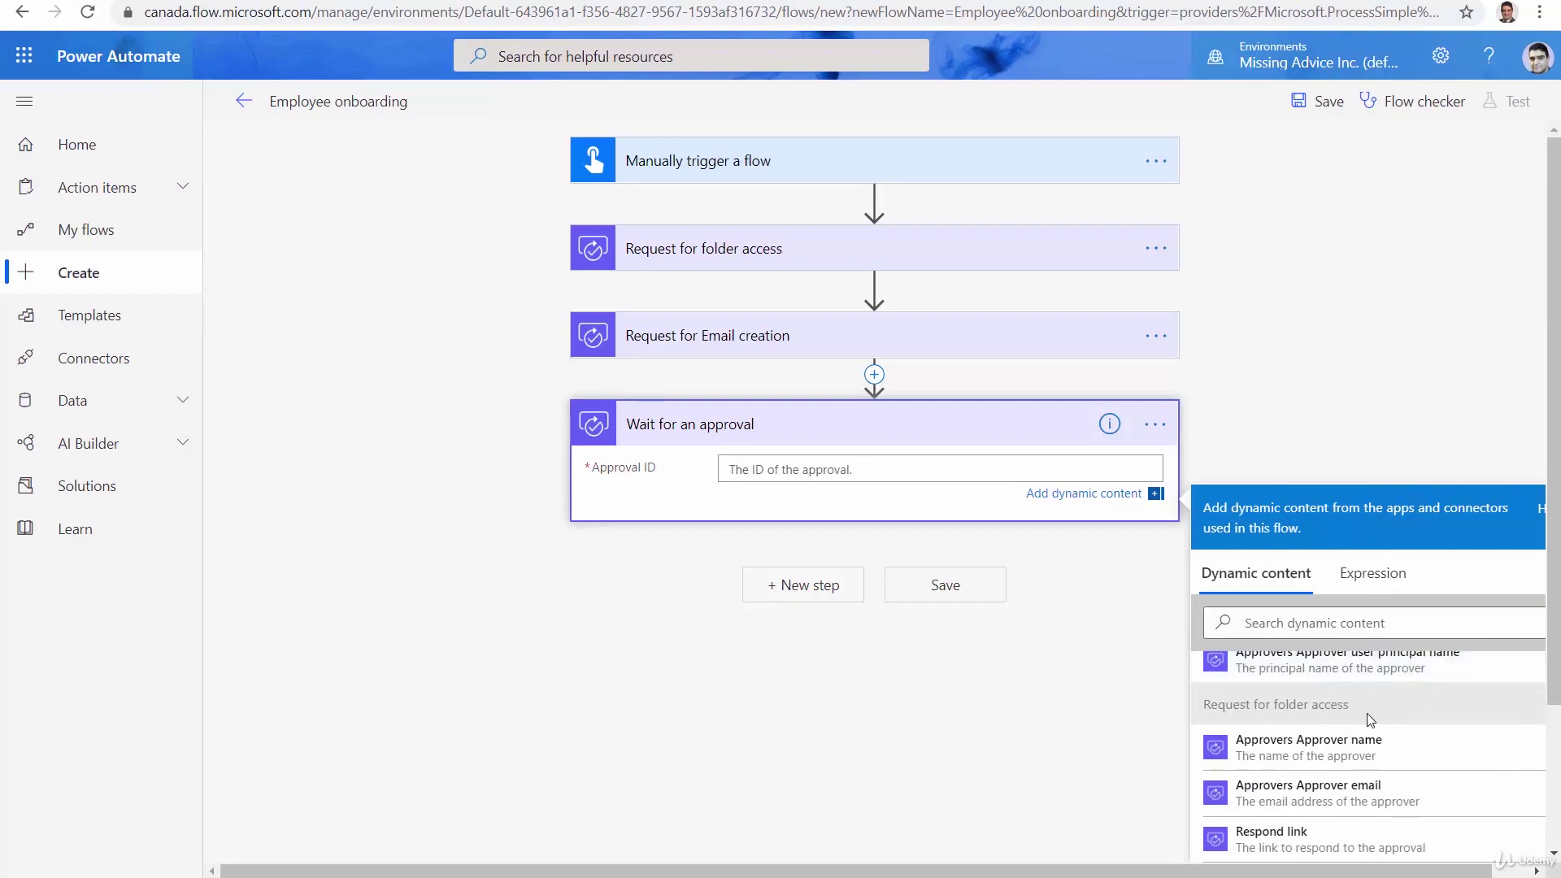
scroll(1340, 796, "down", 2)
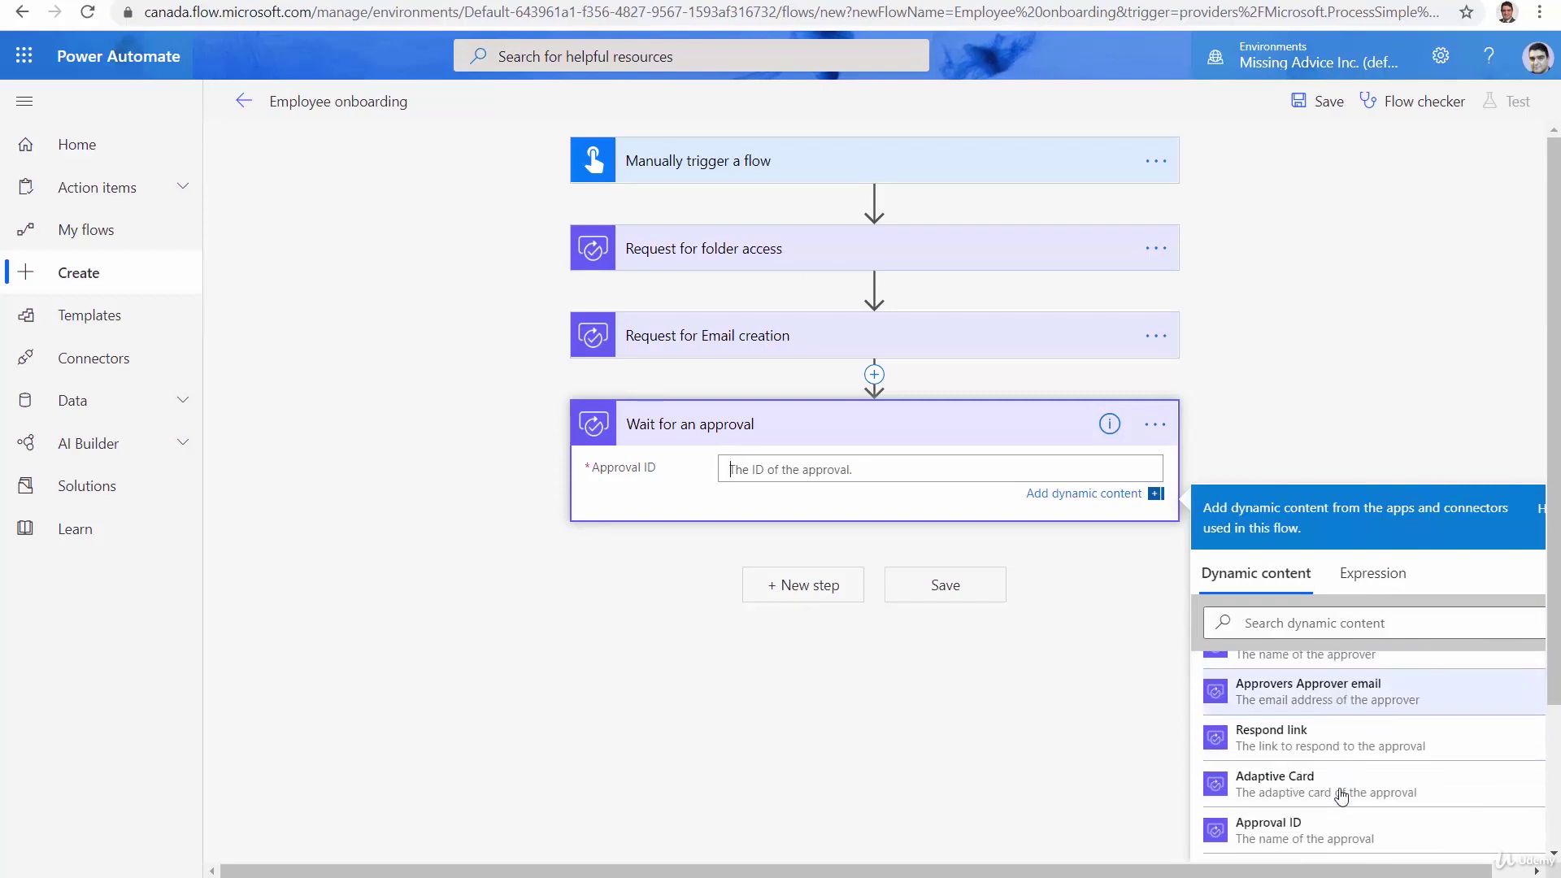
left_click(1312, 845)
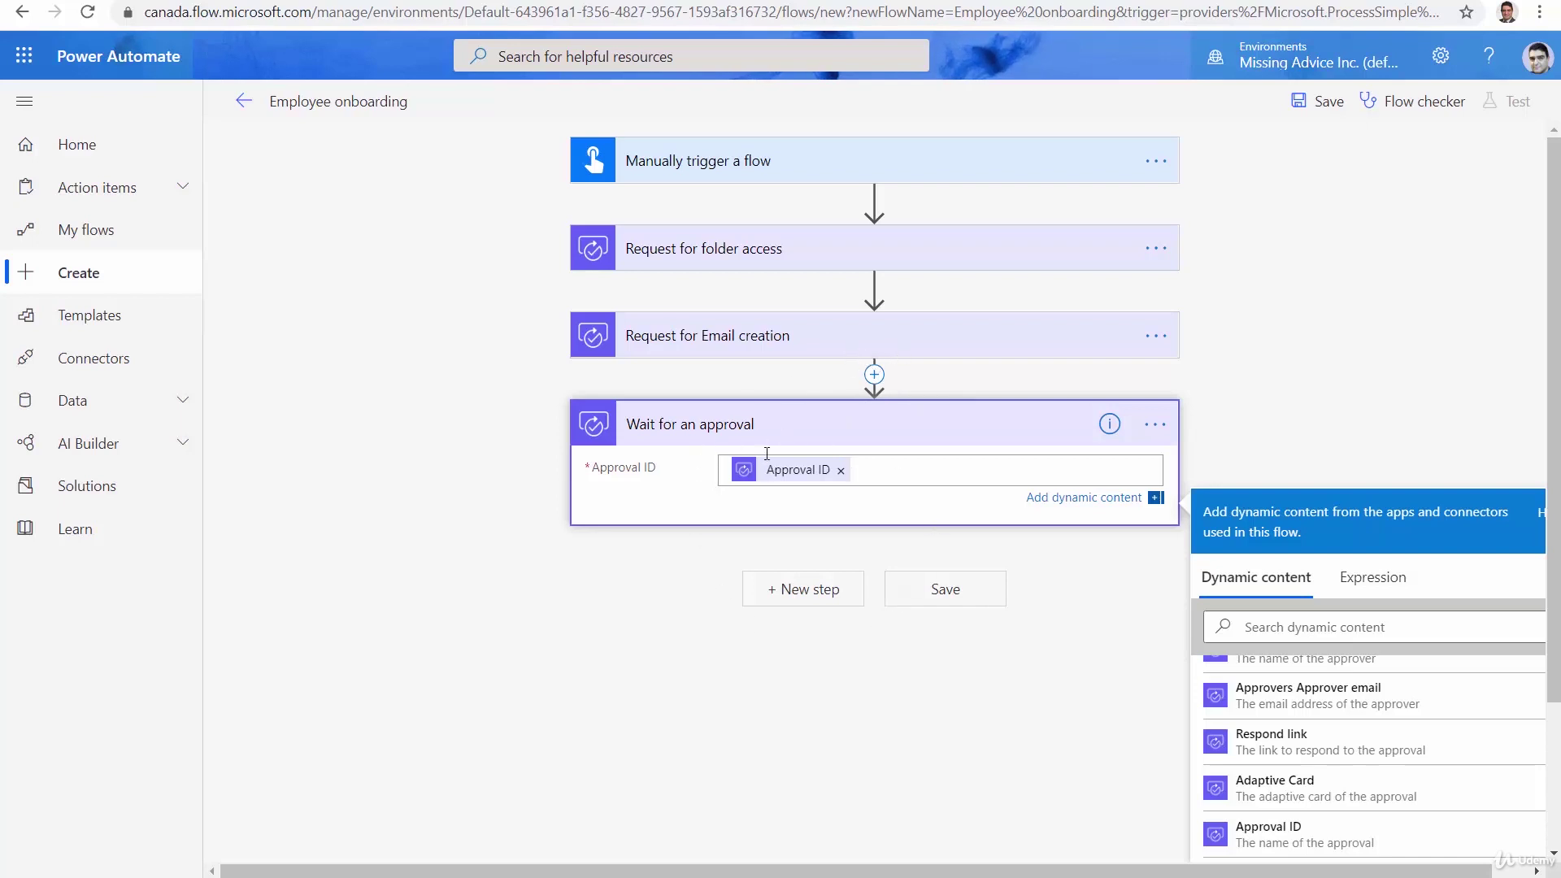
Add a parallel 'Wait for an approval 2' branch using the Email creation request's Approval ID
left_click(871, 378)
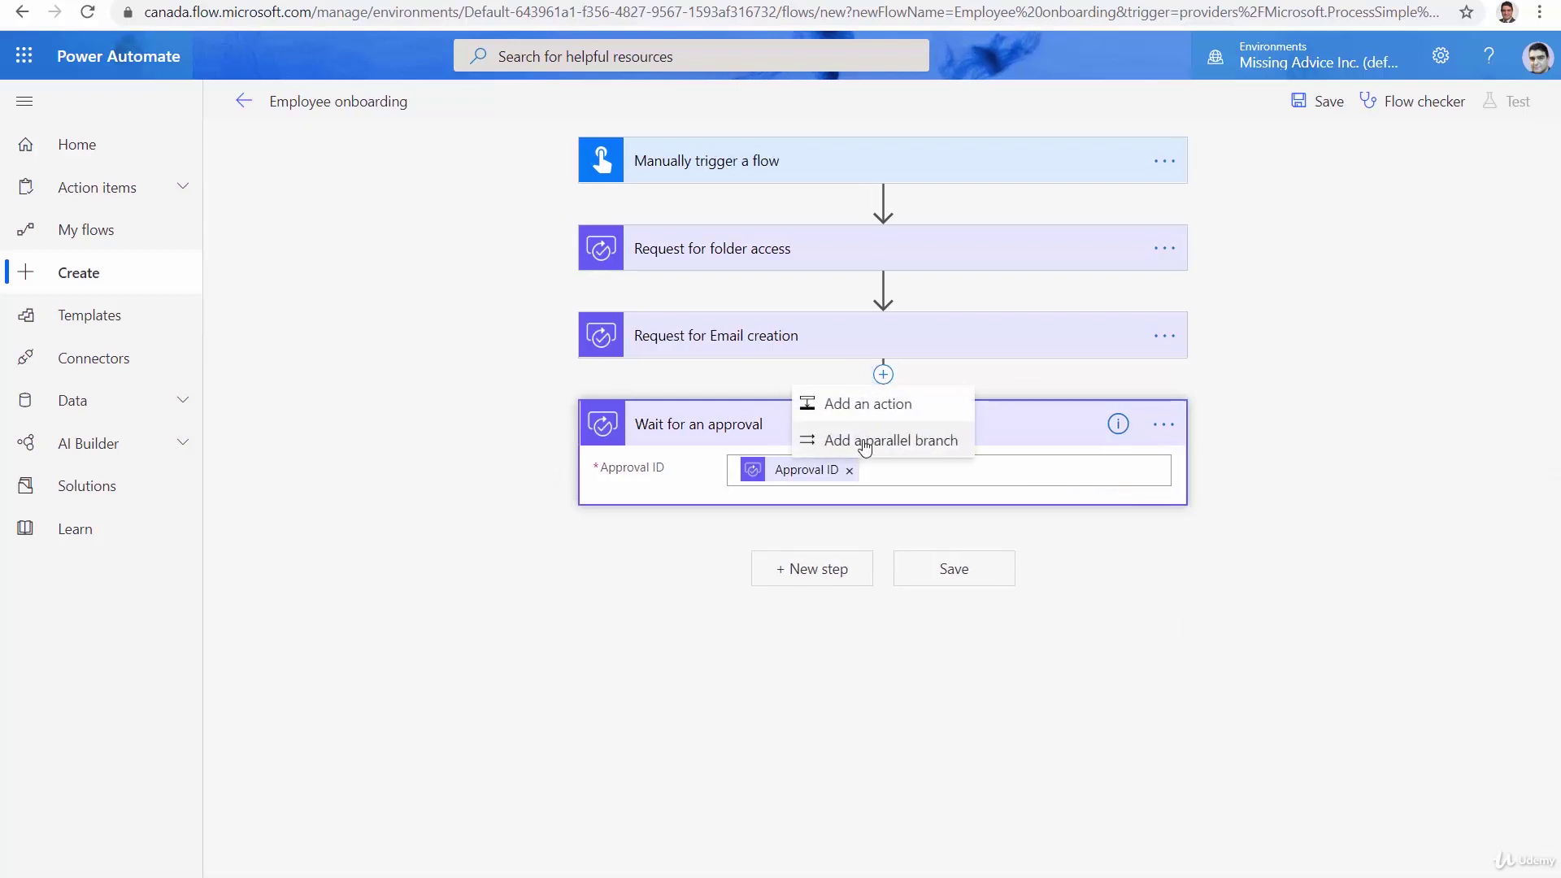
left_click(865, 443)
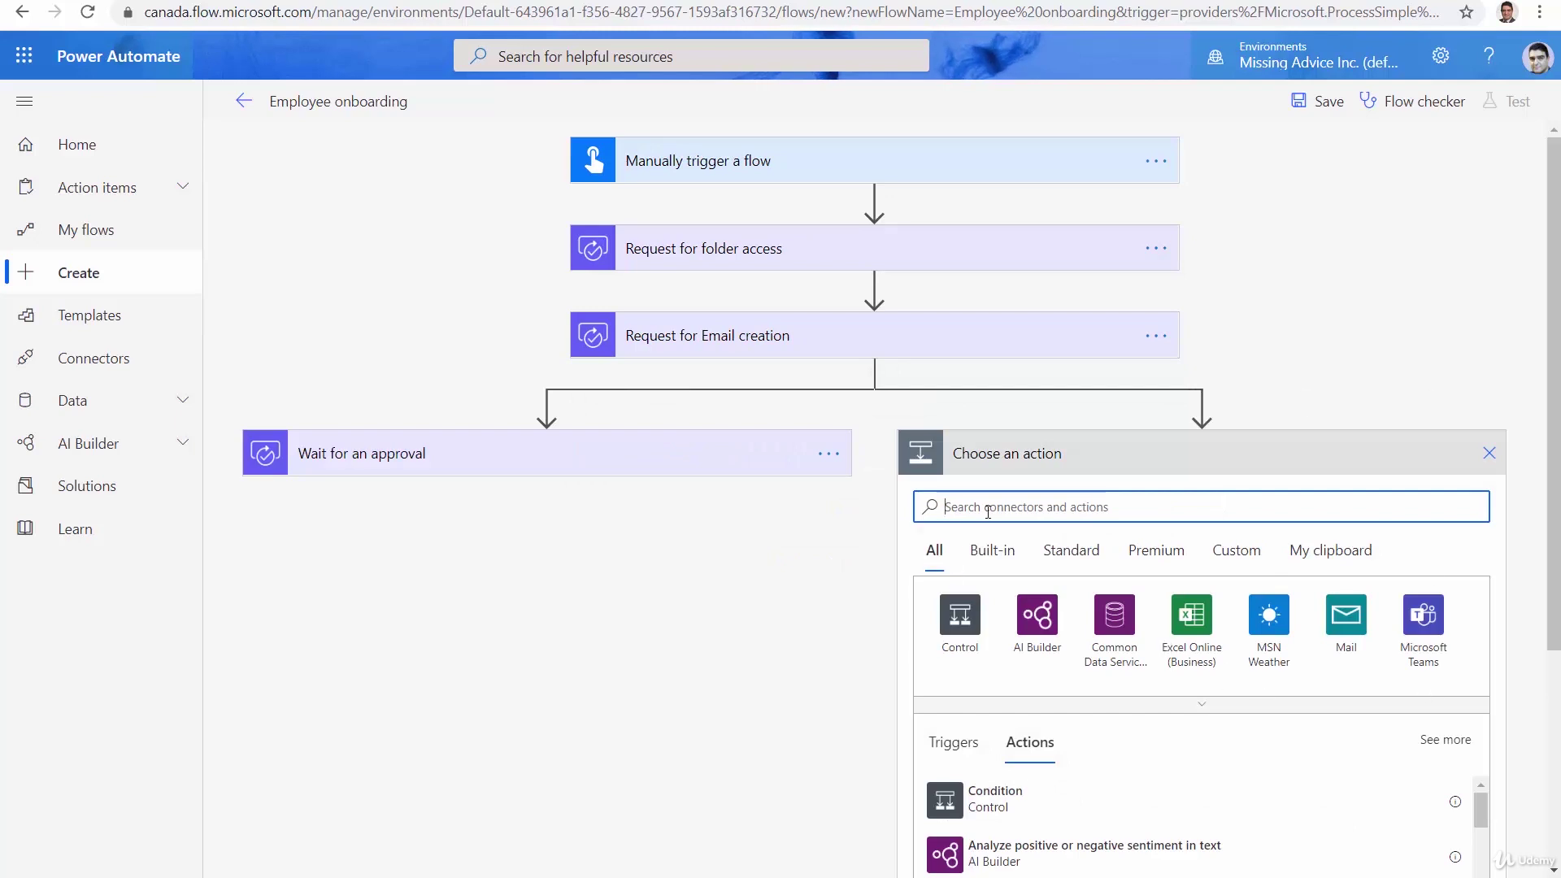
type("Wait")
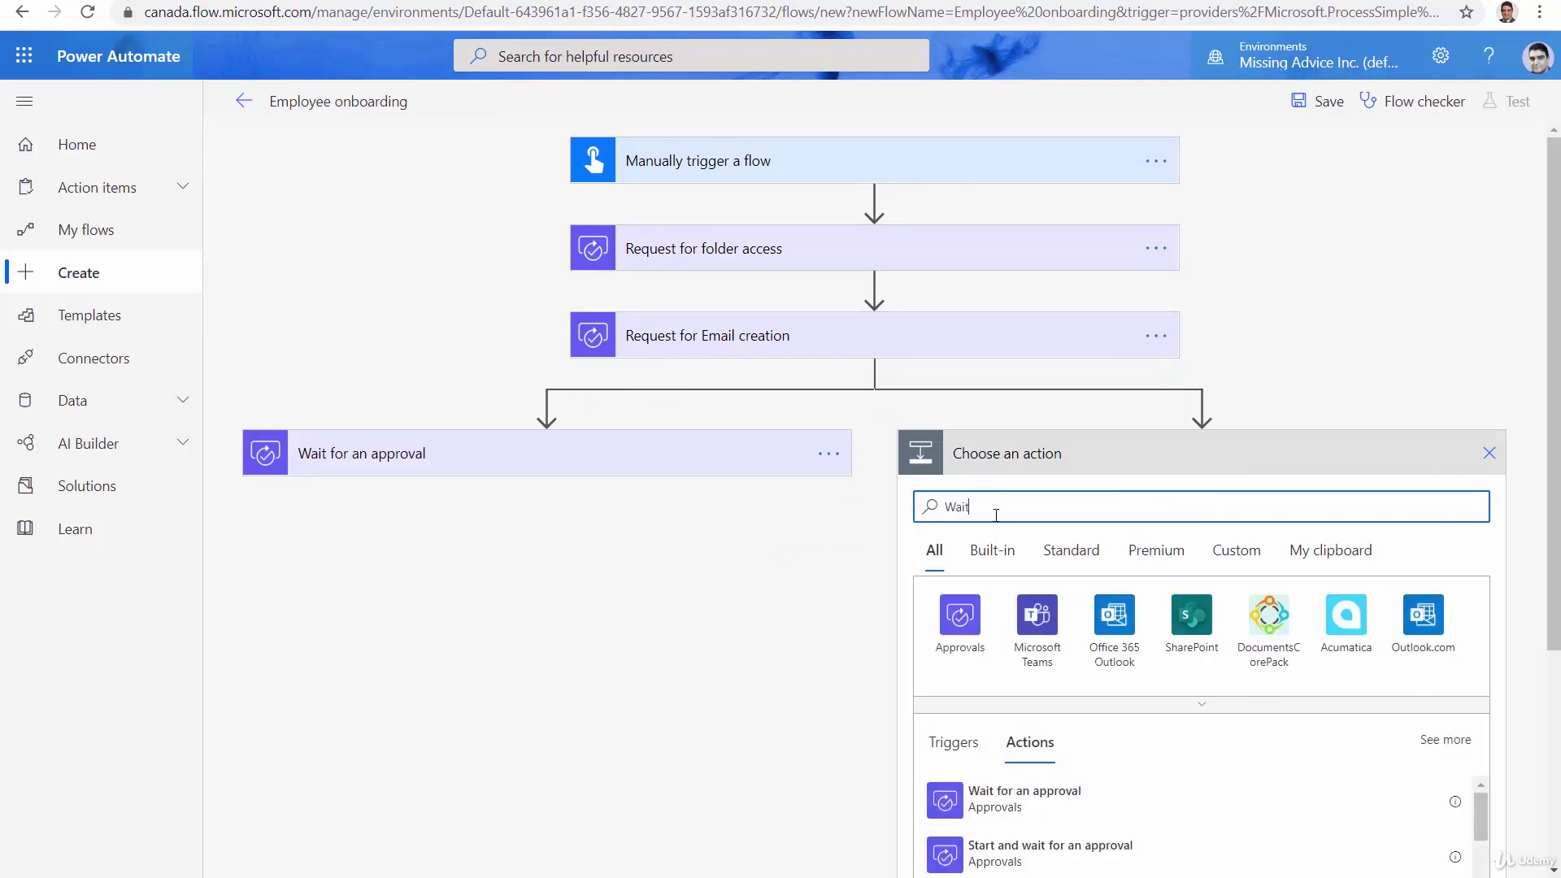
left_click(976, 801)
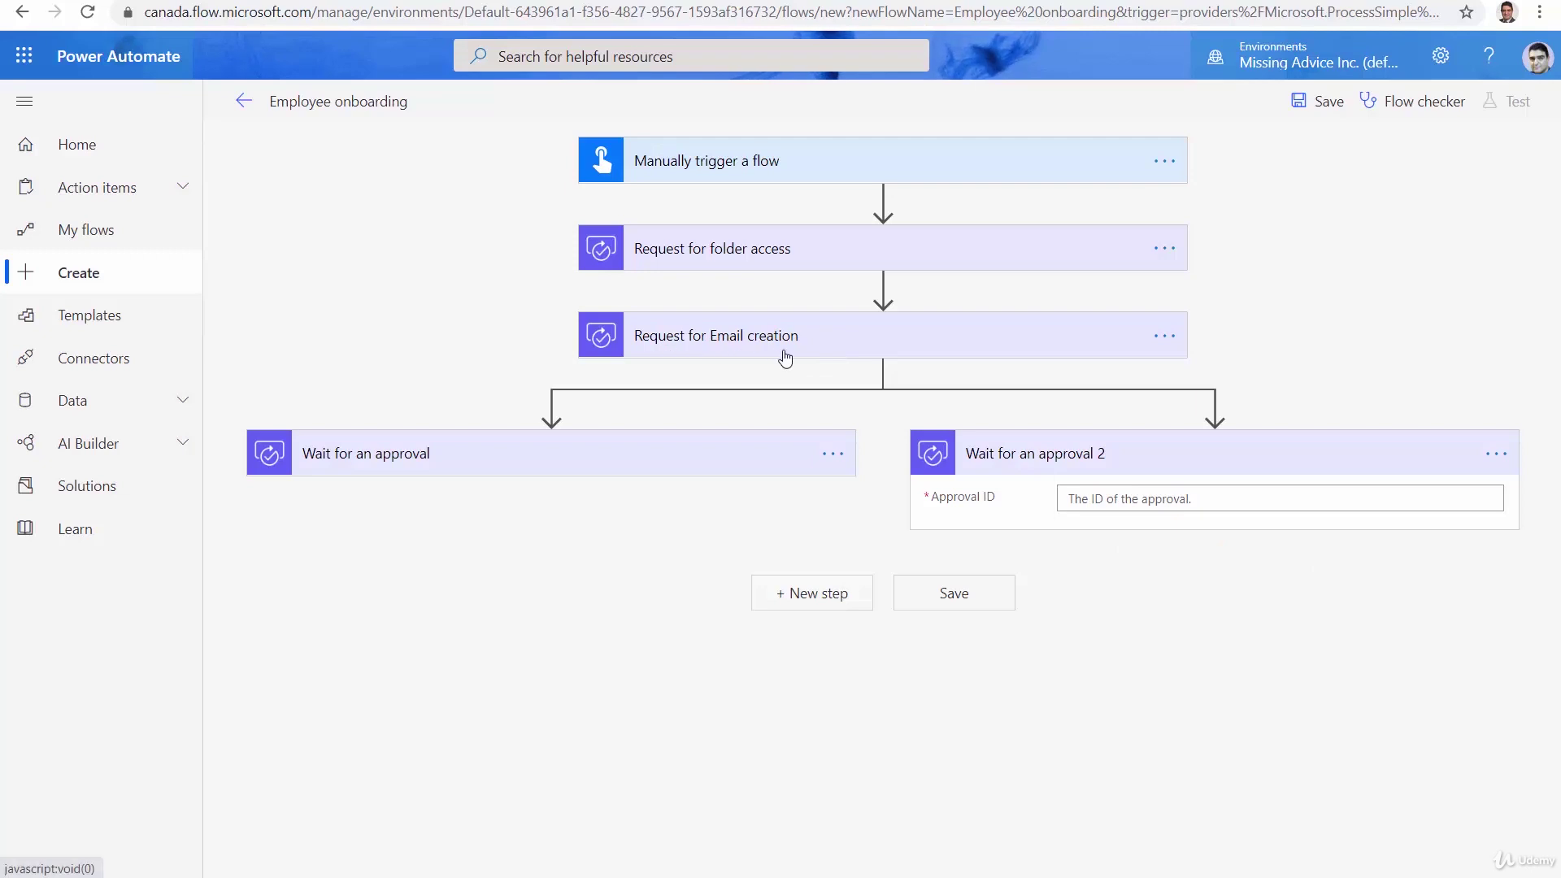
left_click(1221, 502)
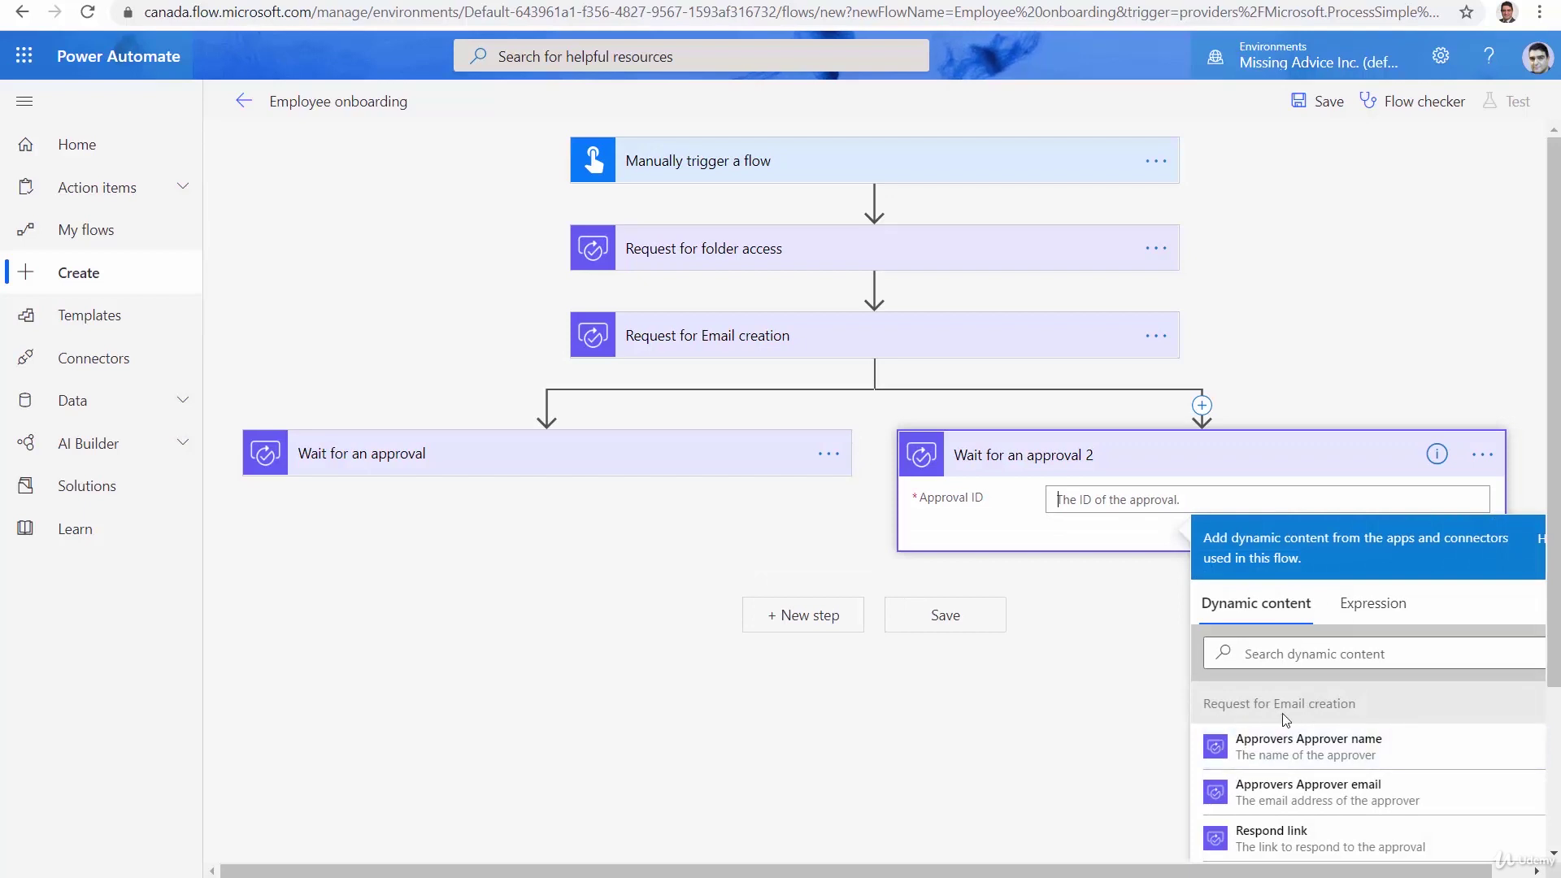
scroll(1265, 773, "down", 1)
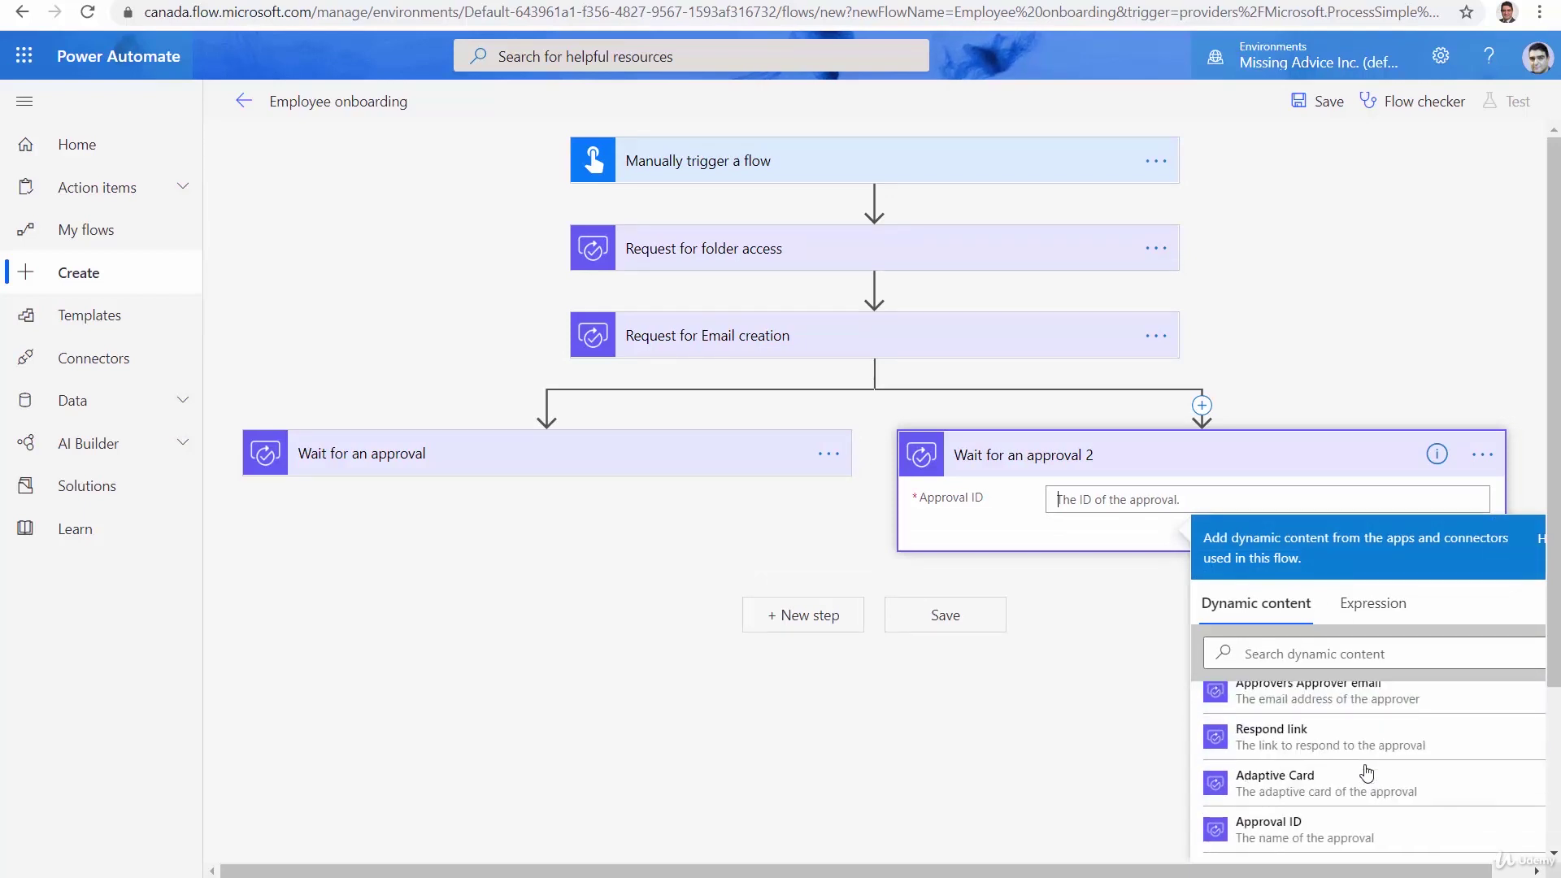
left_click(1321, 832)
left_click(1059, 795)
left_click(1108, 455)
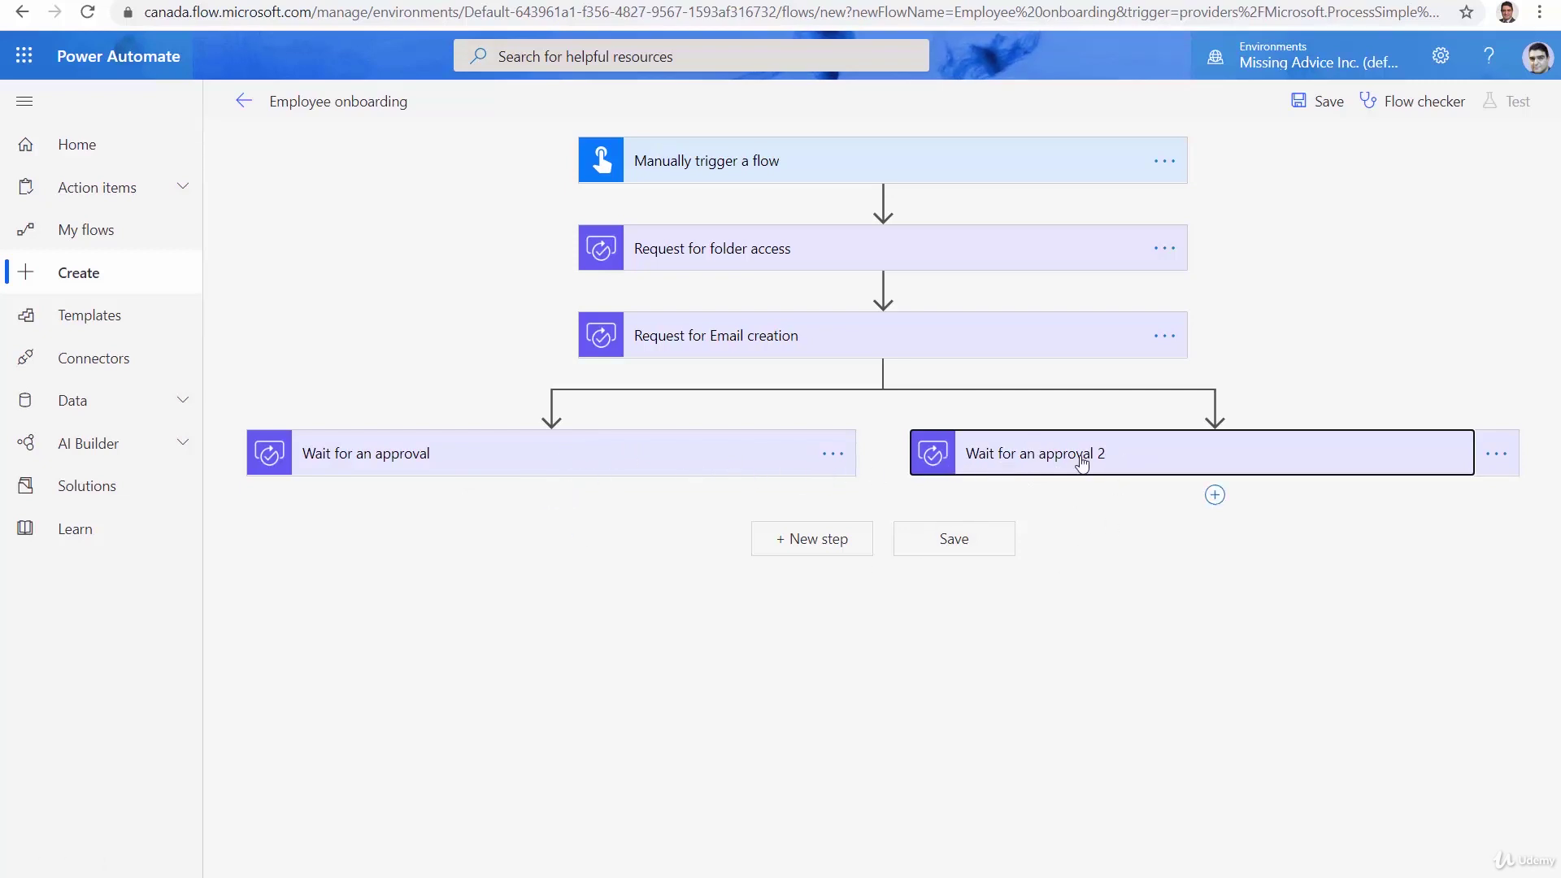
Add a Send an email (V2) step after both parallel branches
left_click(830, 546)
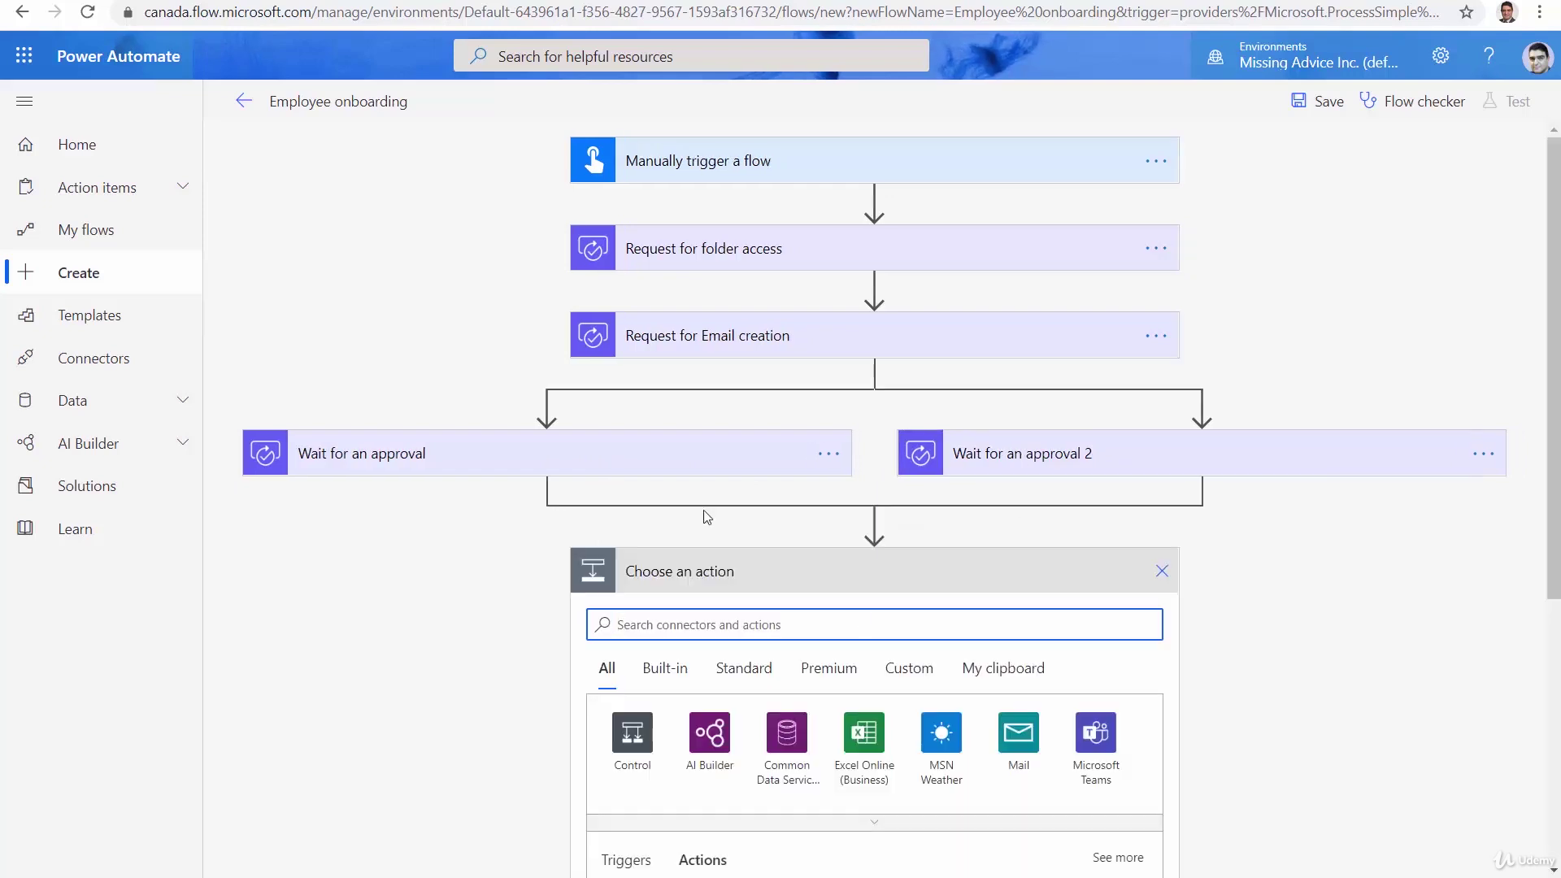
type("Sen")
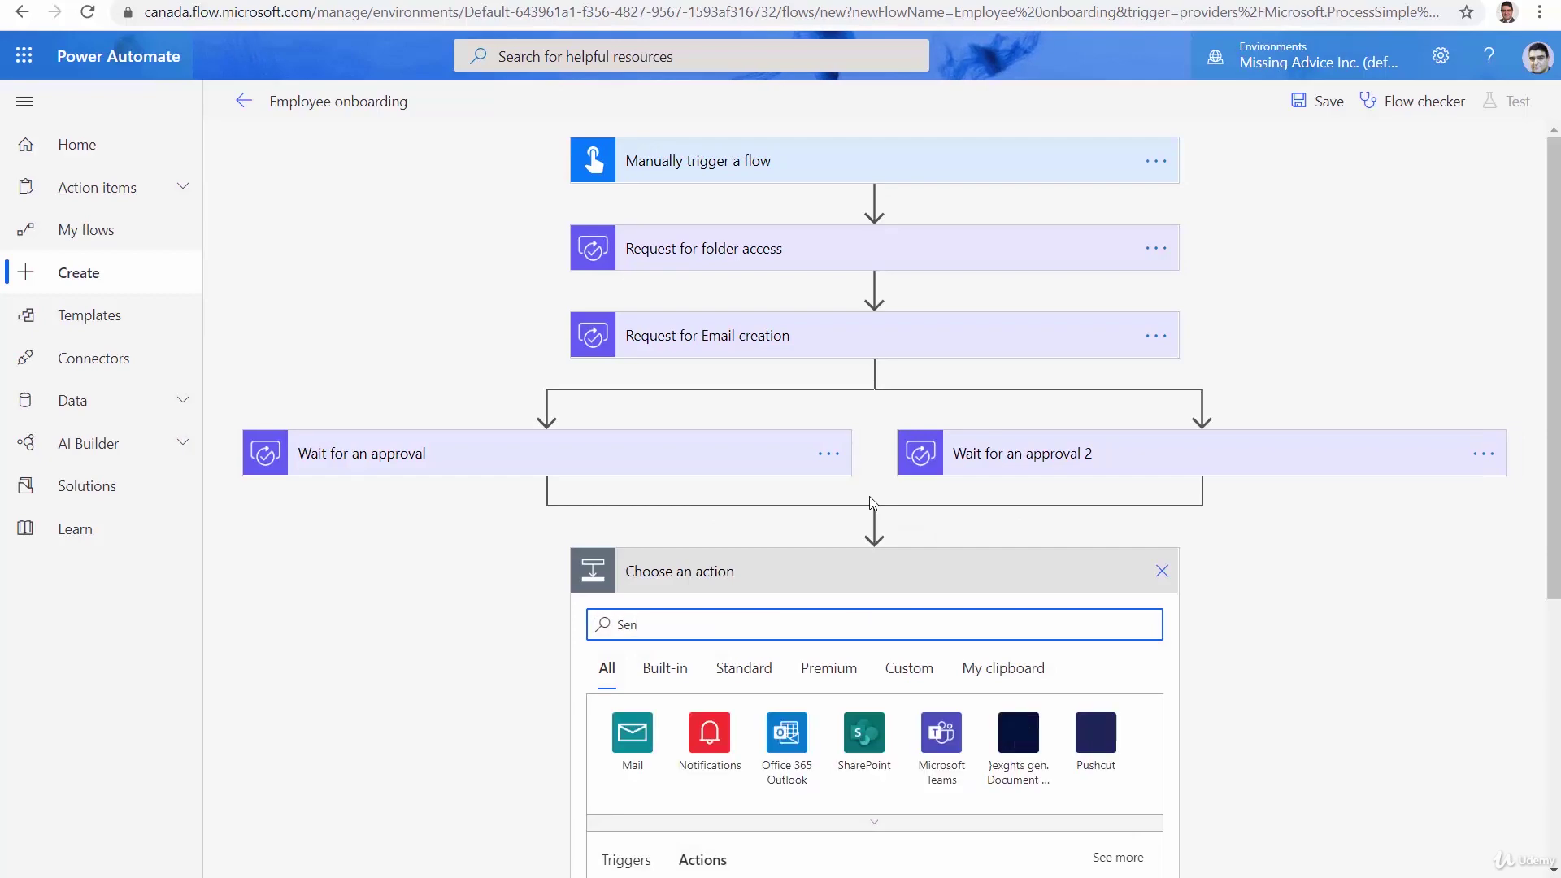
type("d email")
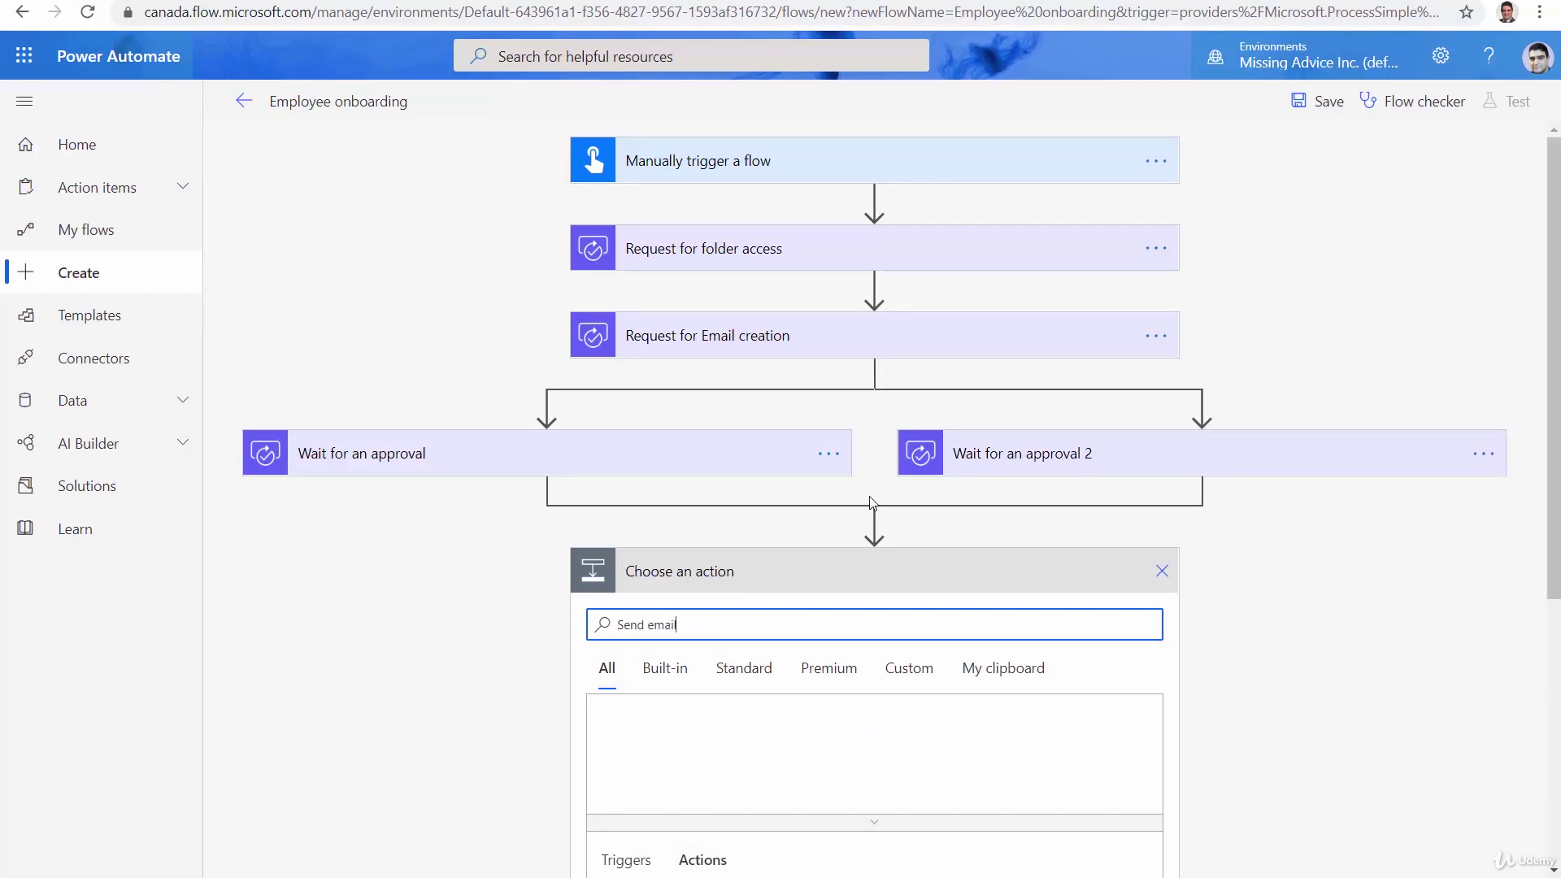
scroll(1276, 674, "down", 3)
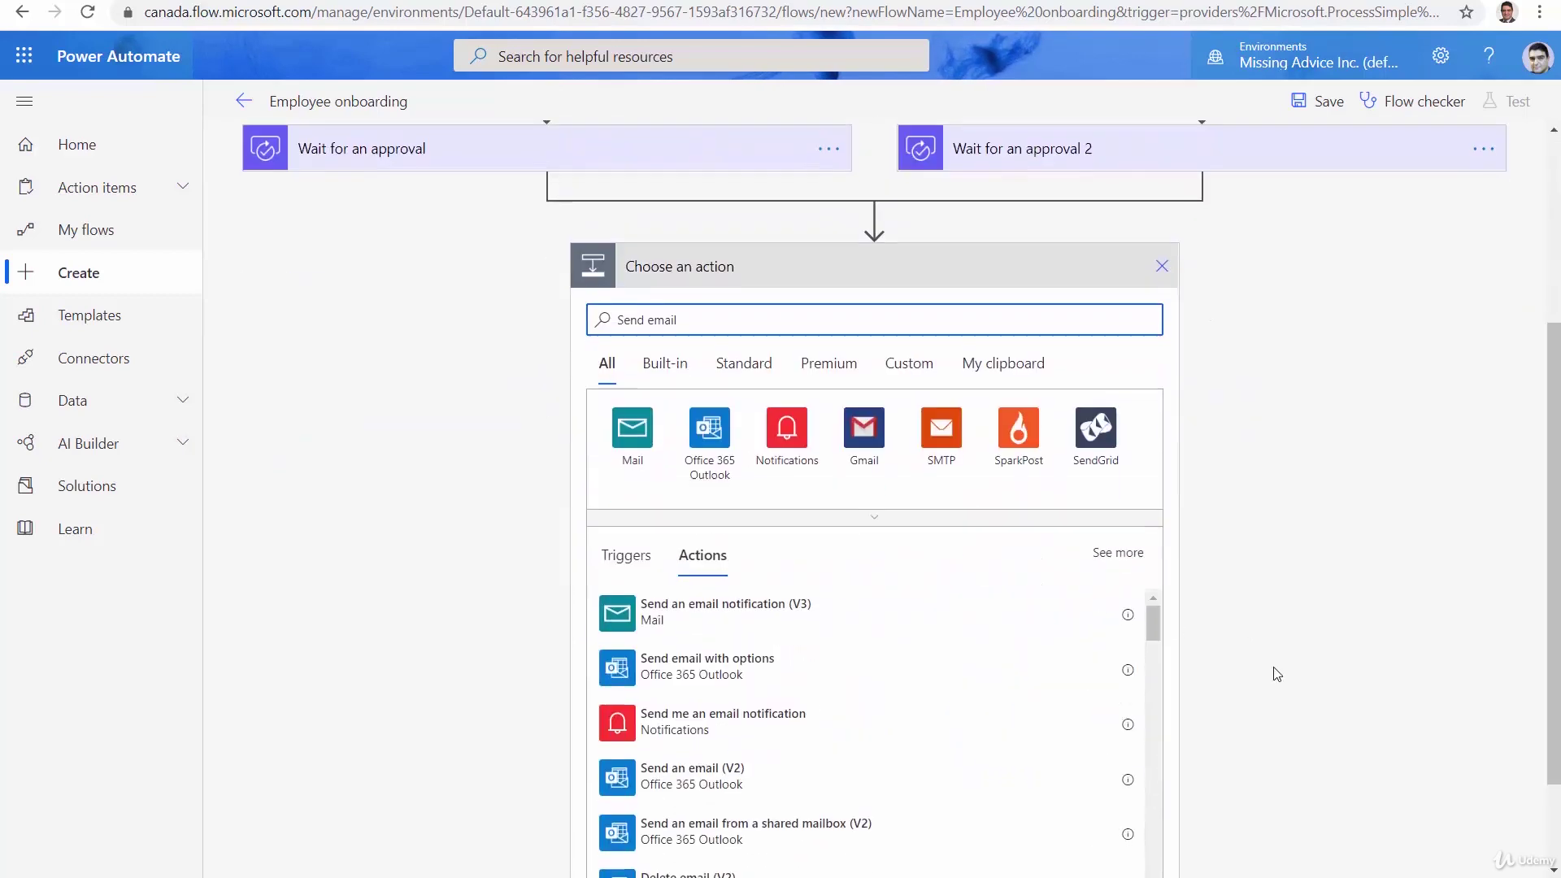
left_click(807, 778)
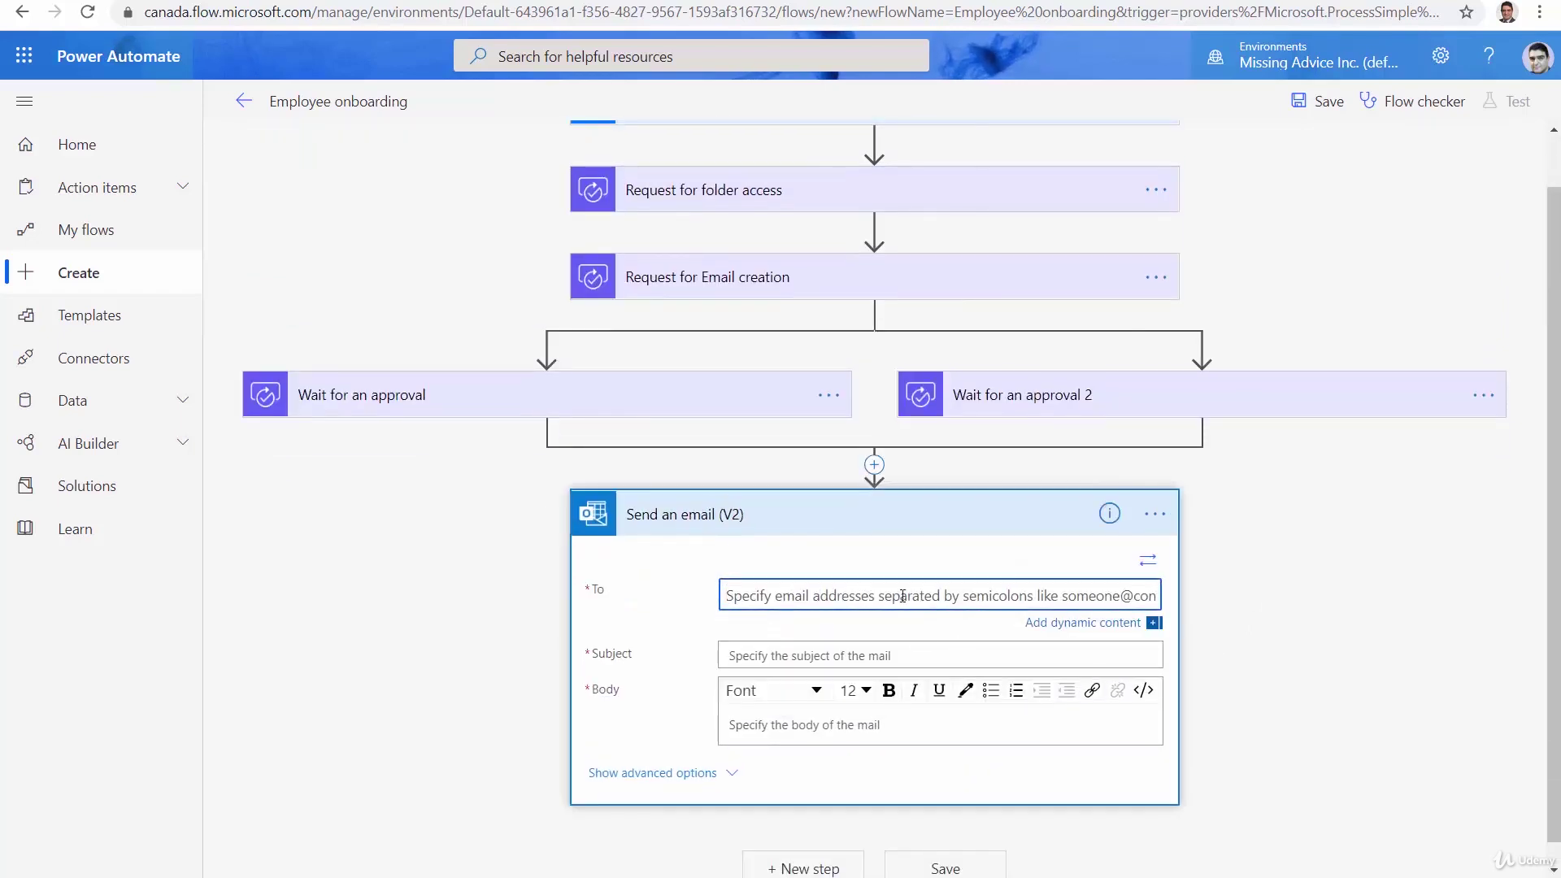
Set the recipient, subject 'Onboarding complete' and body 'Welcome to new employee'
left_click(1342, 645)
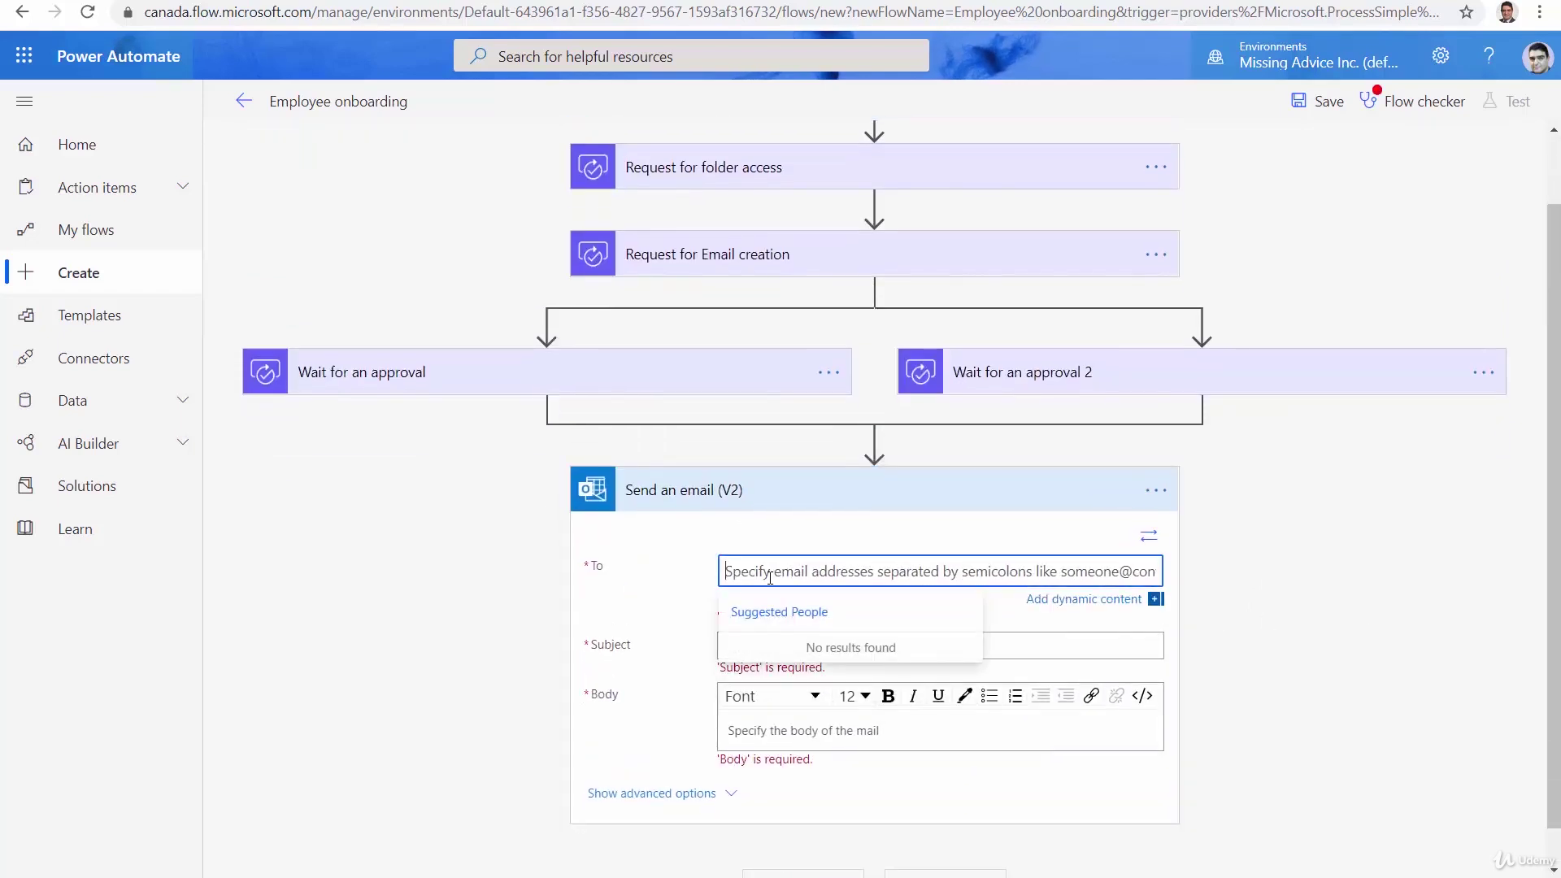
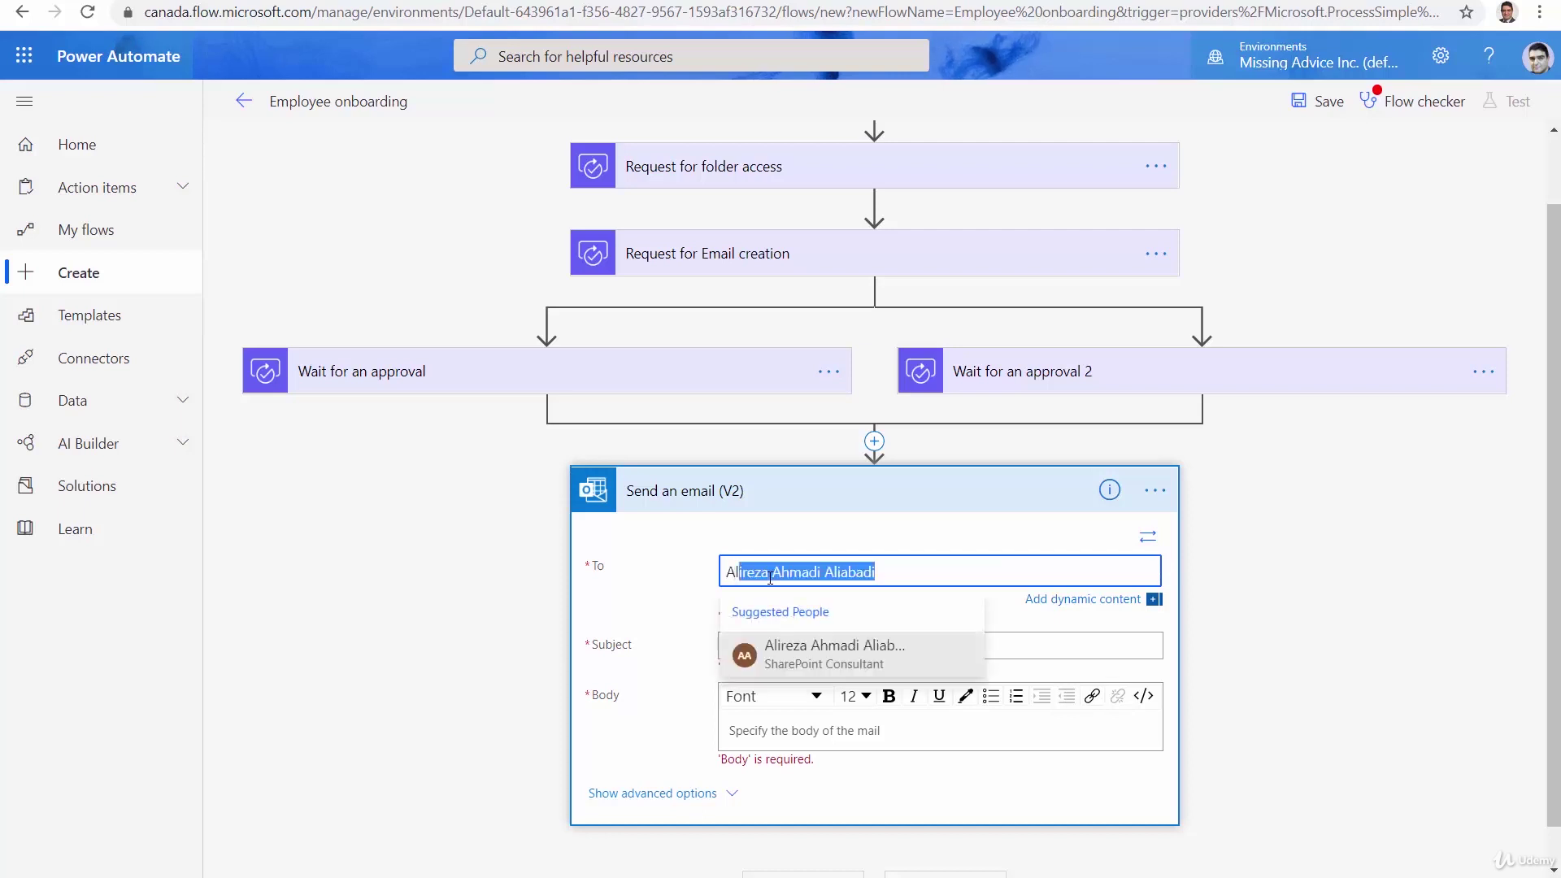
left_click(868, 656)
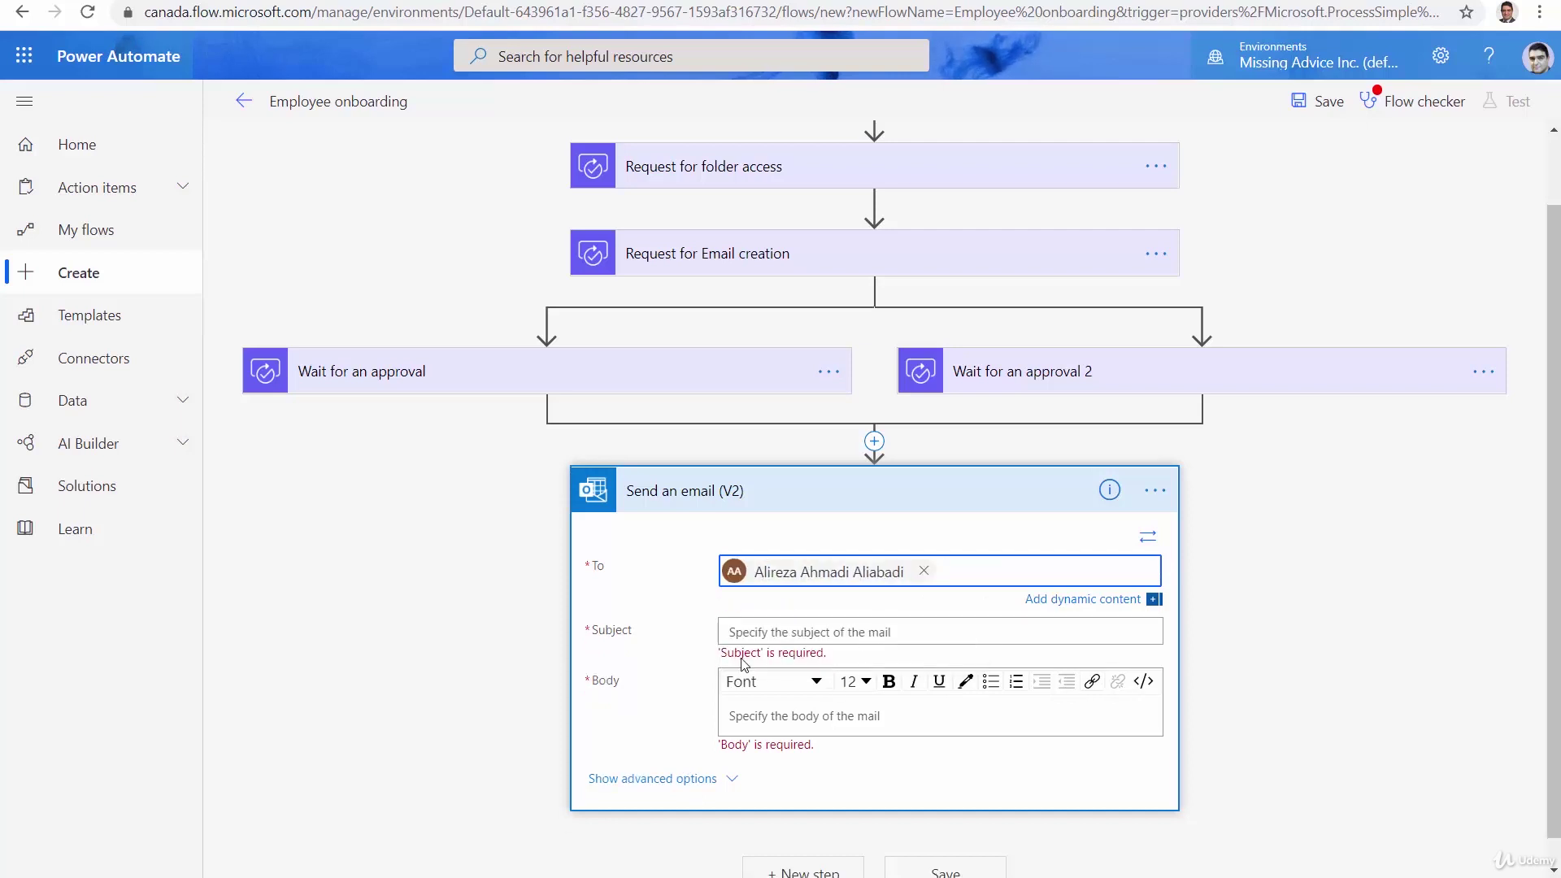
left_click(915, 636)
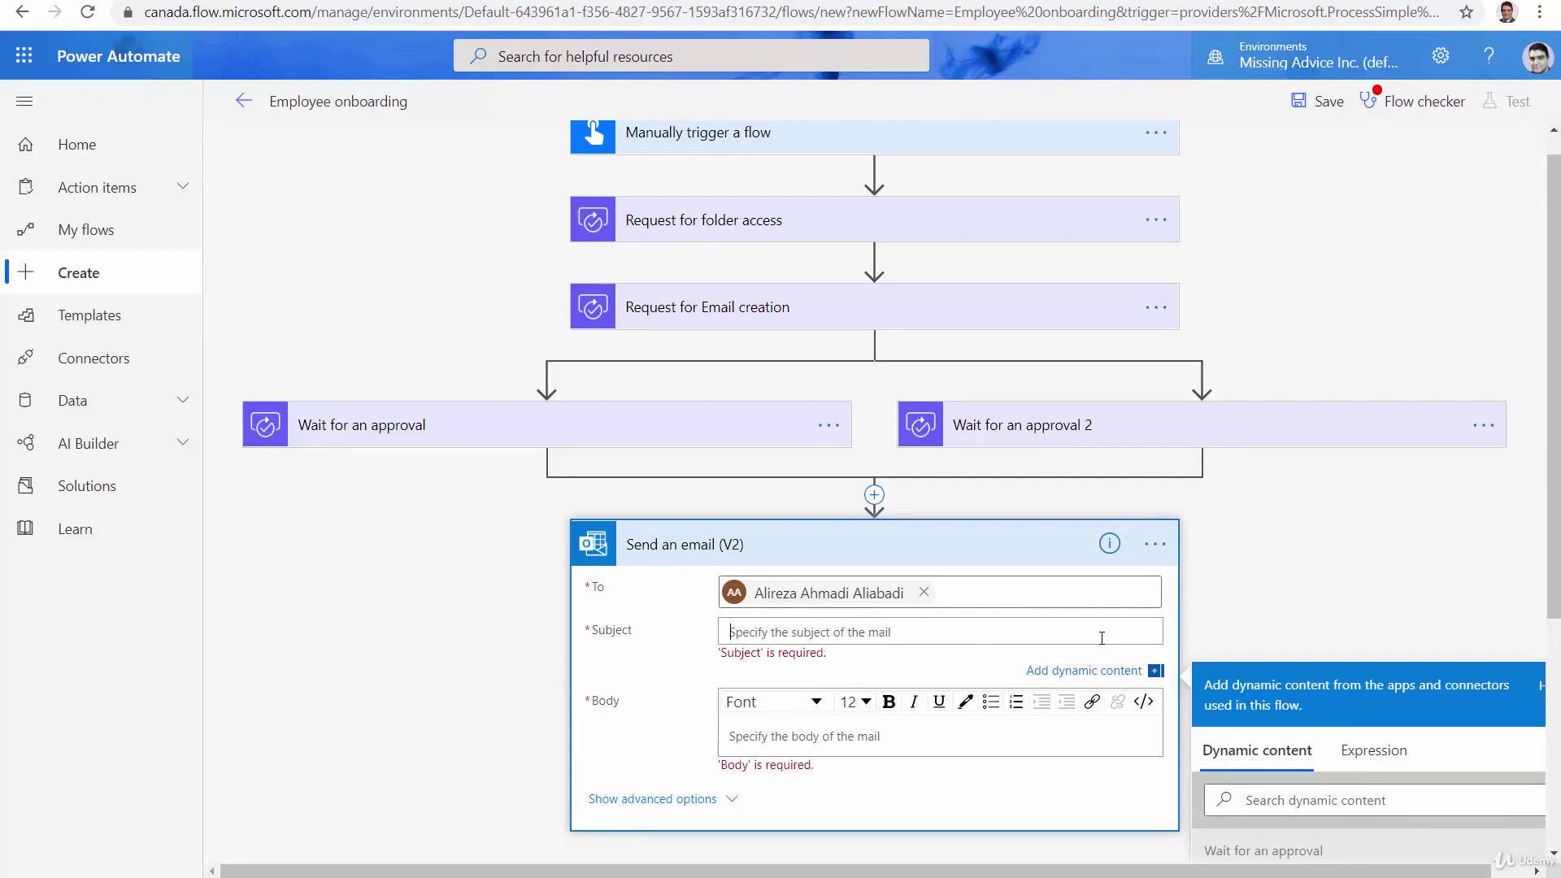
type("Onboarding complete")
left_click(867, 745)
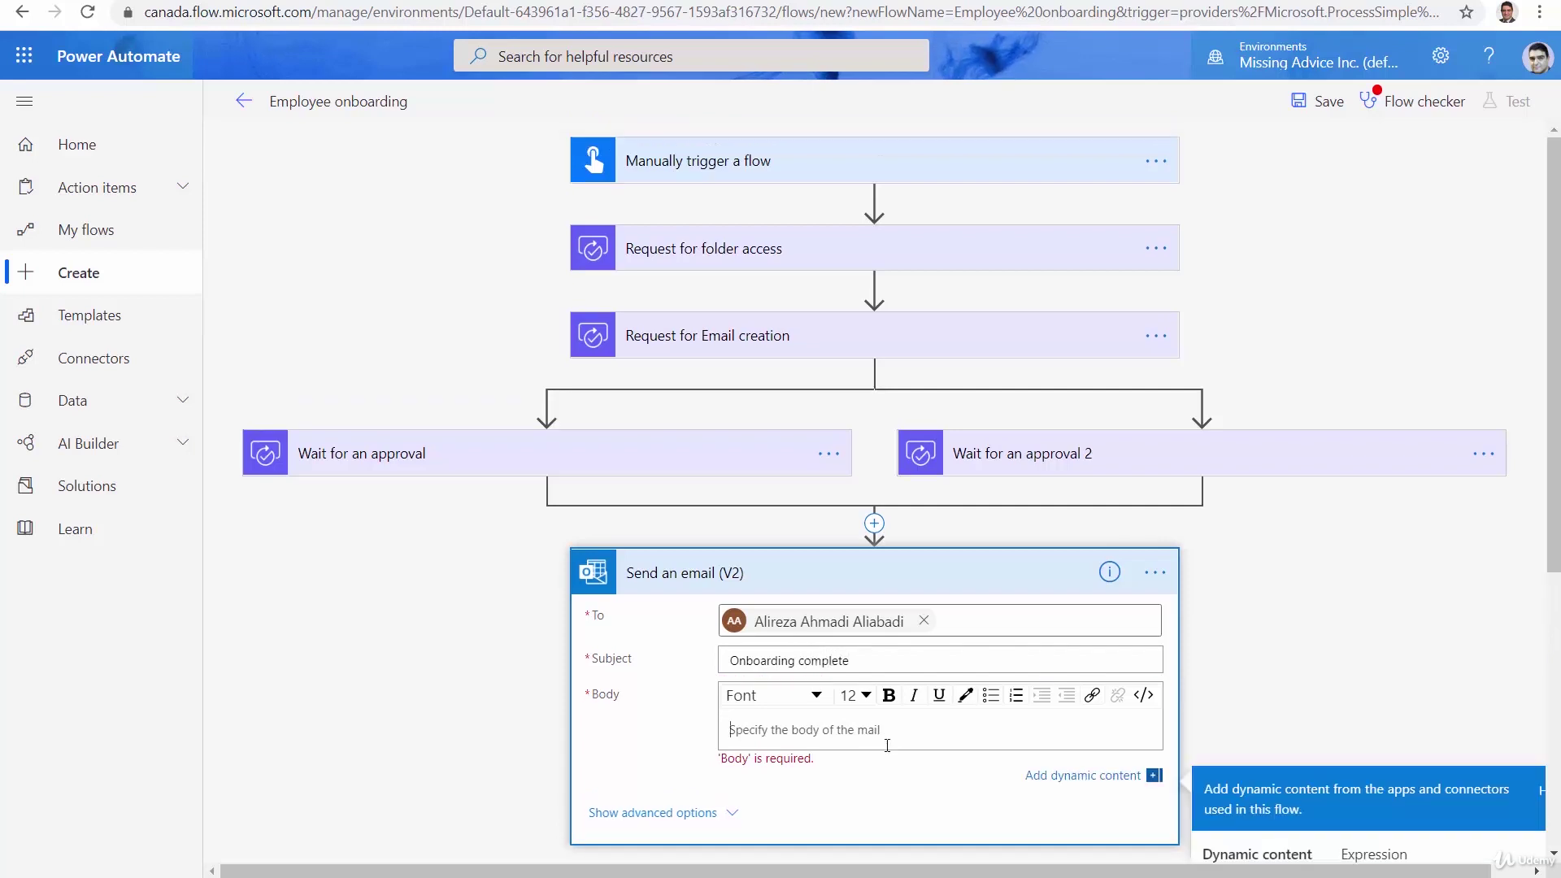
type("Welcome to new employee")
left_click(1334, 698)
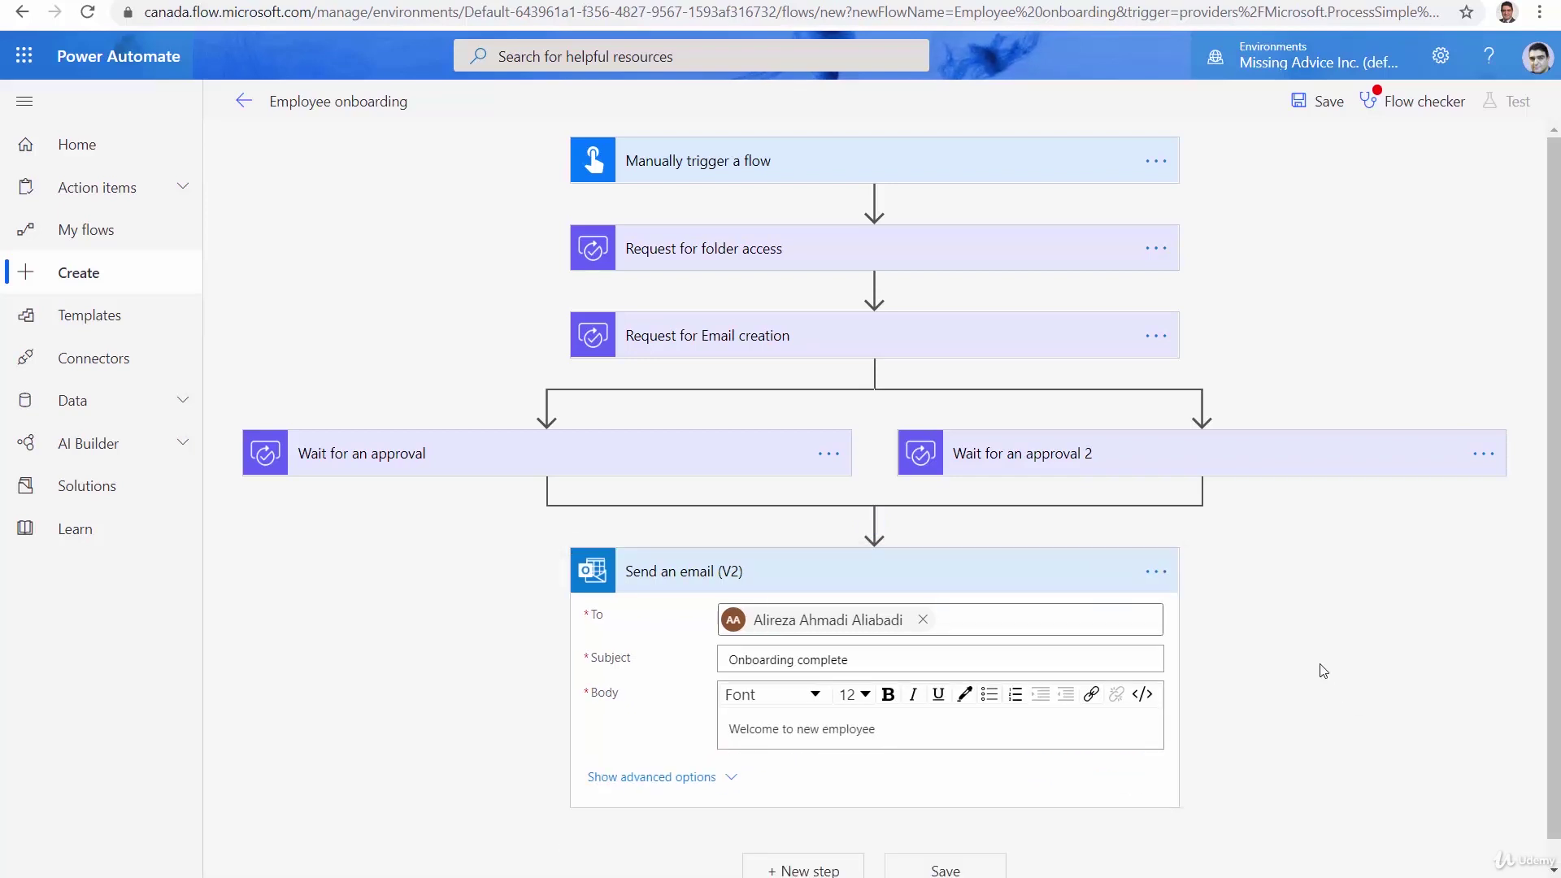
Save the flow and start a test with the trigger performed manually
left_click(1316, 106)
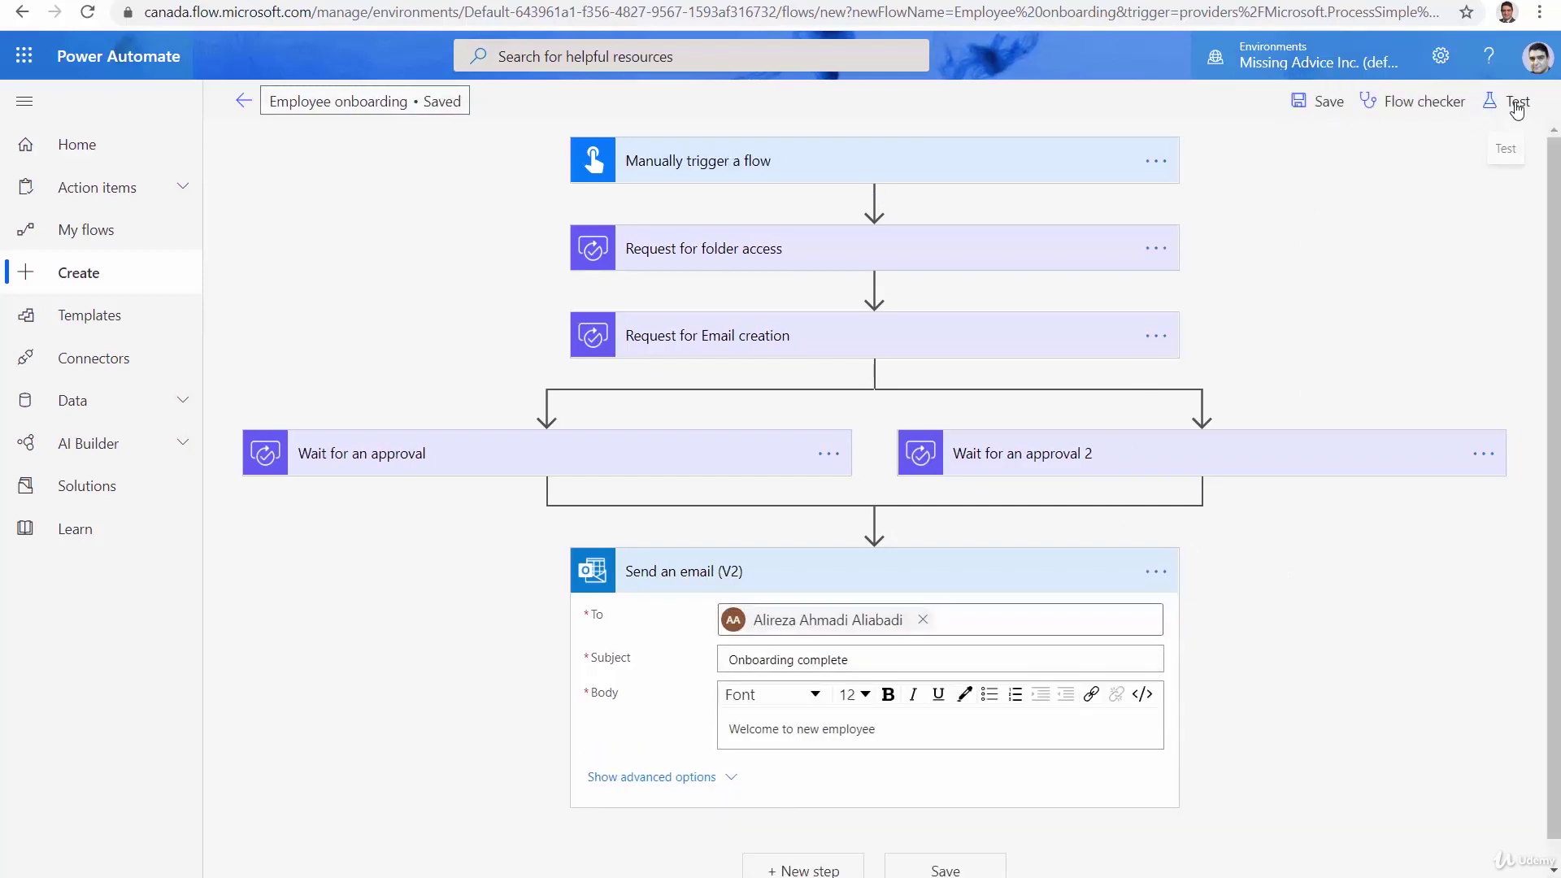
left_click(1496, 112)
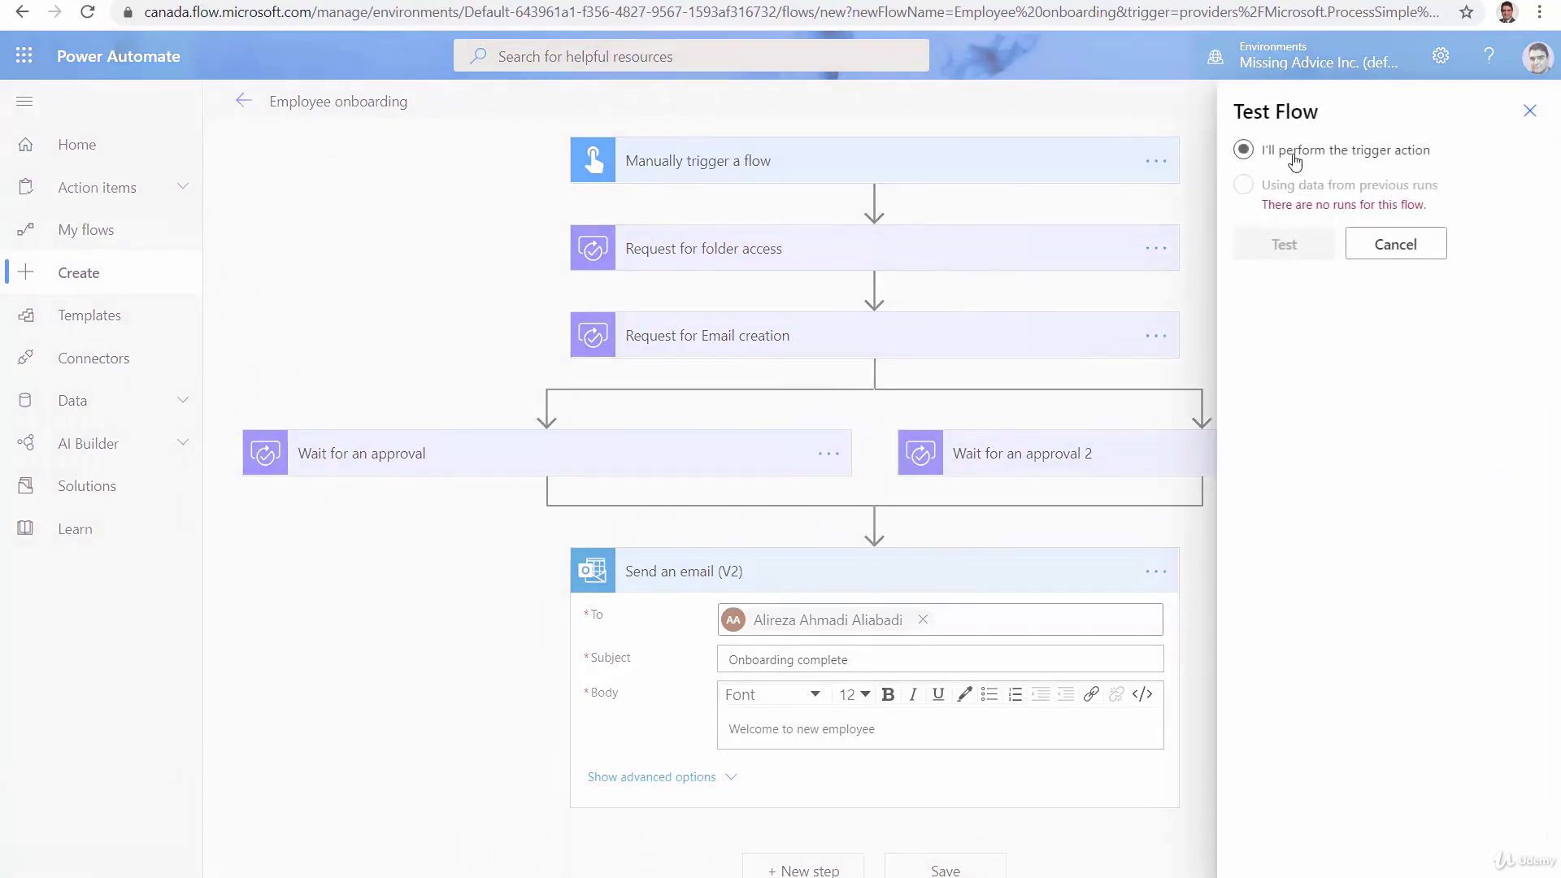
left_click(1243, 152)
left_click(1279, 244)
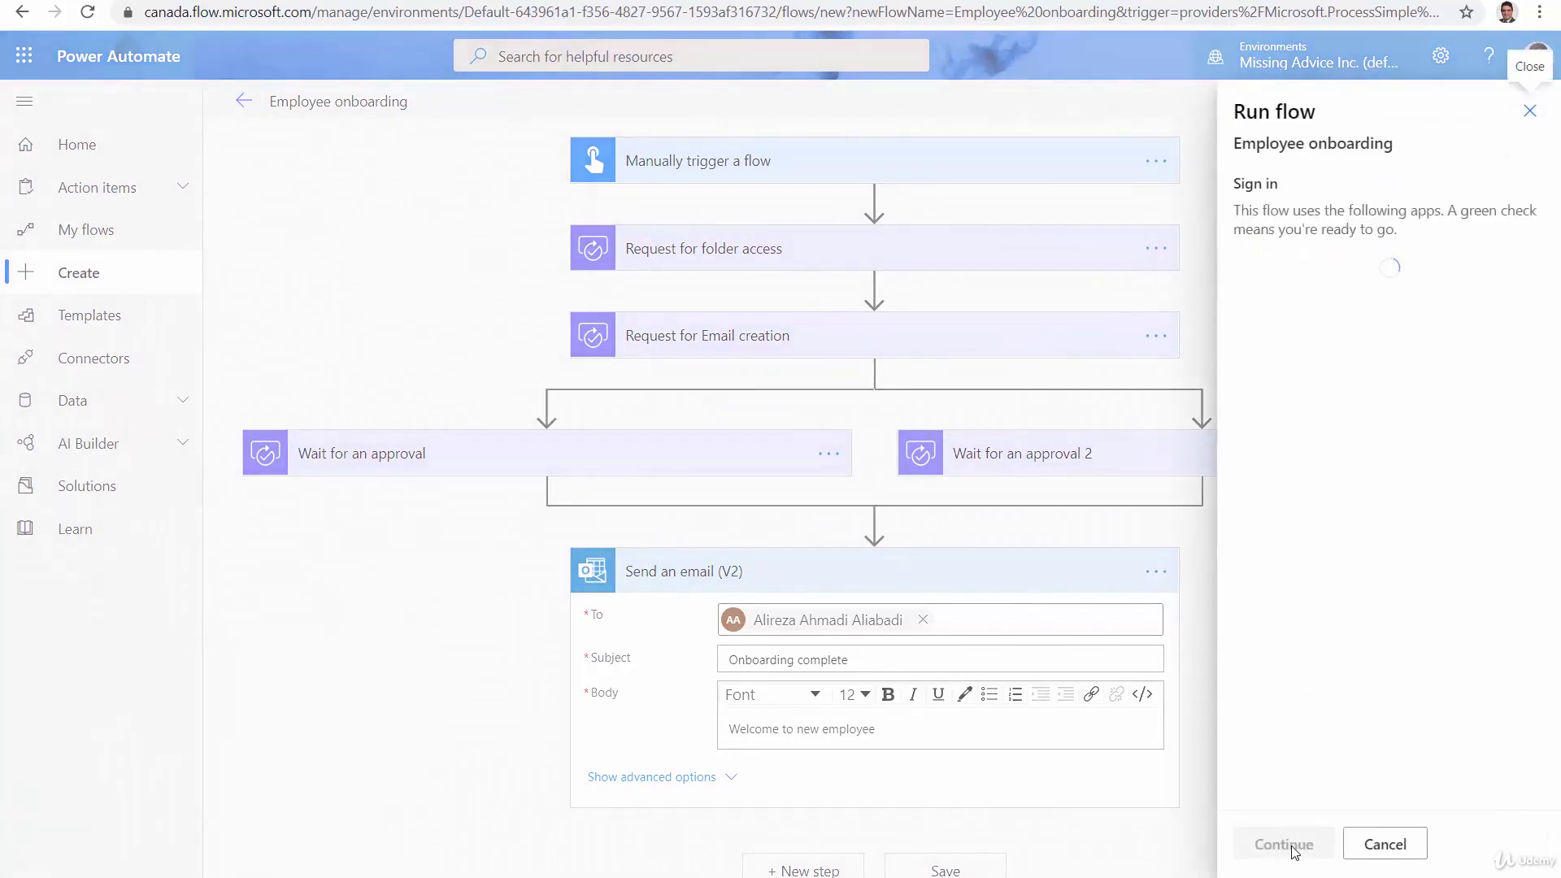
Enter an employee name and run the test flow
left_click(1291, 856)
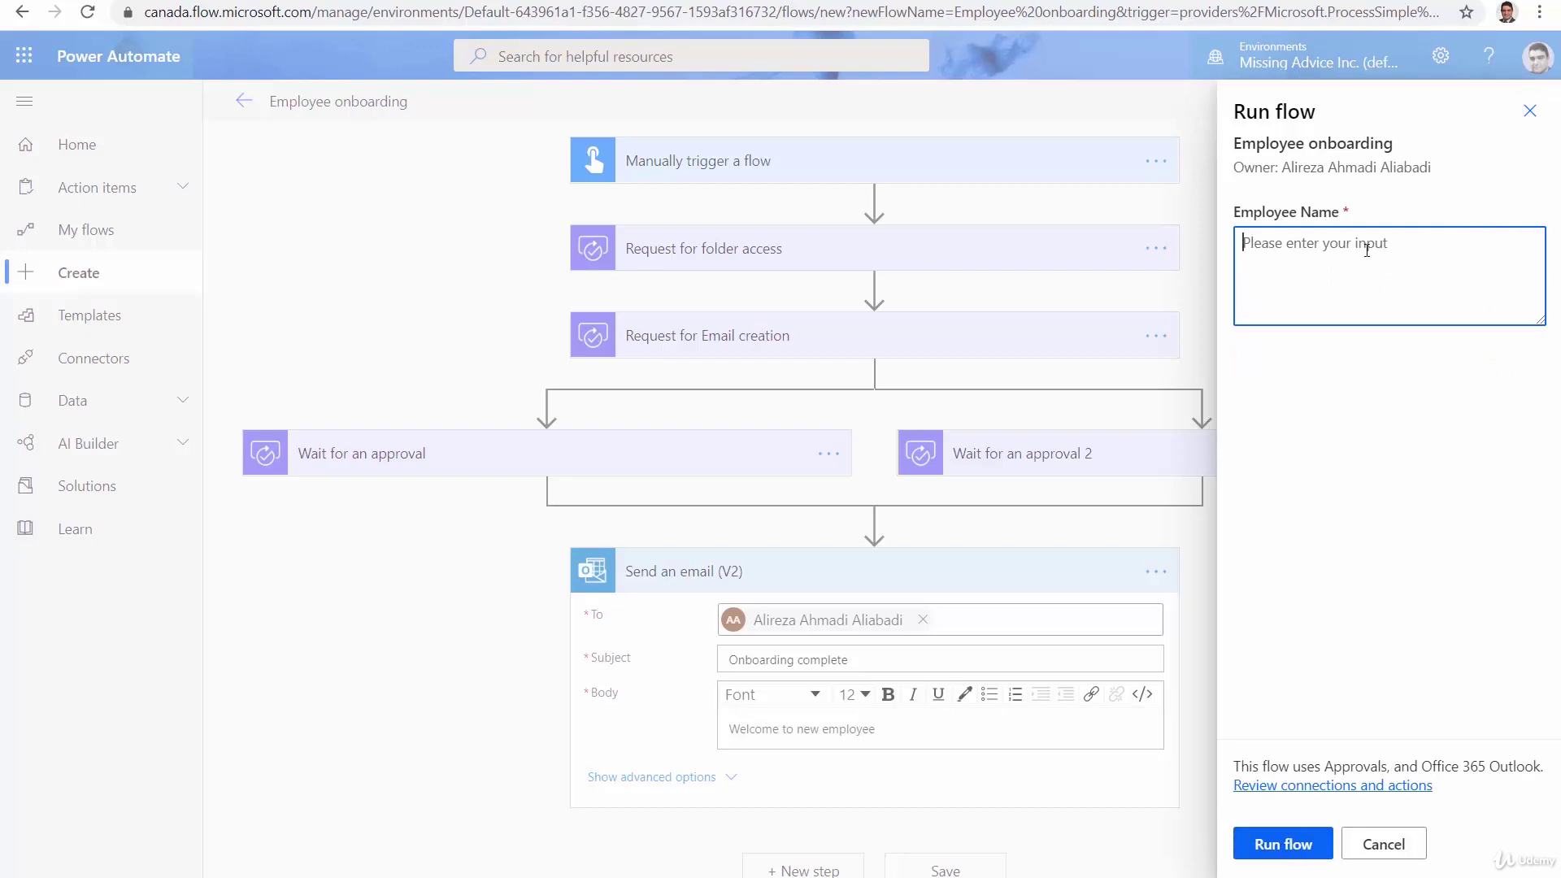
type("Alireza")
left_click(1267, 856)
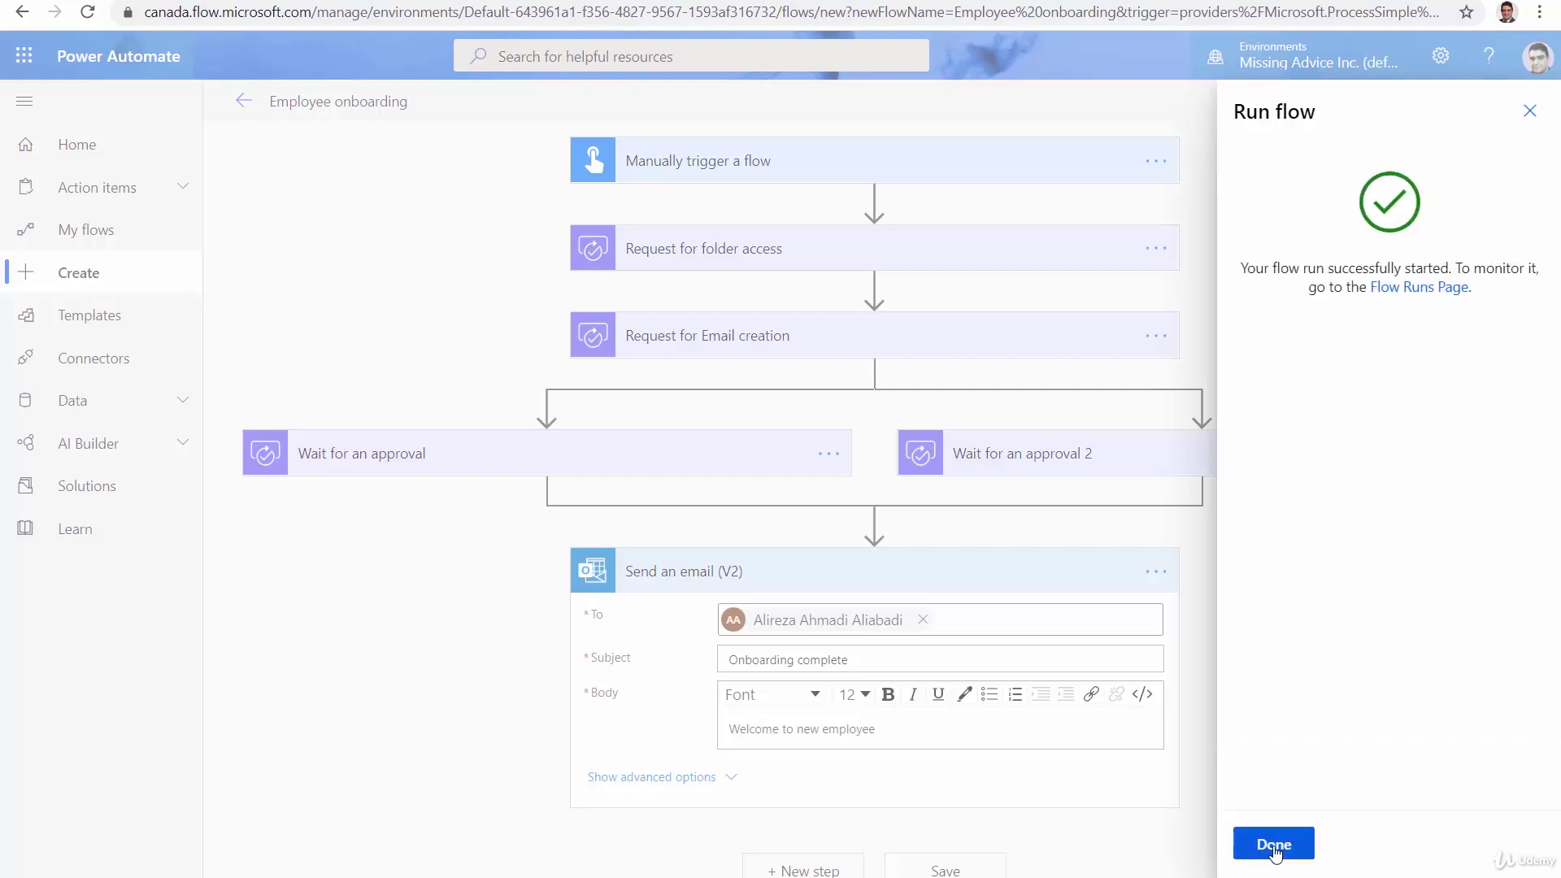
Close the run confirmation and inspect the failed run at the Request for Email creation step
left_click(1274, 845)
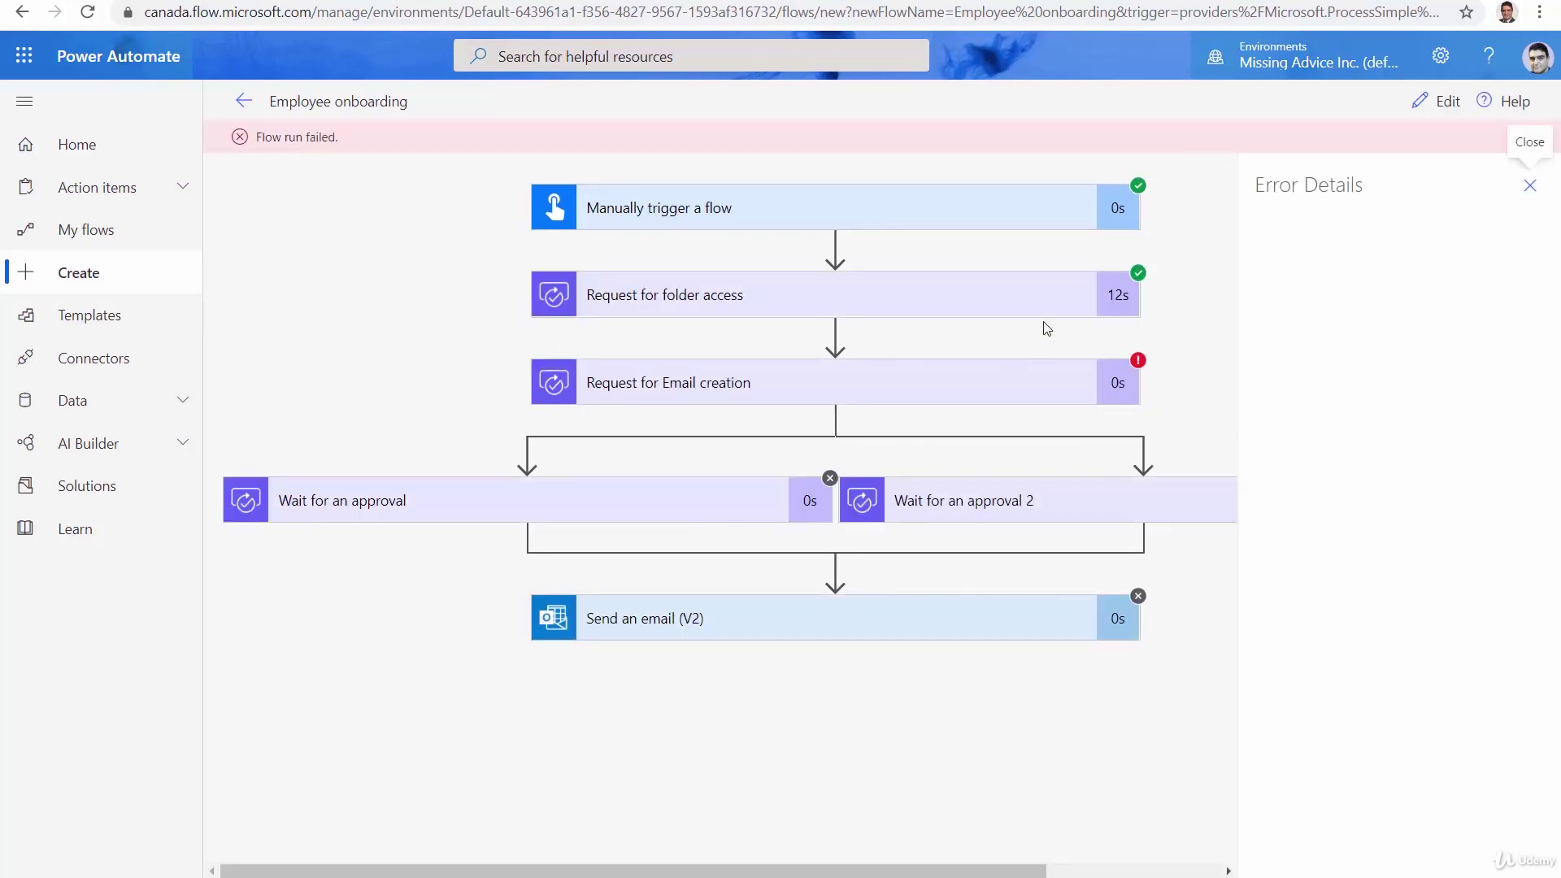
Paste the approver's e-mail into Request for Email creation's Assigned to field and save the flow
left_click(1445, 101)
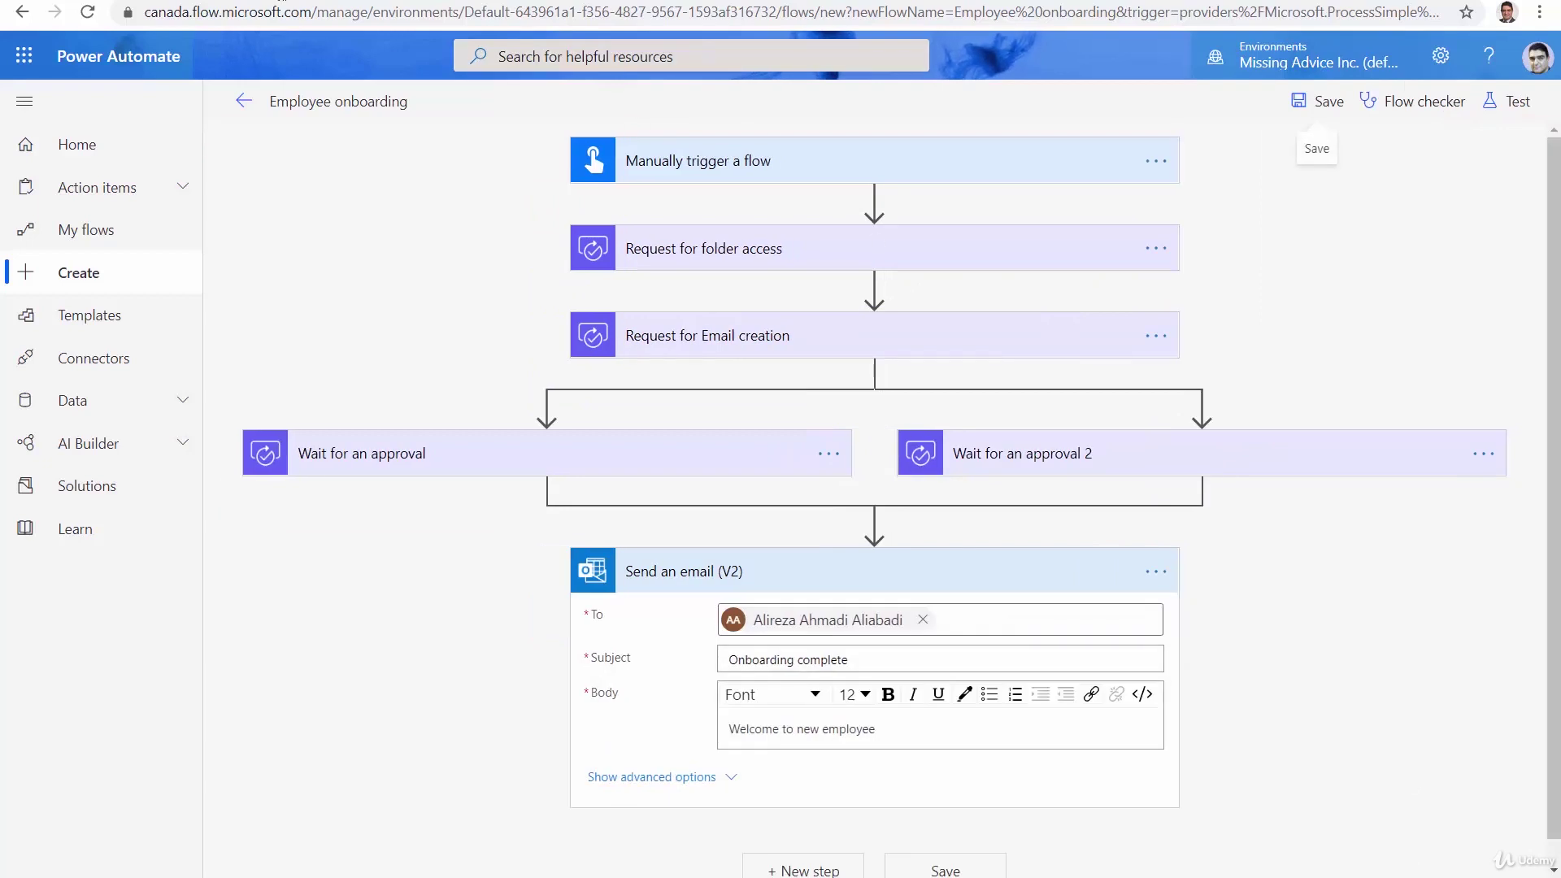
left_click(844, 348)
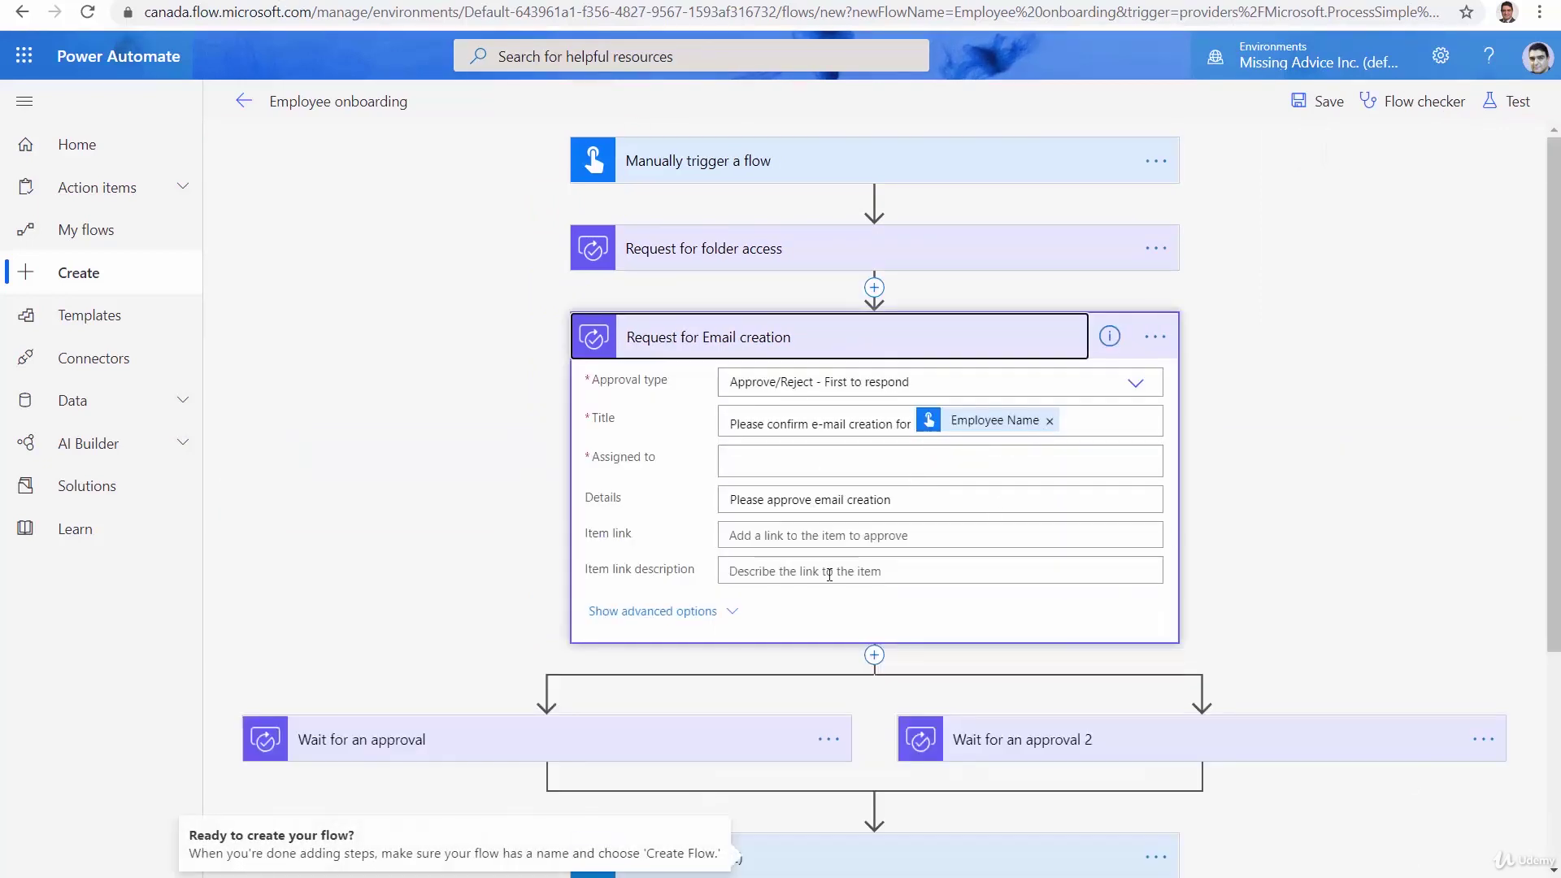
left_click(762, 462)
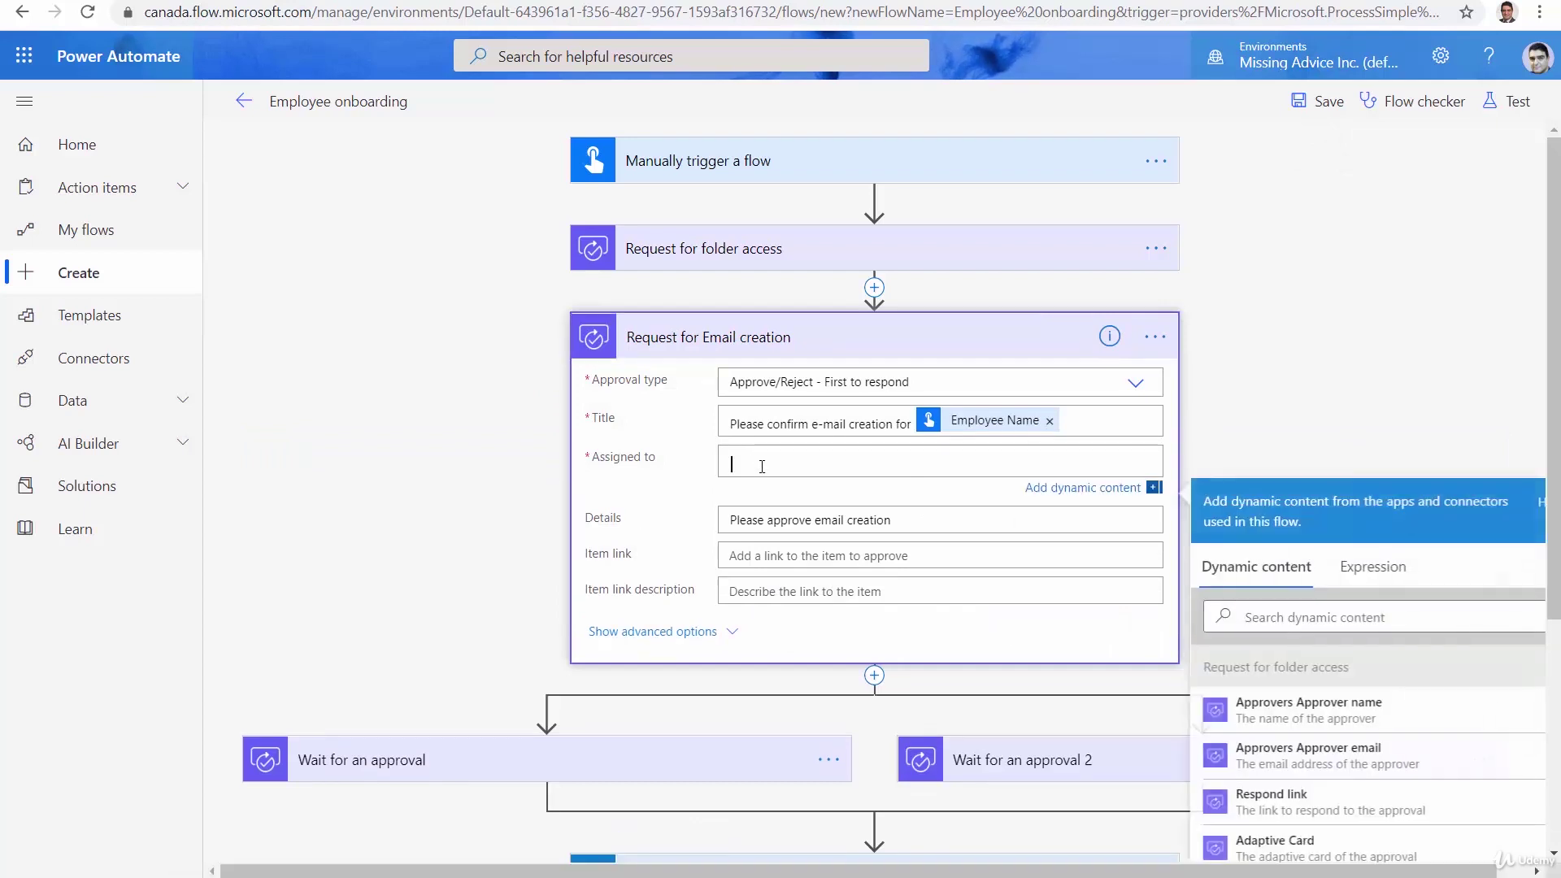
key("ctrl+v")
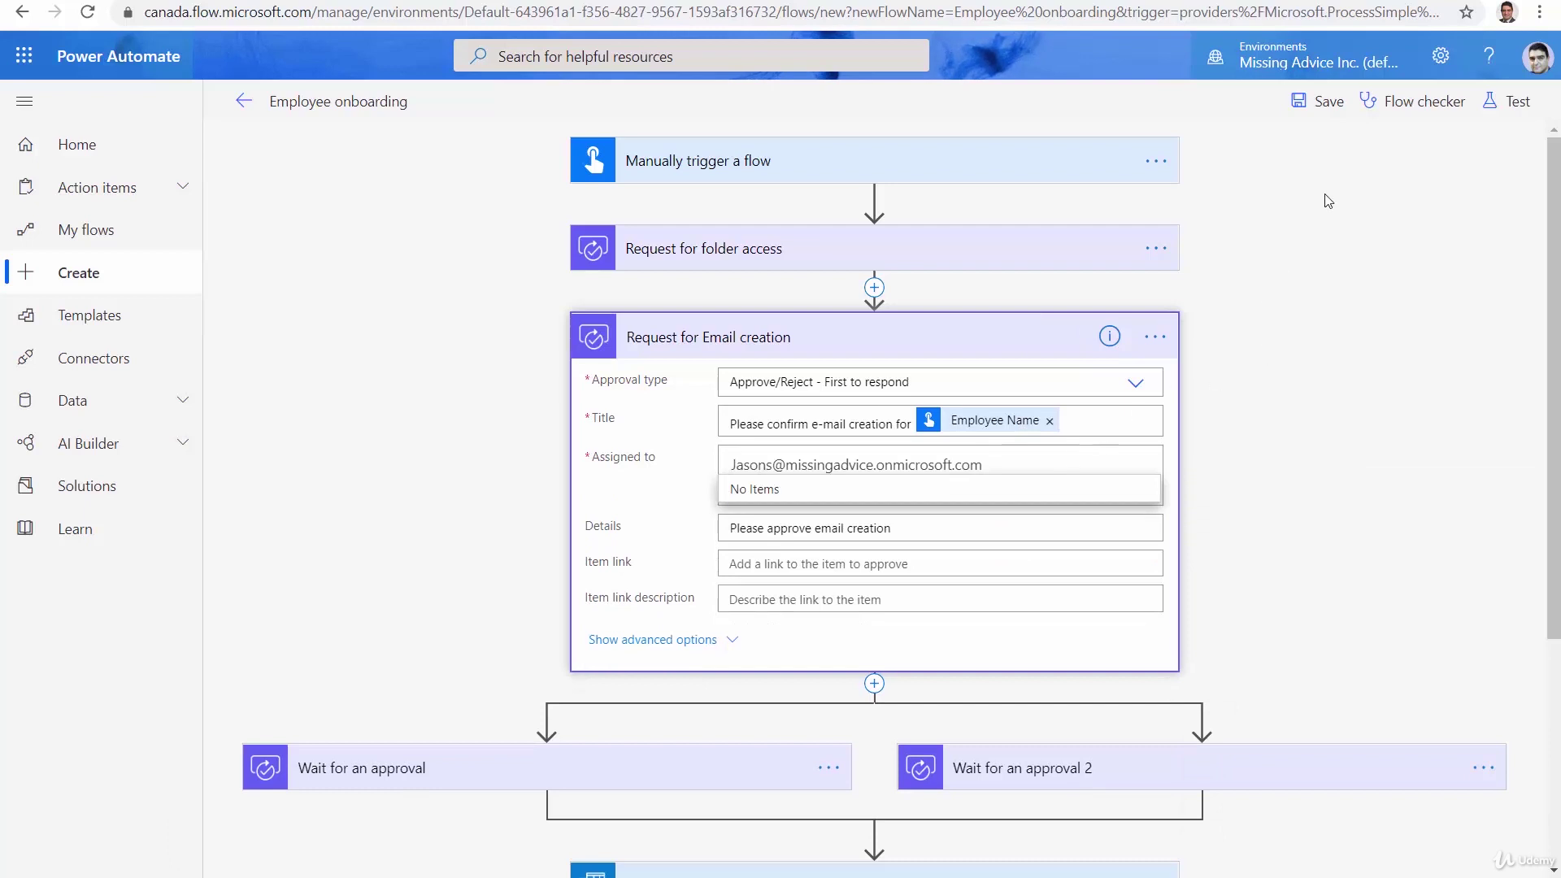
left_click(1335, 106)
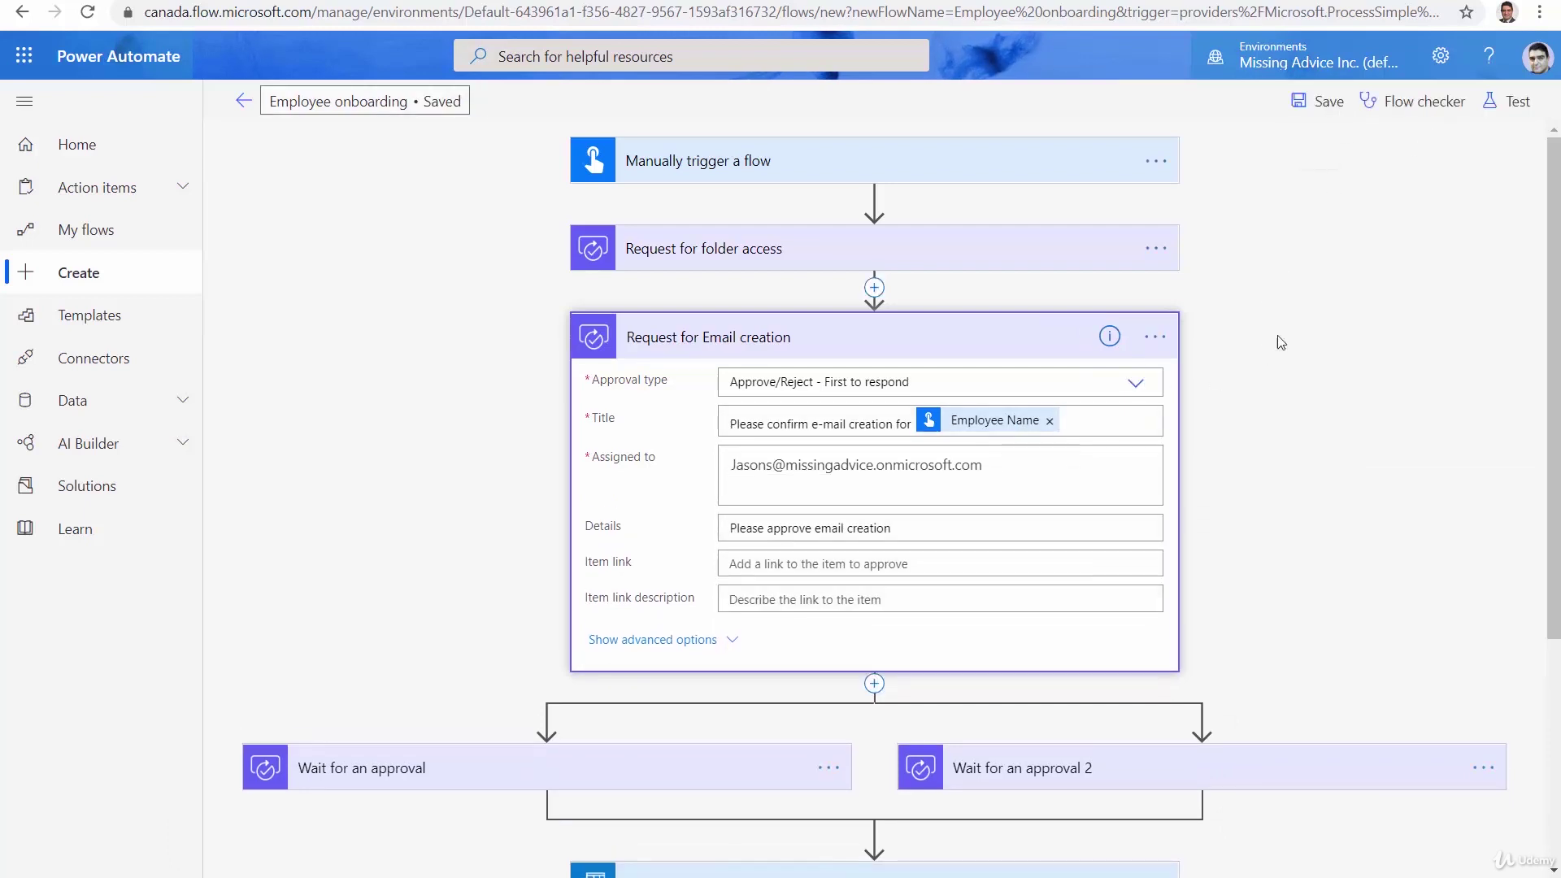
Run a manual test of the flow with Employee Name 'Ali'
left_click(1512, 110)
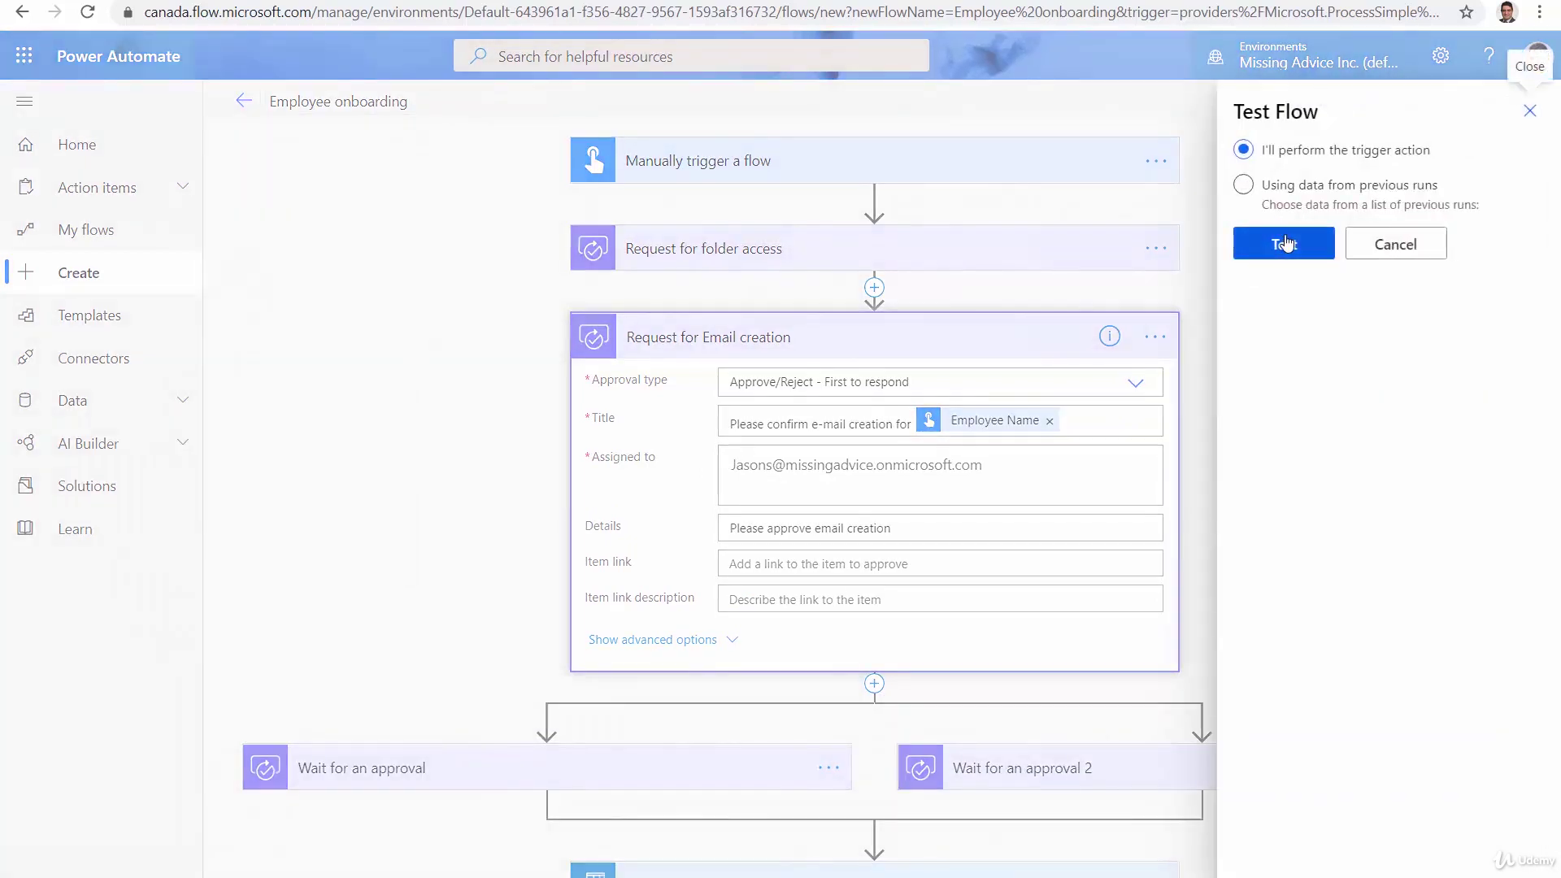
left_click(1285, 244)
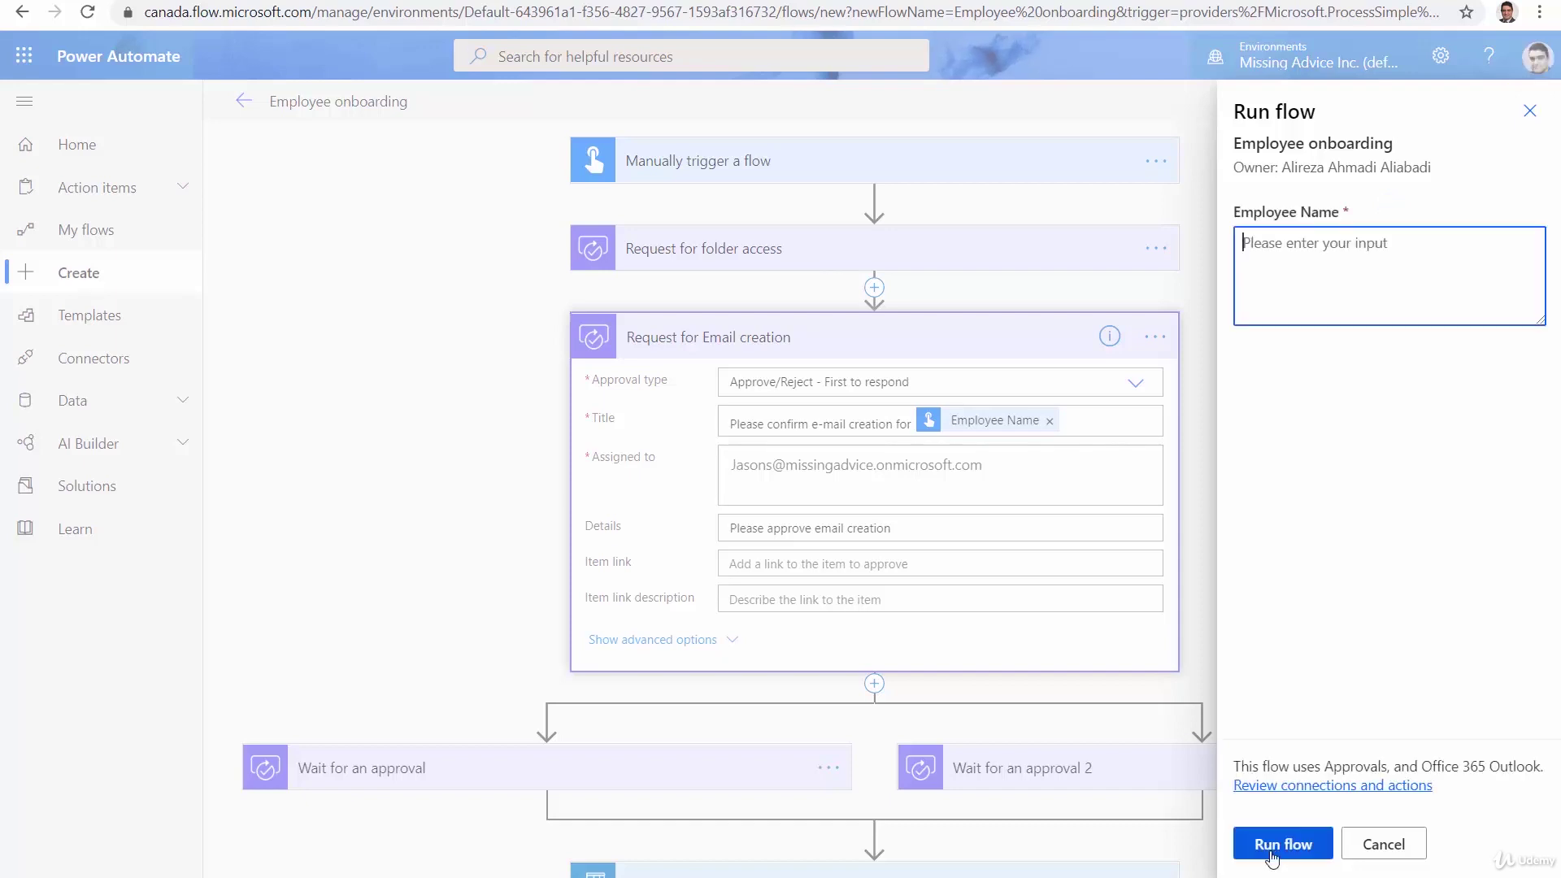
type("Alireza")
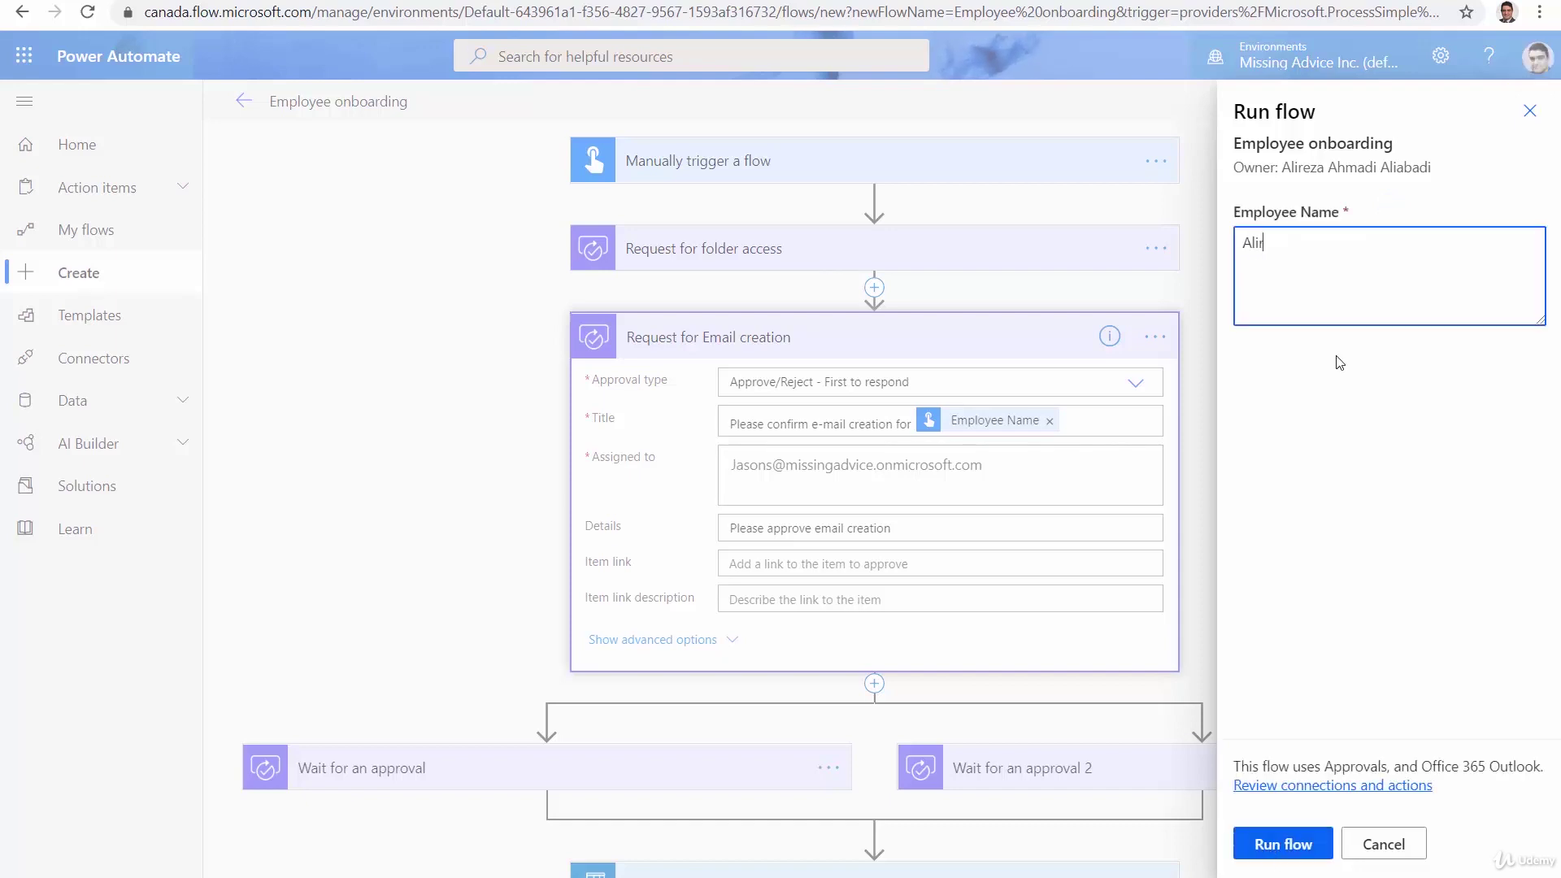
left_click(1265, 849)
left_click(1265, 854)
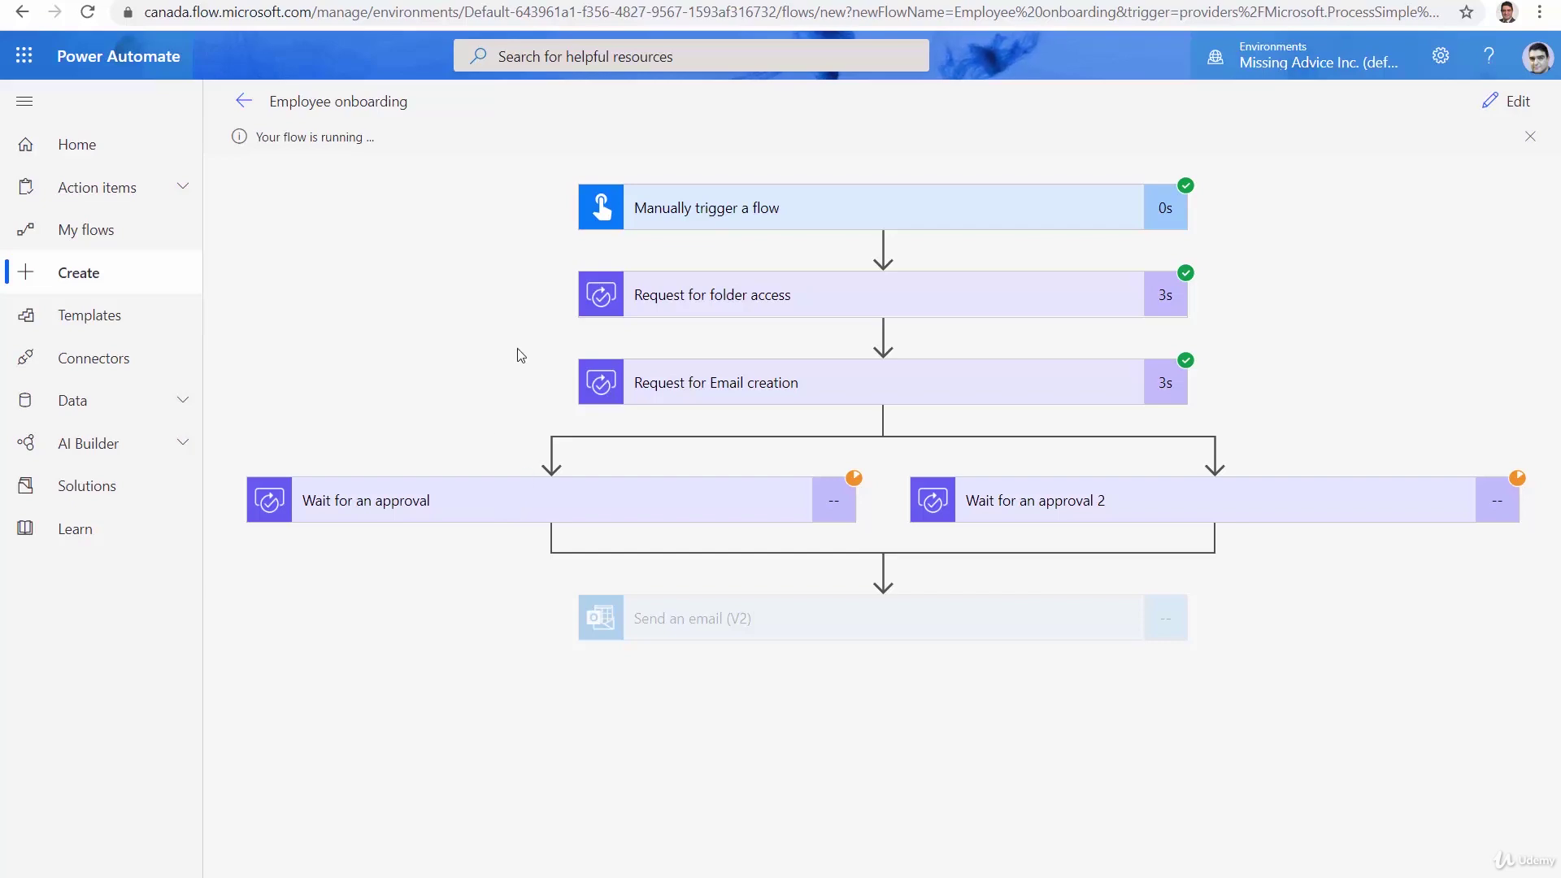
Approve the pending employee request from Home with the comment 'All good'
left_click(93, 159)
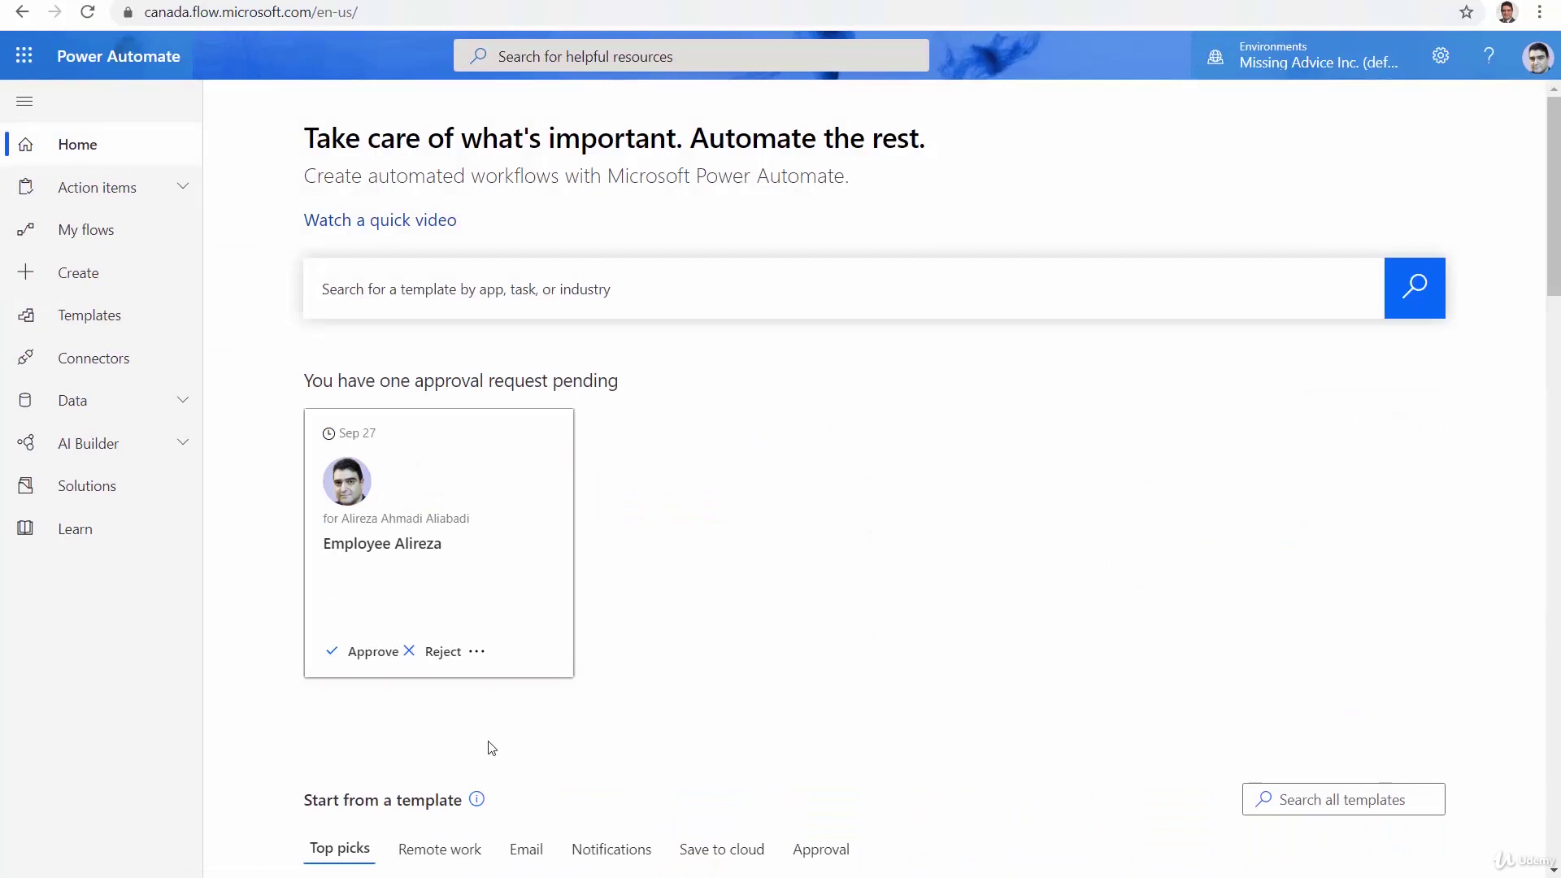
left_click(364, 653)
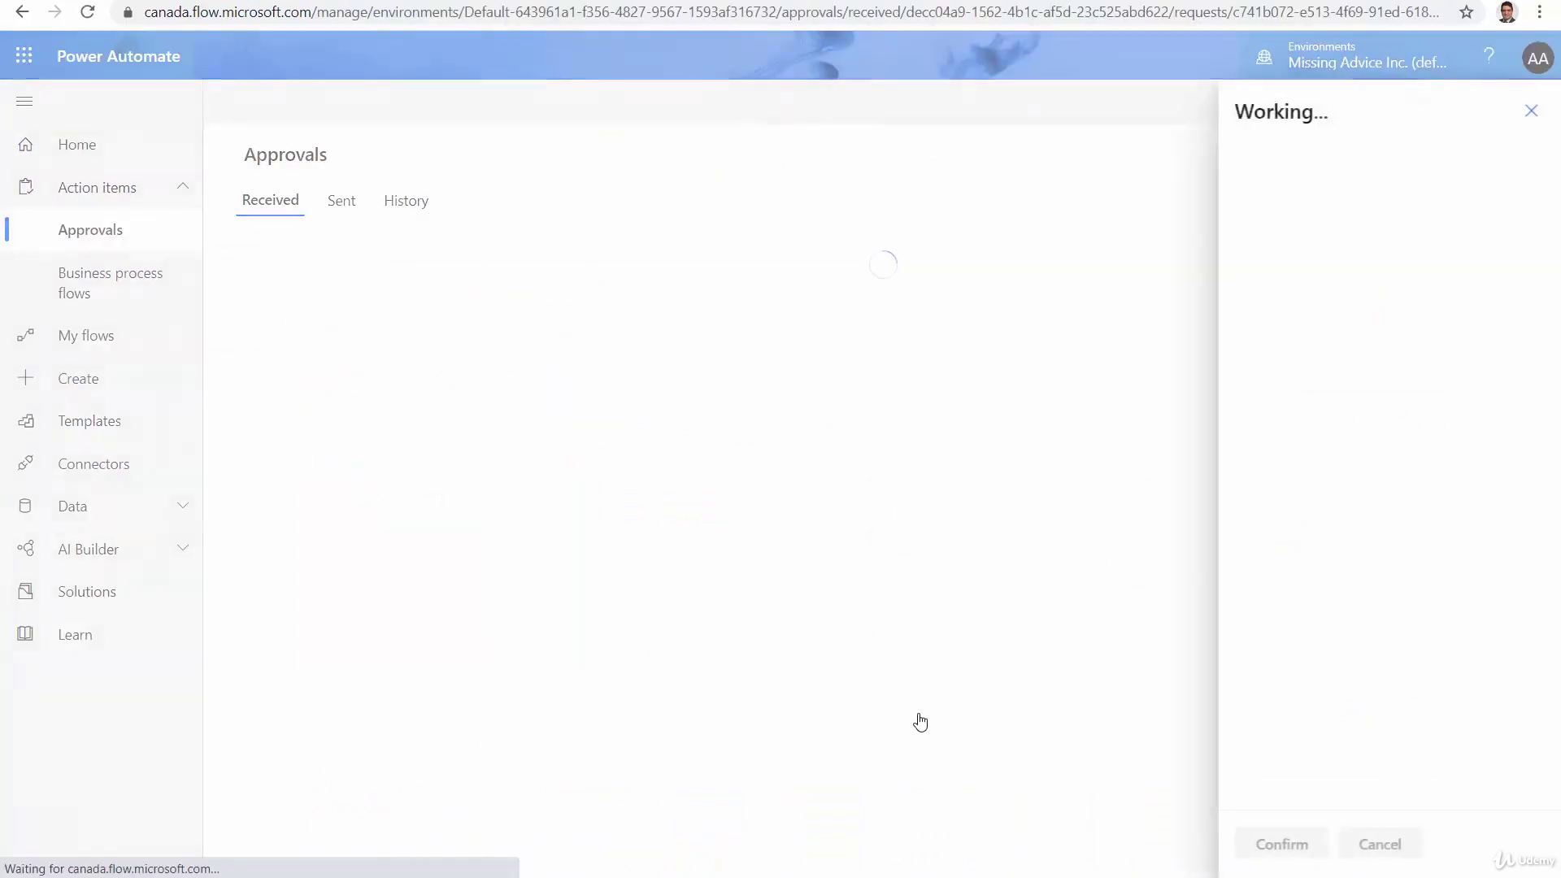
left_click(1328, 648)
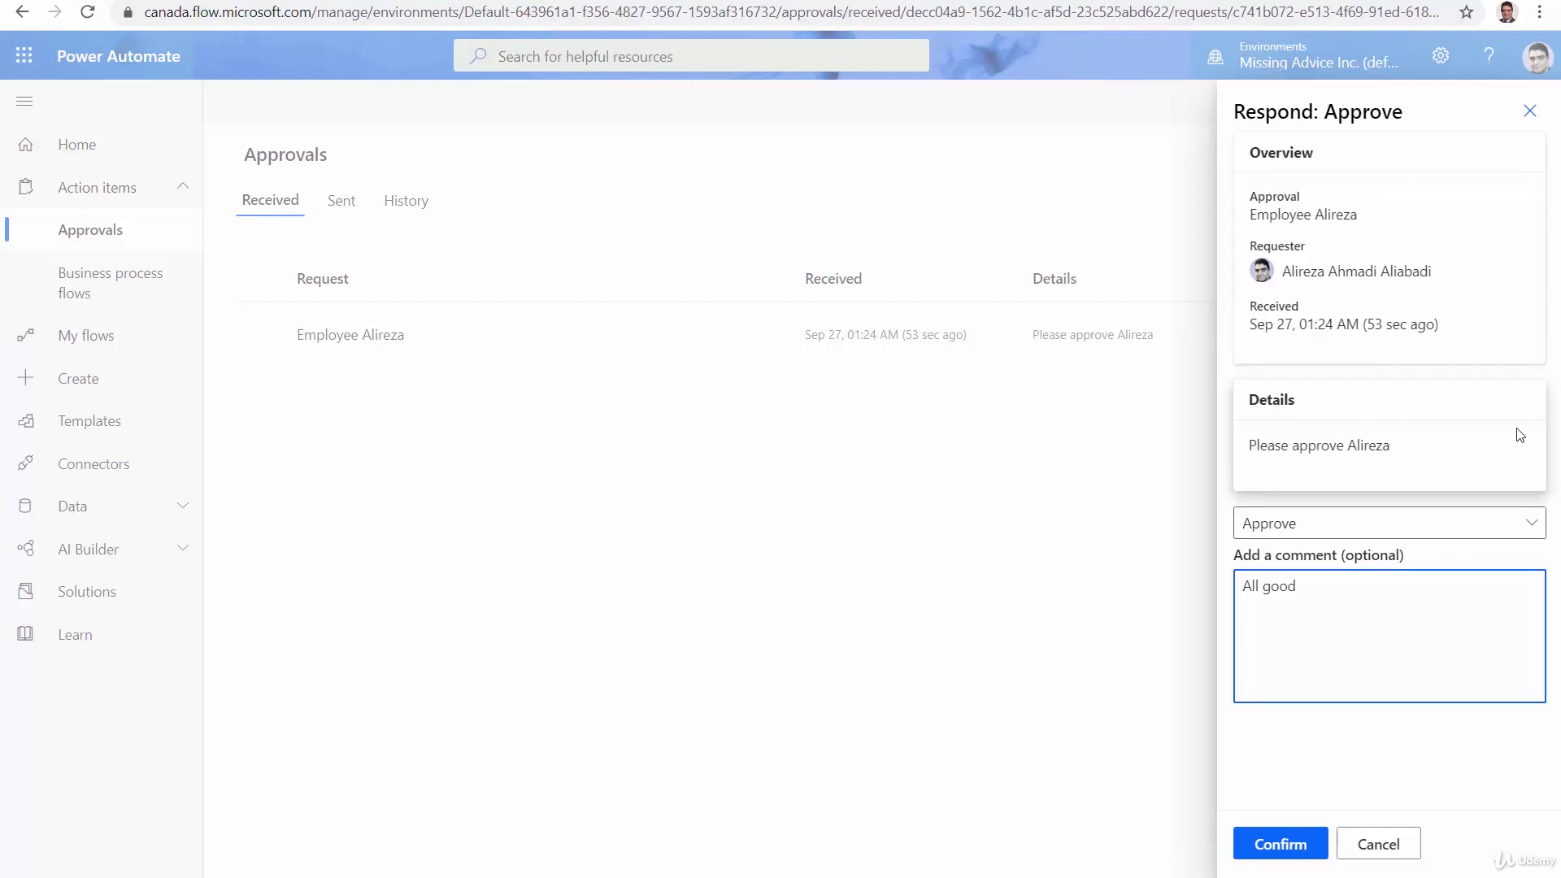
left_click(1272, 846)
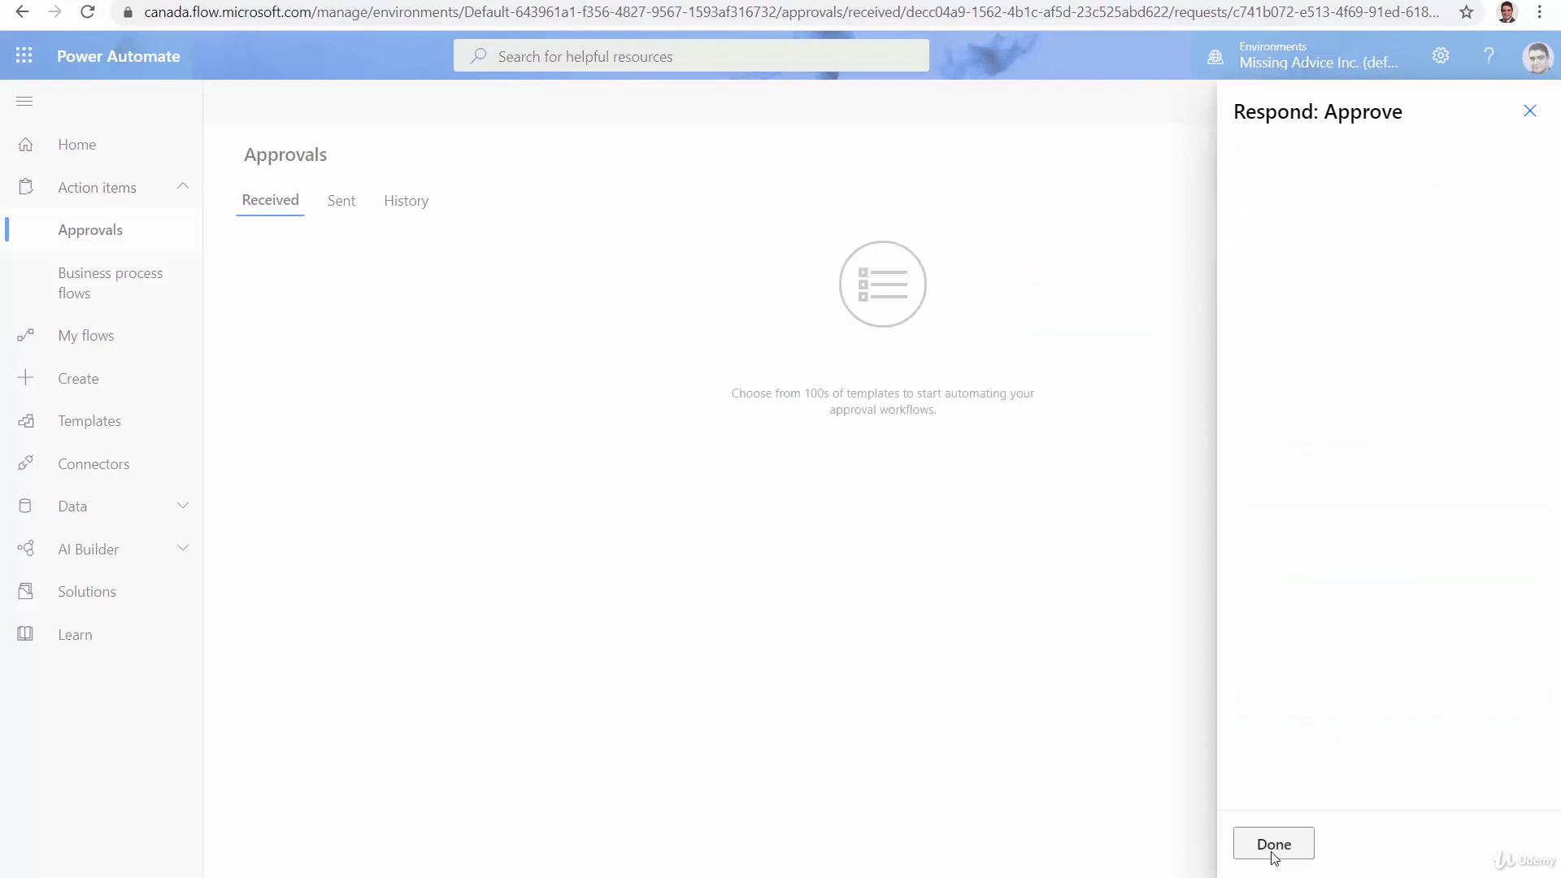
left_click(1274, 846)
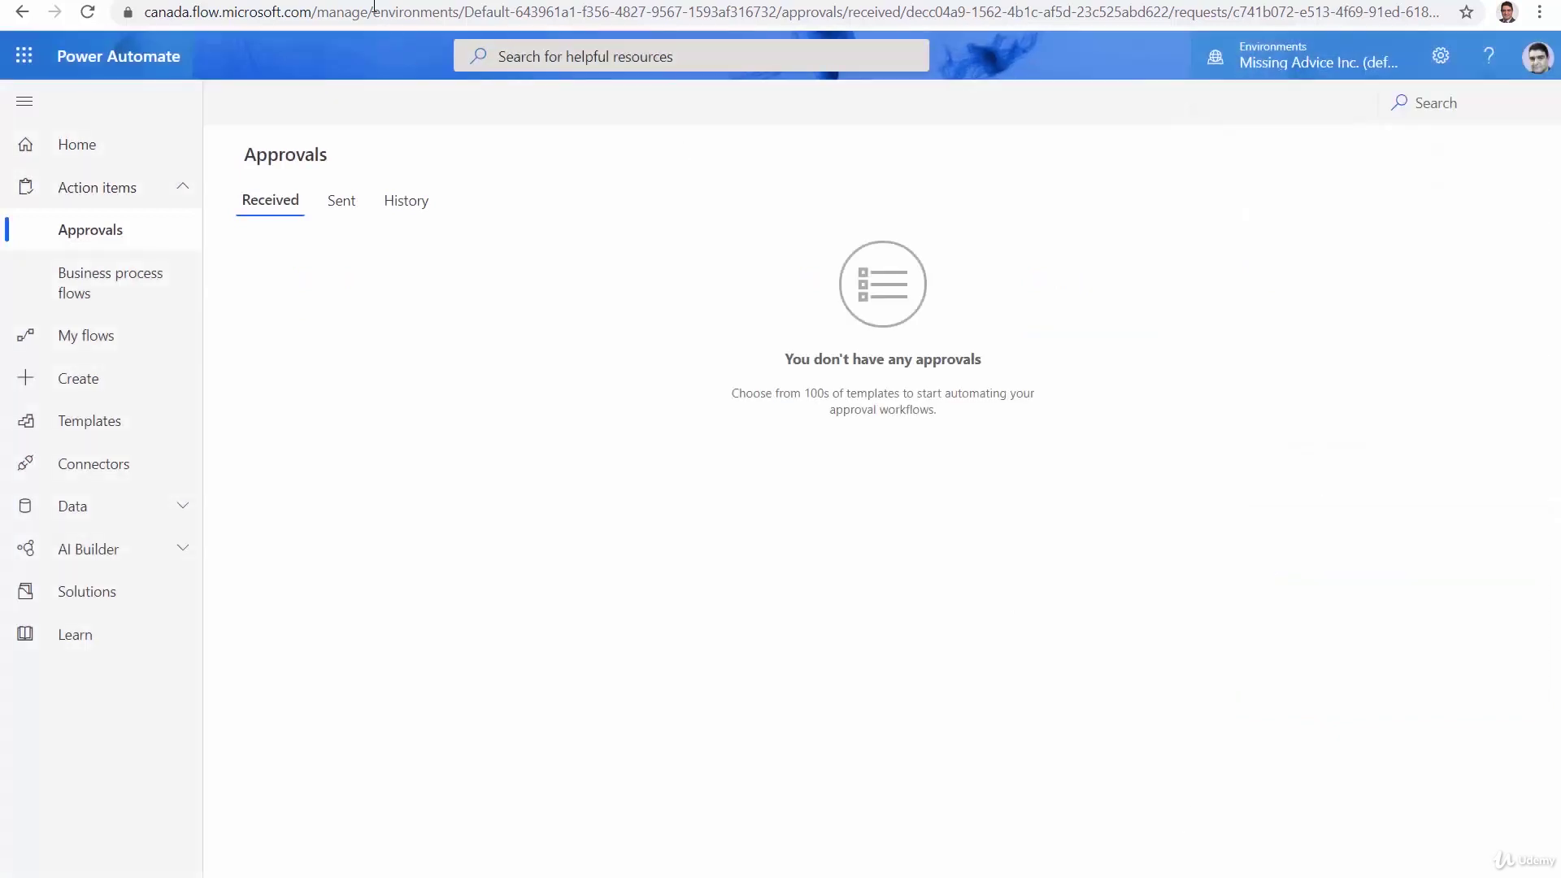
Open the most recent Employee onboarding run from the 28-day run history
left_click(68, 336)
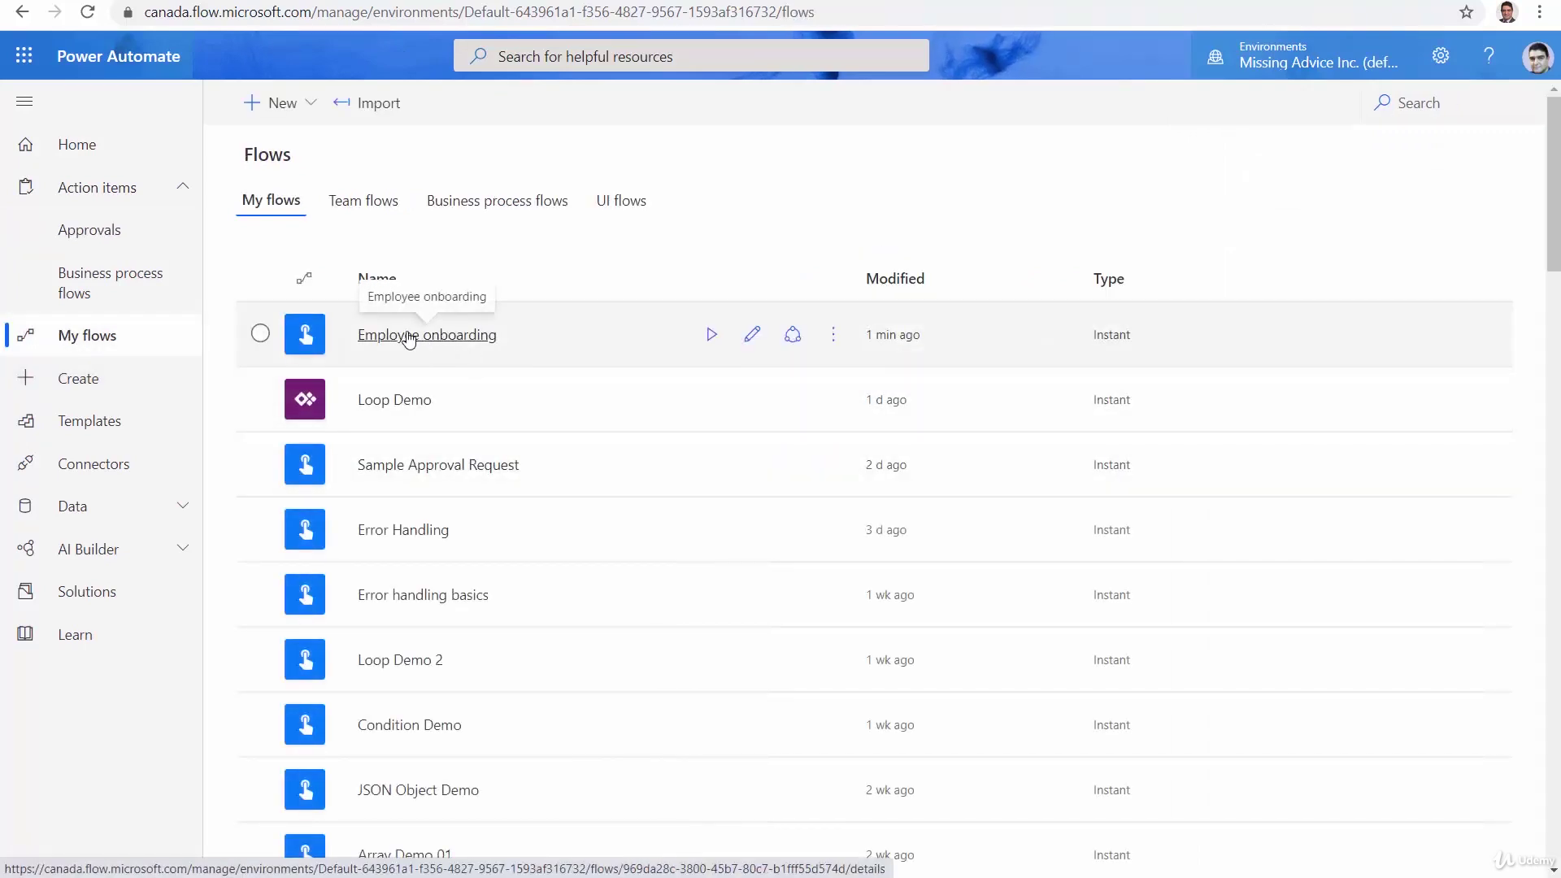
left_click(409, 336)
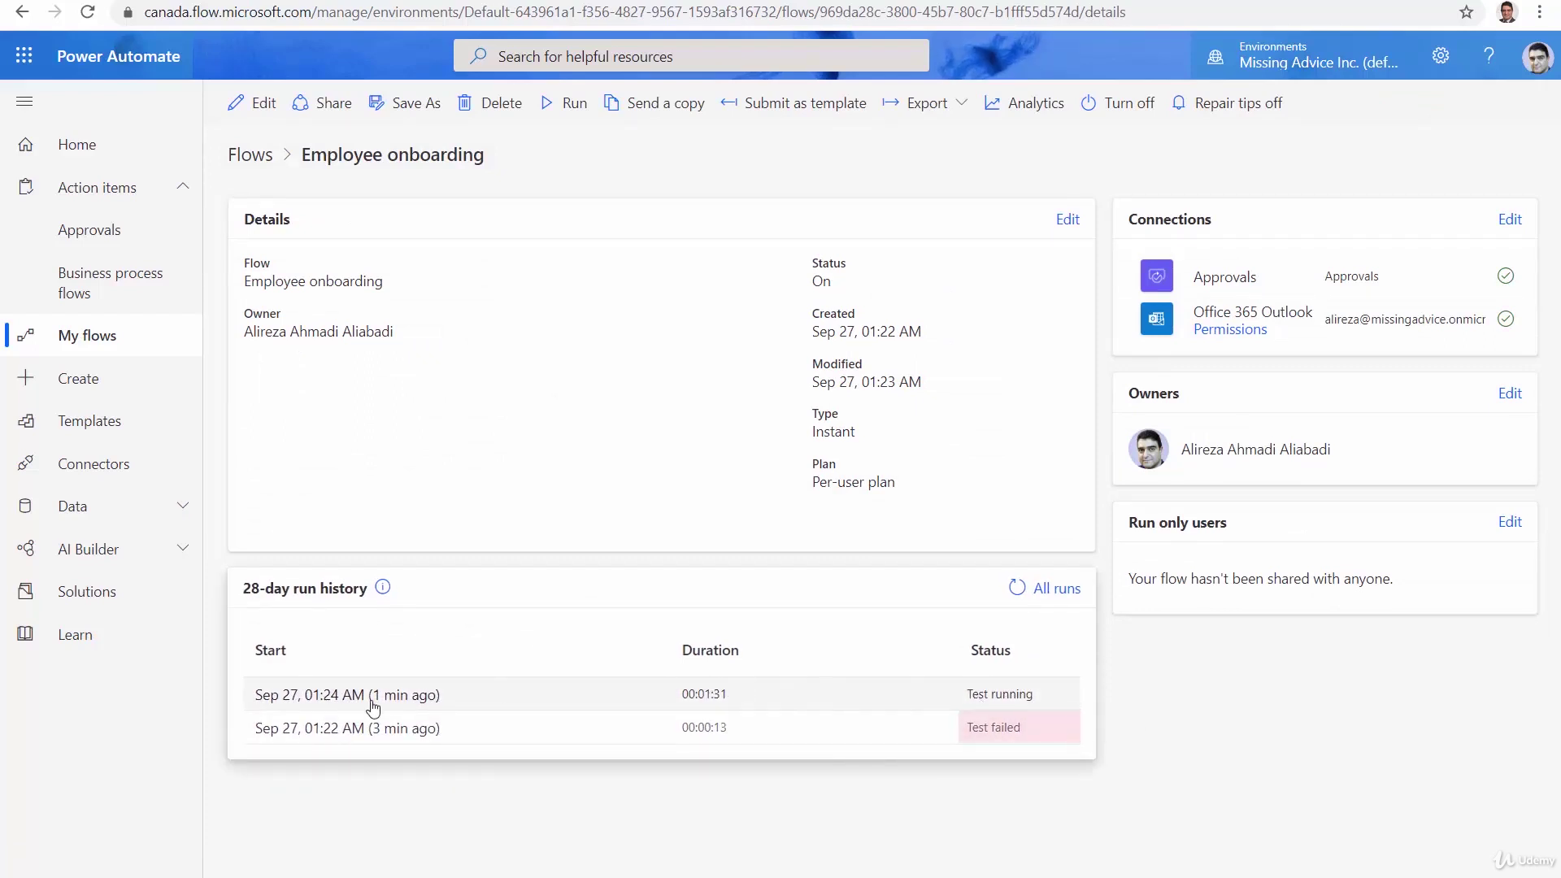
left_click(372, 698)
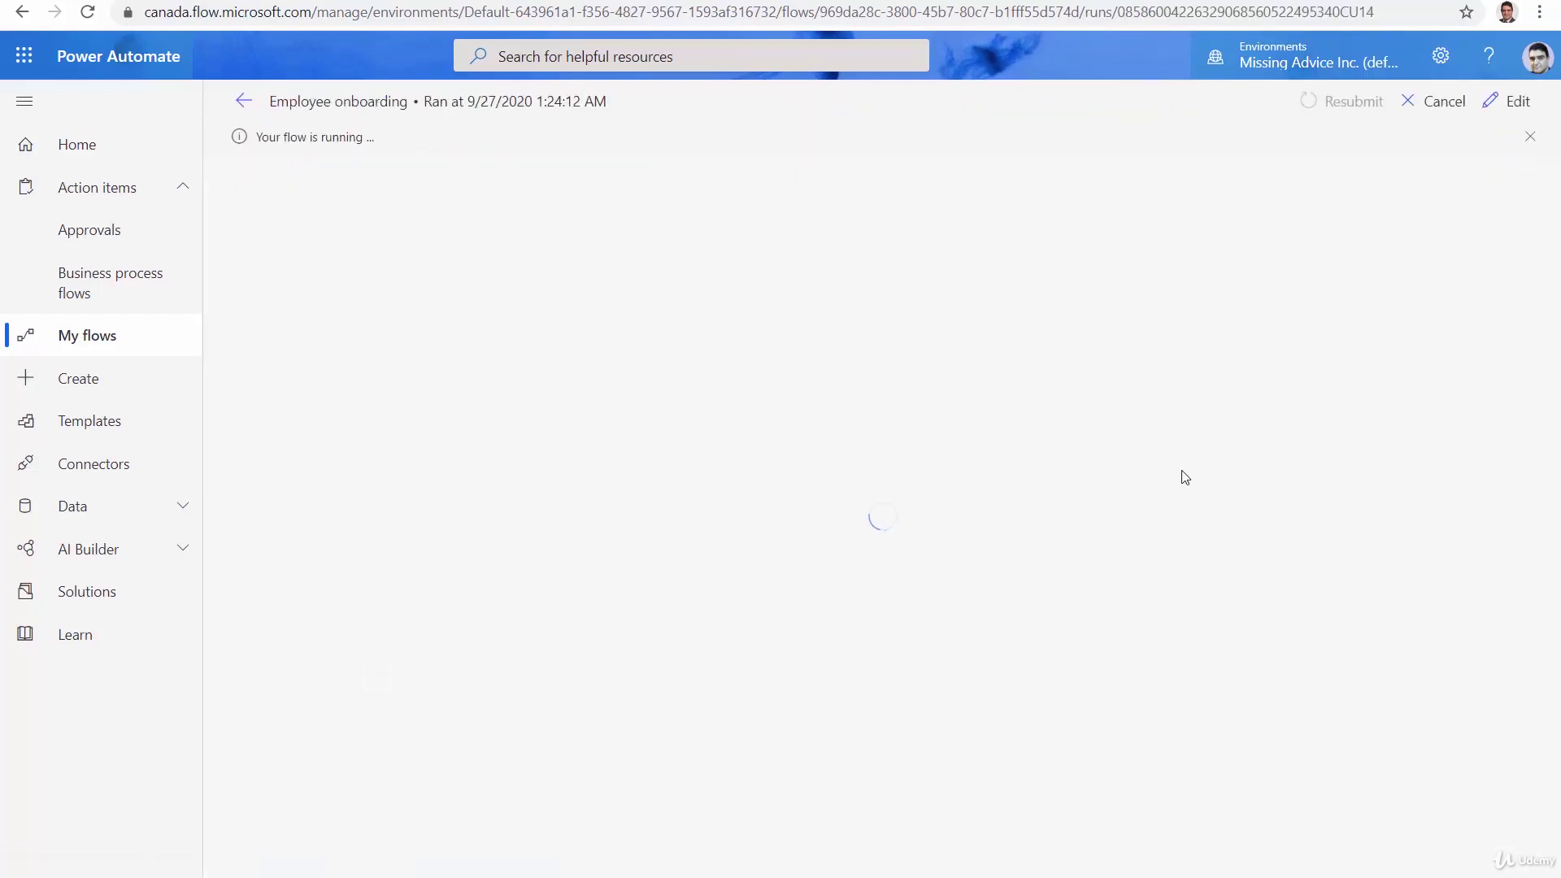